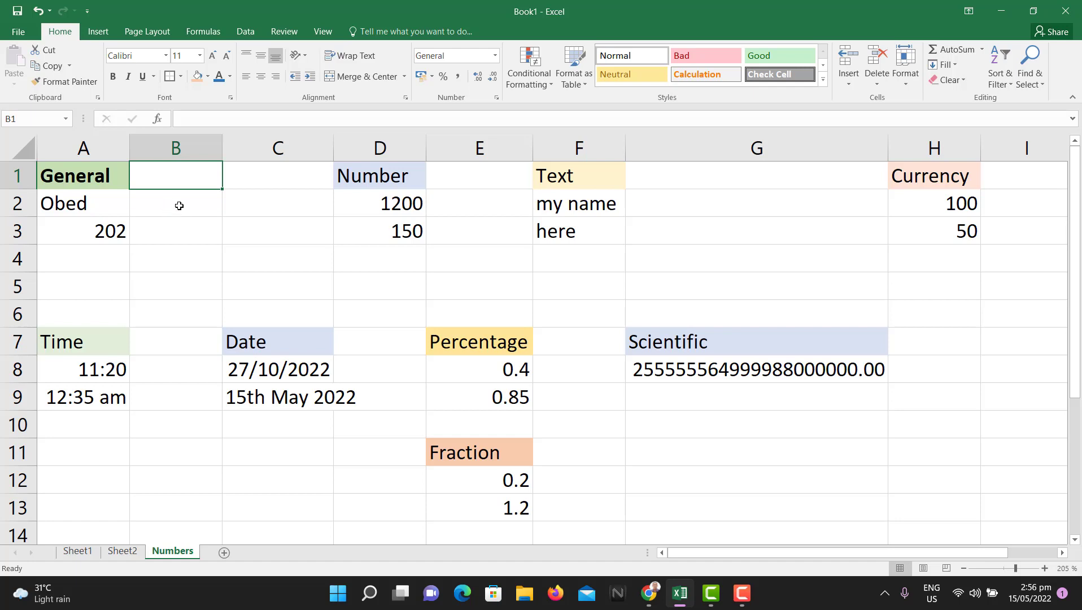
# Step: Compare the text entry in A2 with the number 202 in A3 and the empty B cells
pyautogui.click(182, 230)
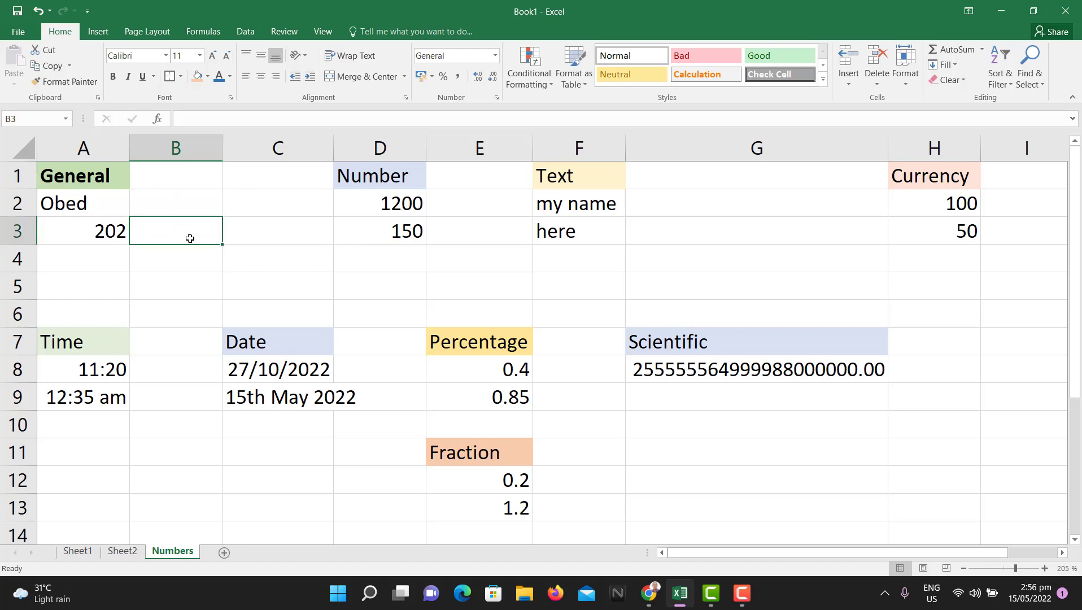
pyautogui.click(117, 228)
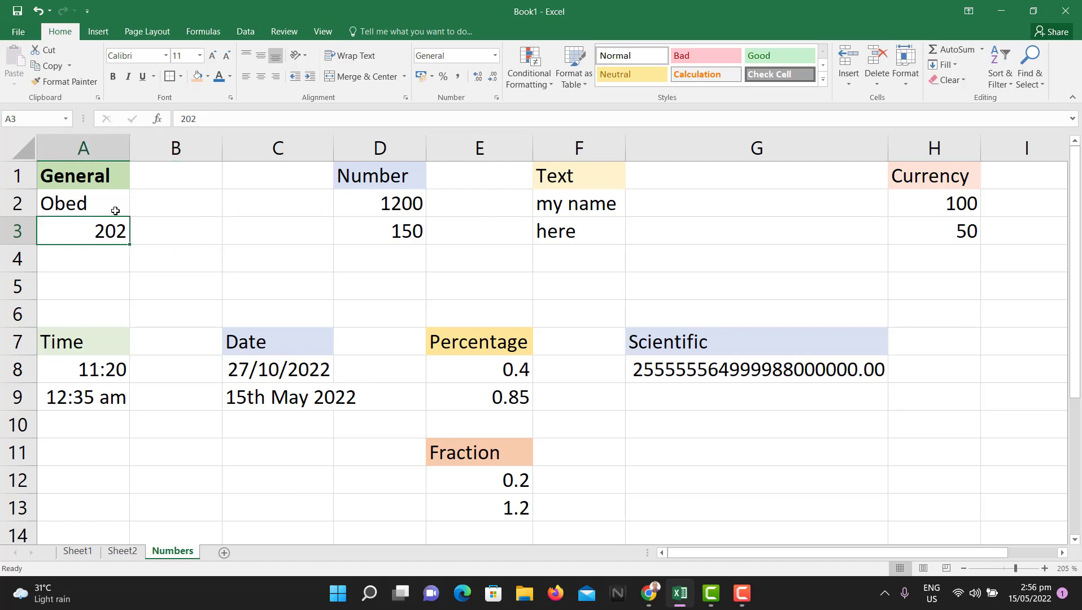
pyautogui.click(115, 209)
pyautogui.click(115, 230)
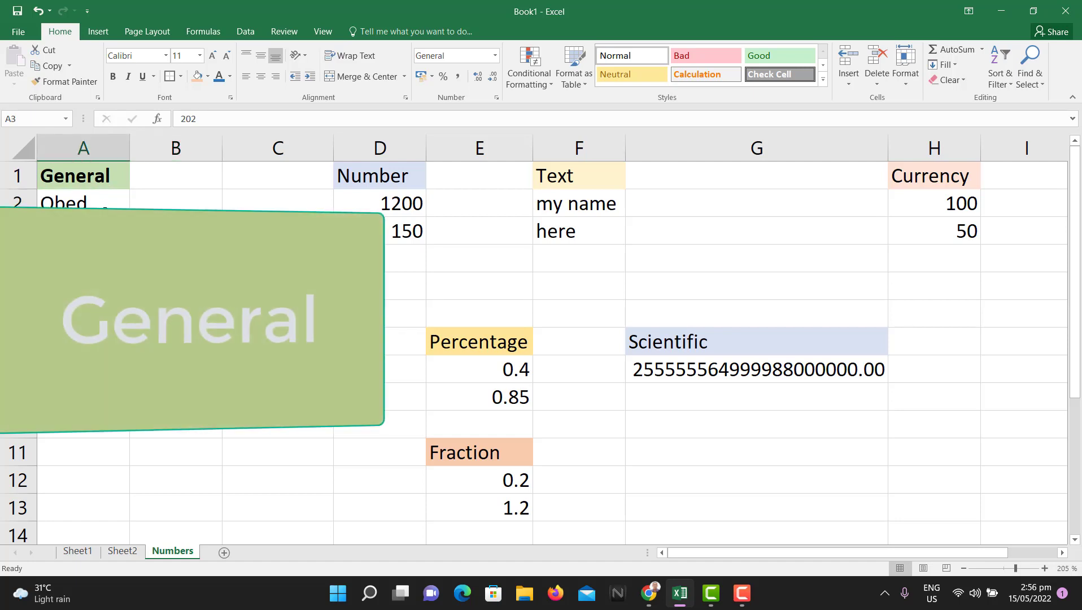
pyautogui.click(105, 208)
pyautogui.click(175, 230)
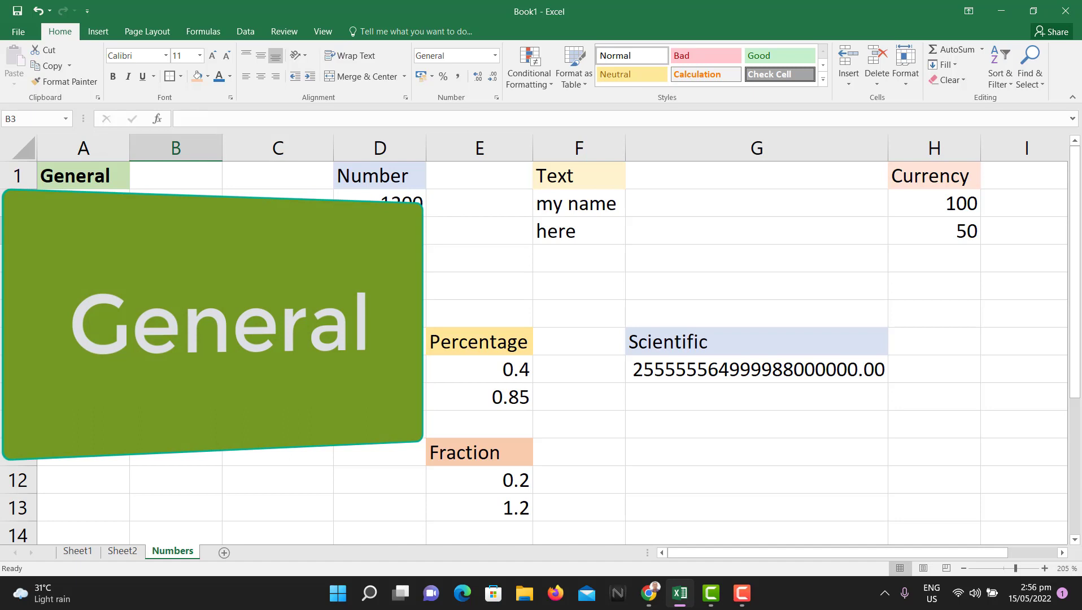
pyautogui.click(116, 230)
pyautogui.click(175, 231)
pyautogui.click(176, 208)
pyautogui.click(184, 235)
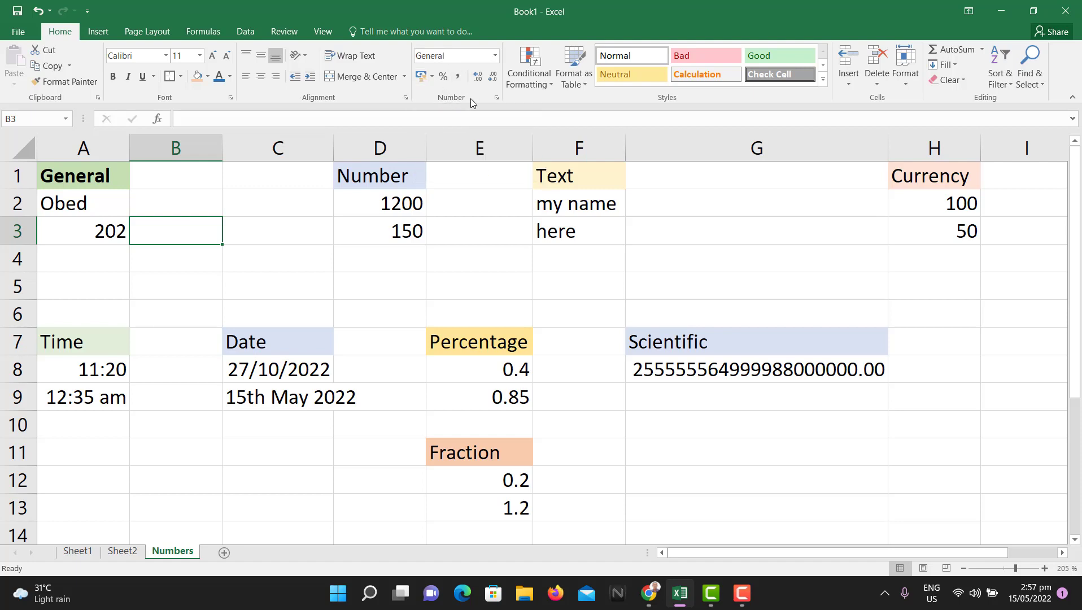
# Step: Check the Format Cells options without changes, then insert the new blank worksheet Sheet4
pyautogui.click(496, 99)
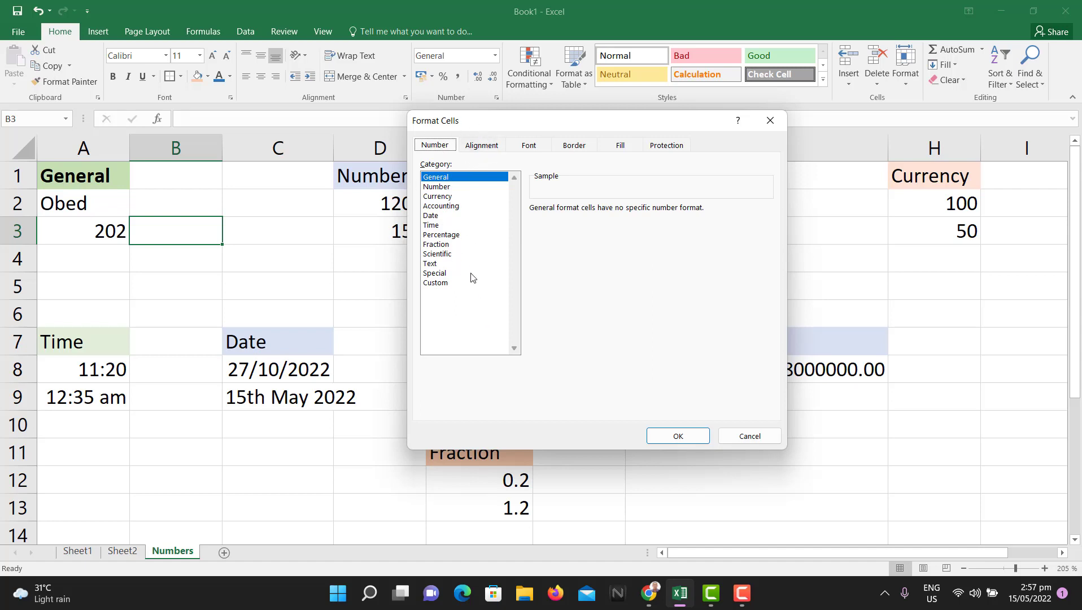
pyautogui.click(740, 437)
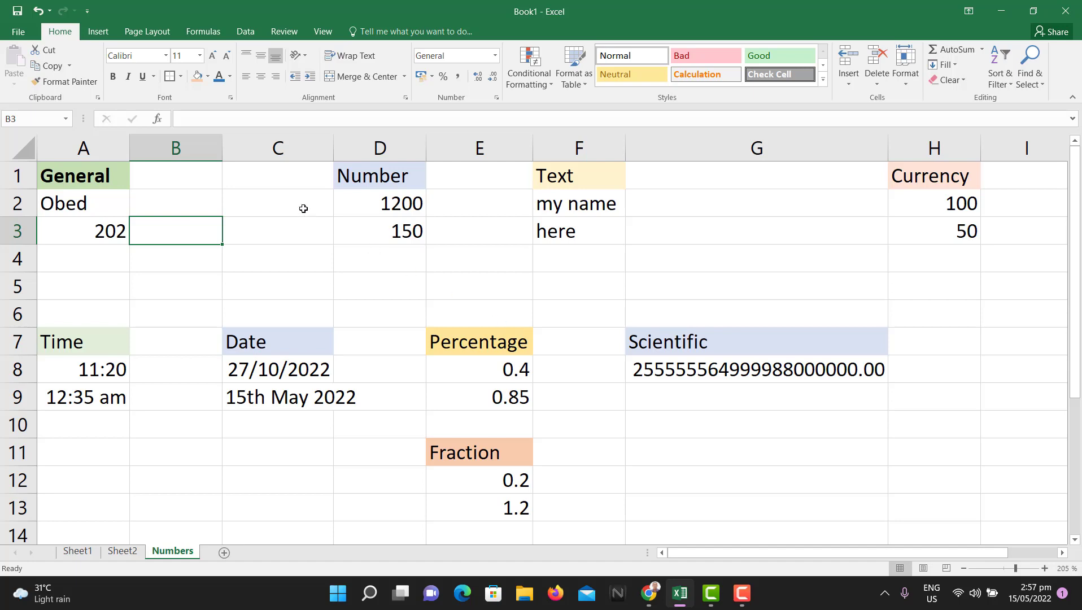
pyautogui.click(212, 201)
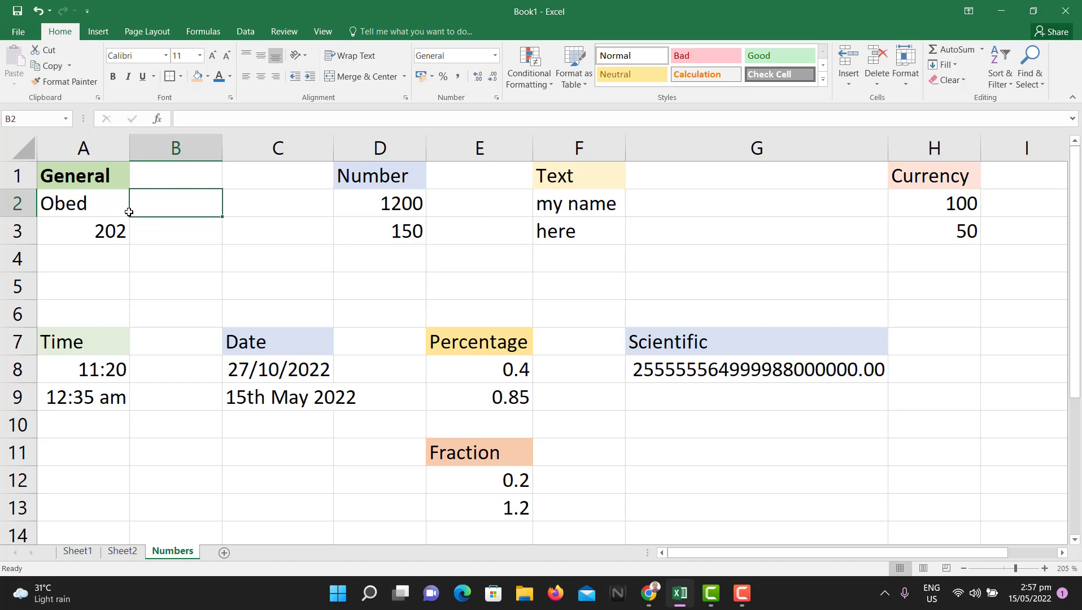
pyautogui.click(101, 201)
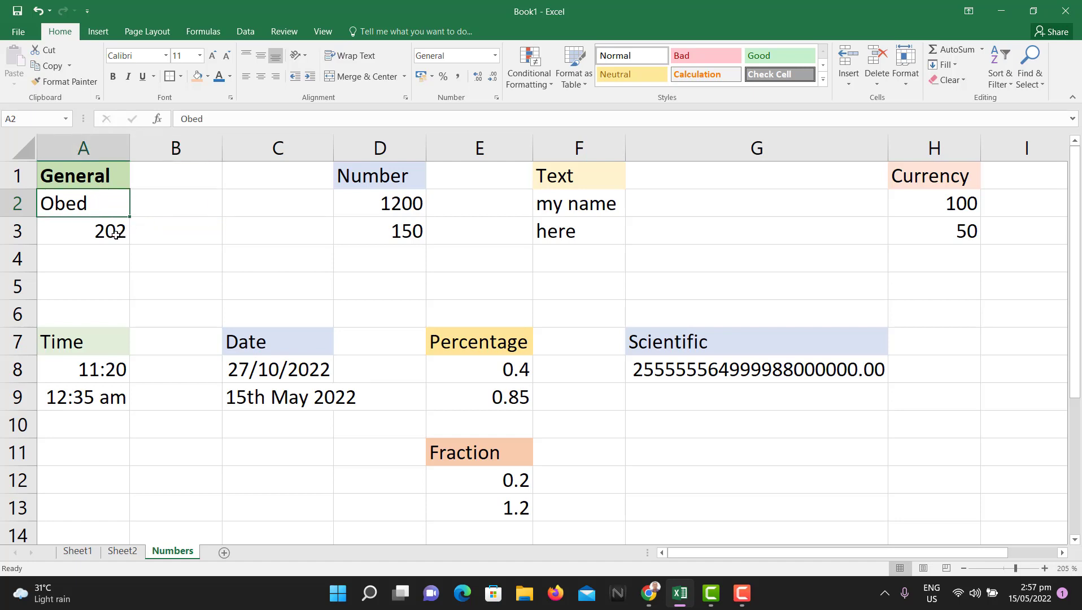
pyautogui.click(115, 233)
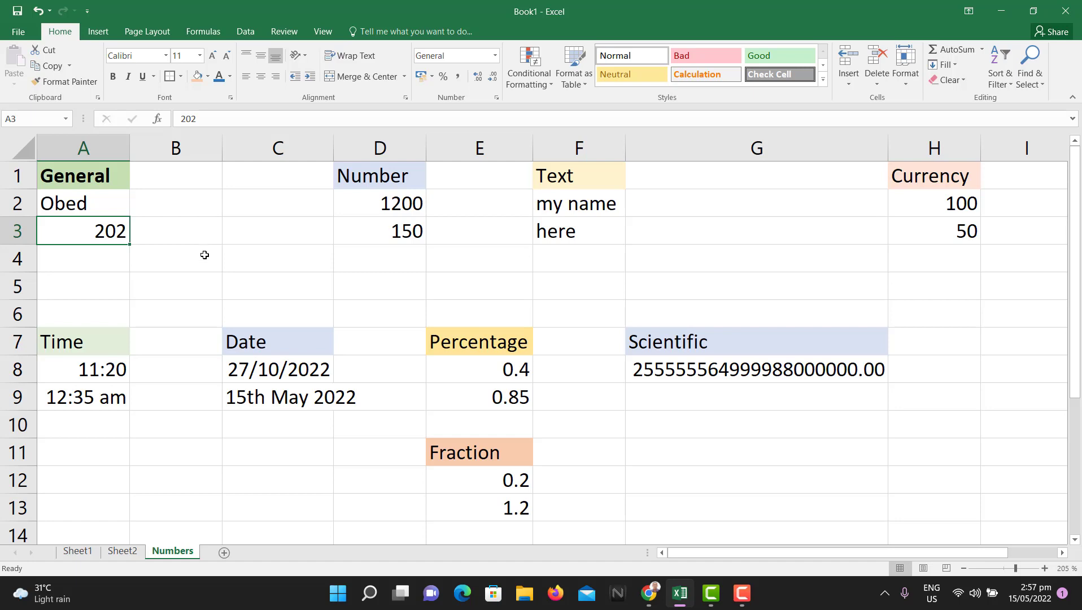
pyautogui.click(224, 553)
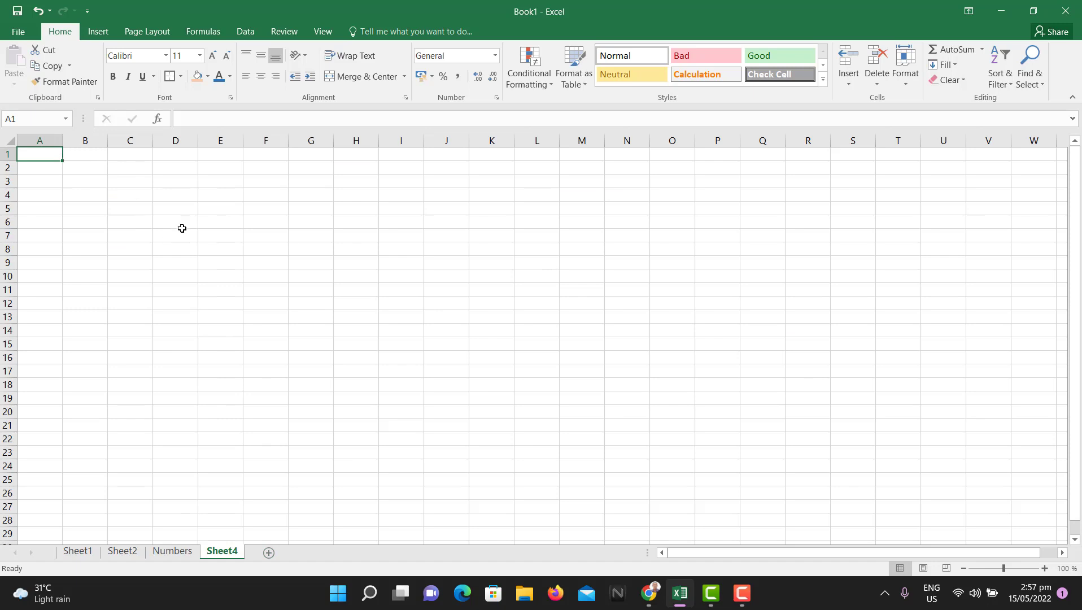
# Step: Zoom in and enter a sample name in A1 and 202 in A2
pyautogui.keyDown('ctrl'); pyautogui.scroll(12, 192, 229); pyautogui.keyUp('ctrl')
pyautogui.keyDown('ctrl'); pyautogui.scroll(2, 193, 228); pyautogui.keyUp('ctrl')
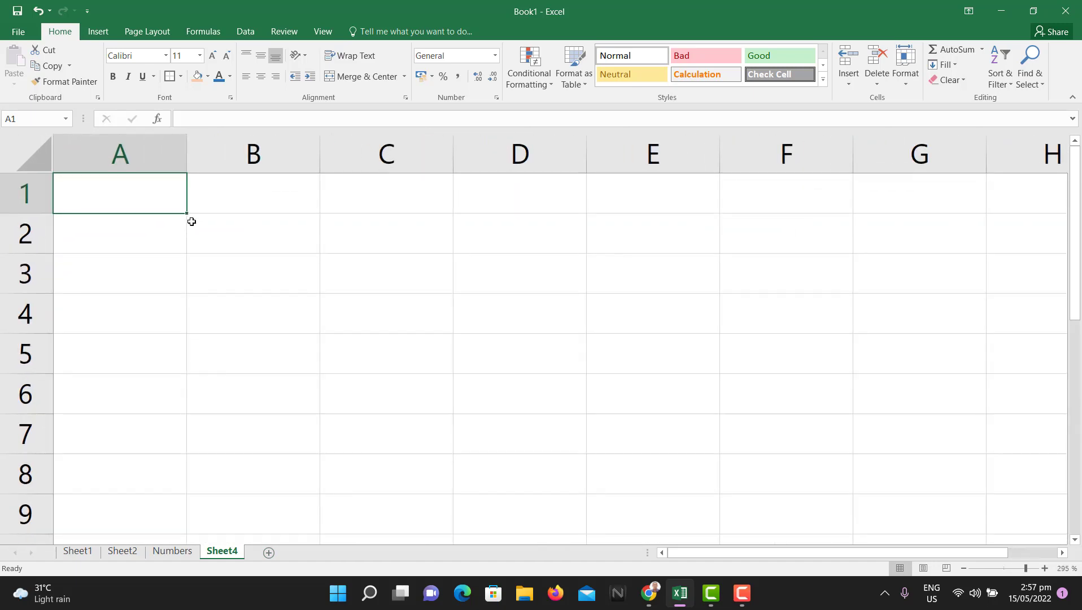
pyautogui.write('obed')
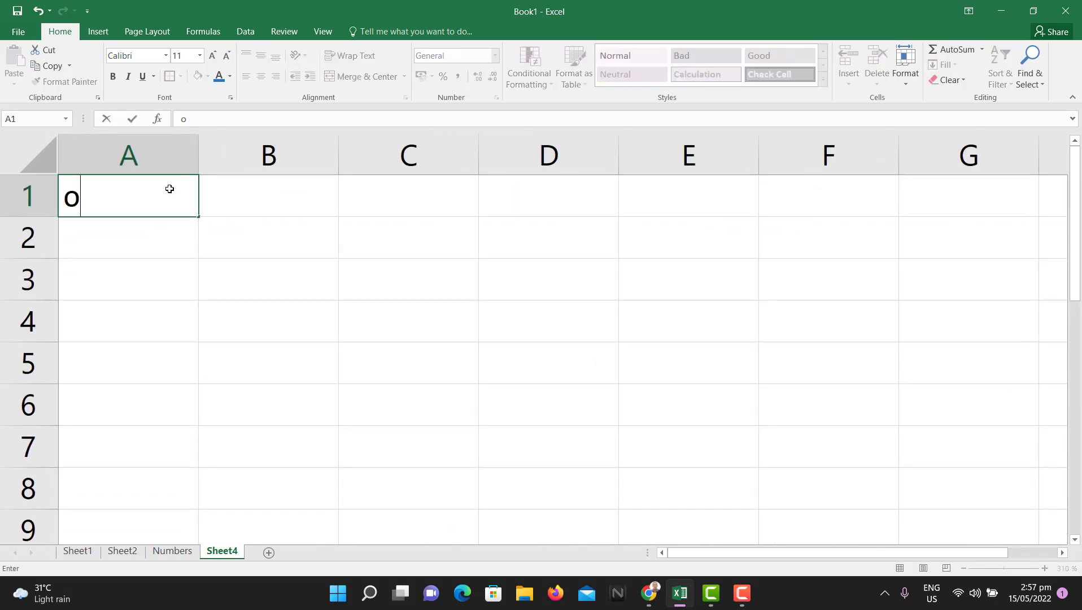
pyautogui.click(169, 231)
pyautogui.write('202')
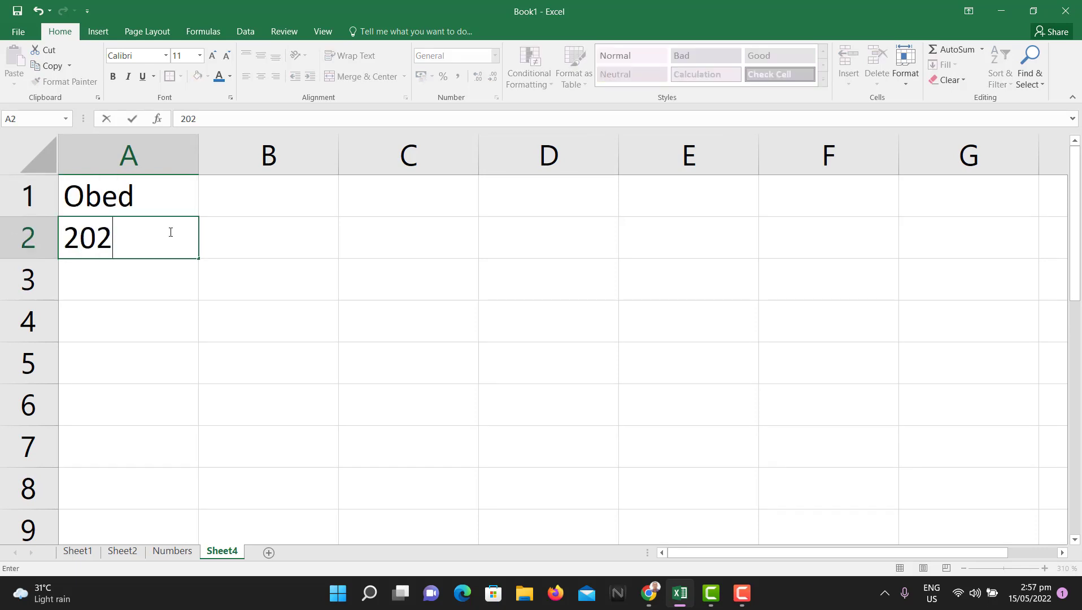
pyautogui.press('Return')
# Step: Compare the alignment of the text in A1 with the number 202 in A2
pyautogui.click(141, 201)
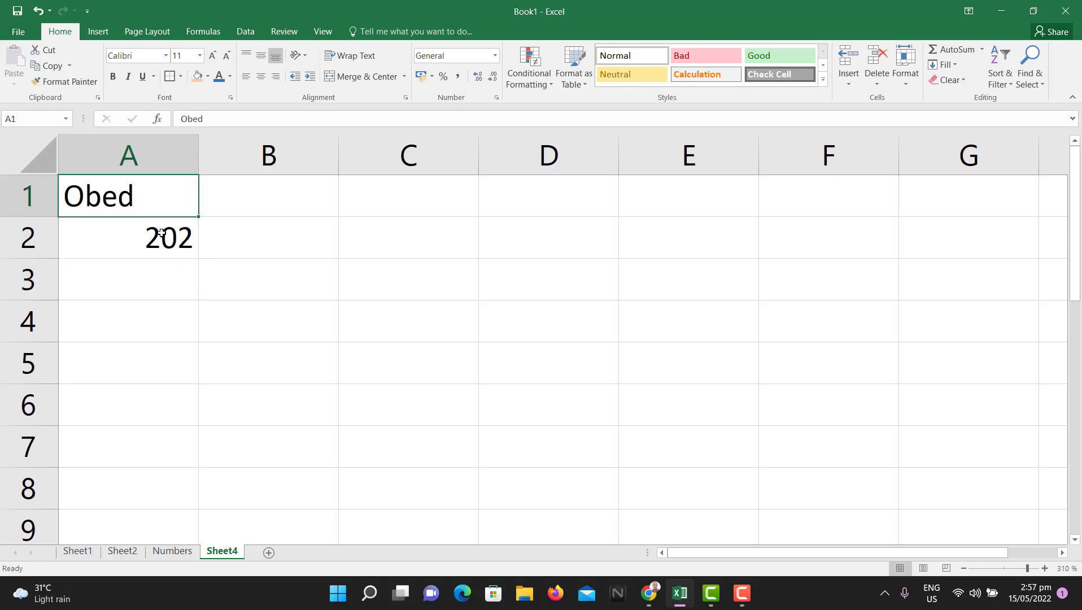
pyautogui.click(162, 235)
pyautogui.click(157, 196)
pyautogui.click(160, 246)
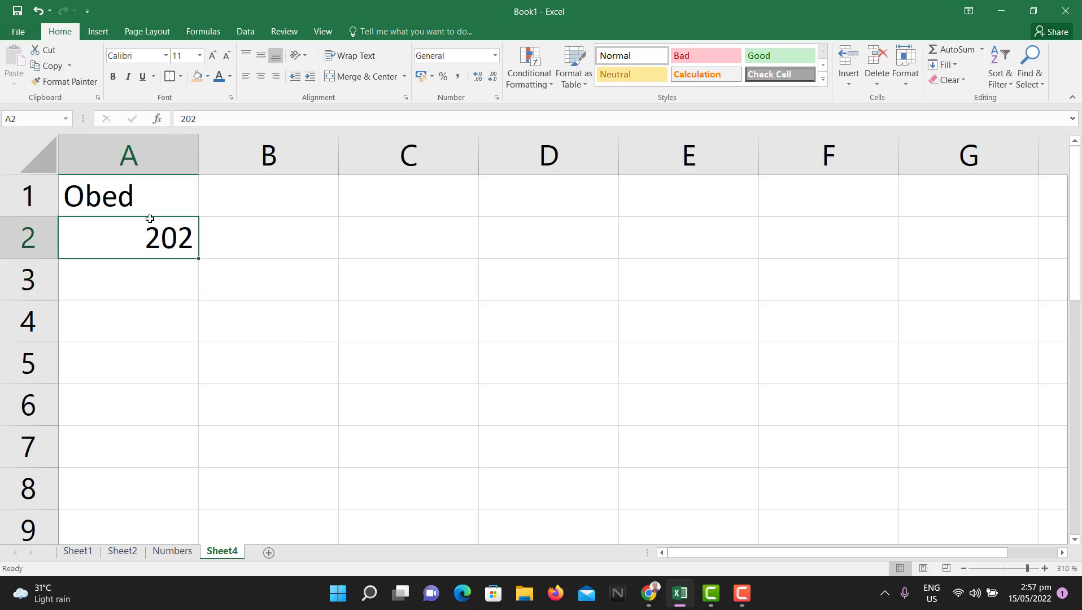
pyautogui.click(149, 214)
pyautogui.click(162, 248)
pyautogui.click(153, 196)
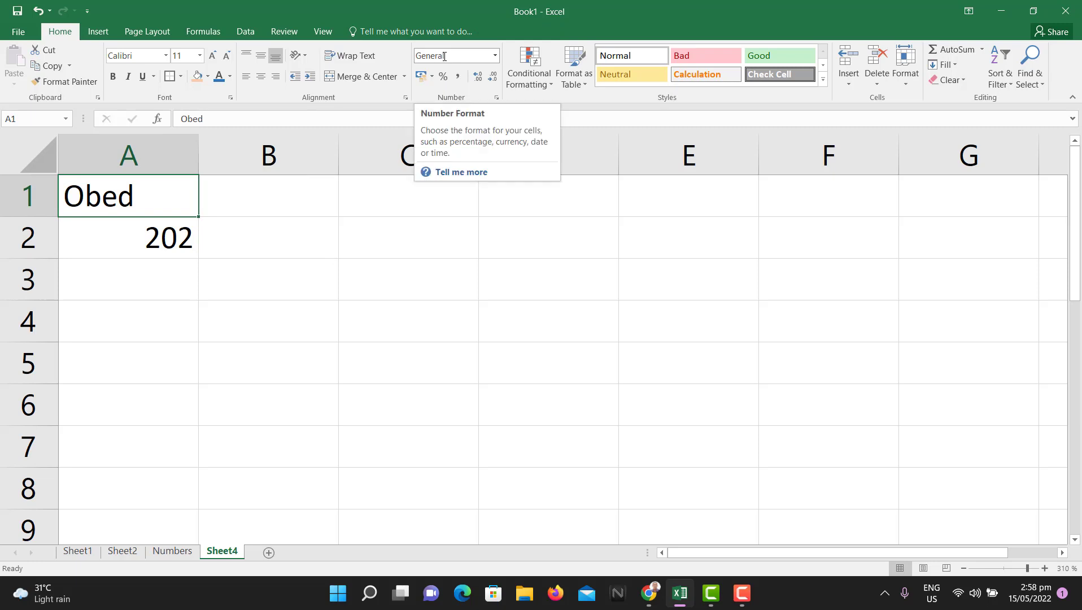
pyautogui.click(163, 233)
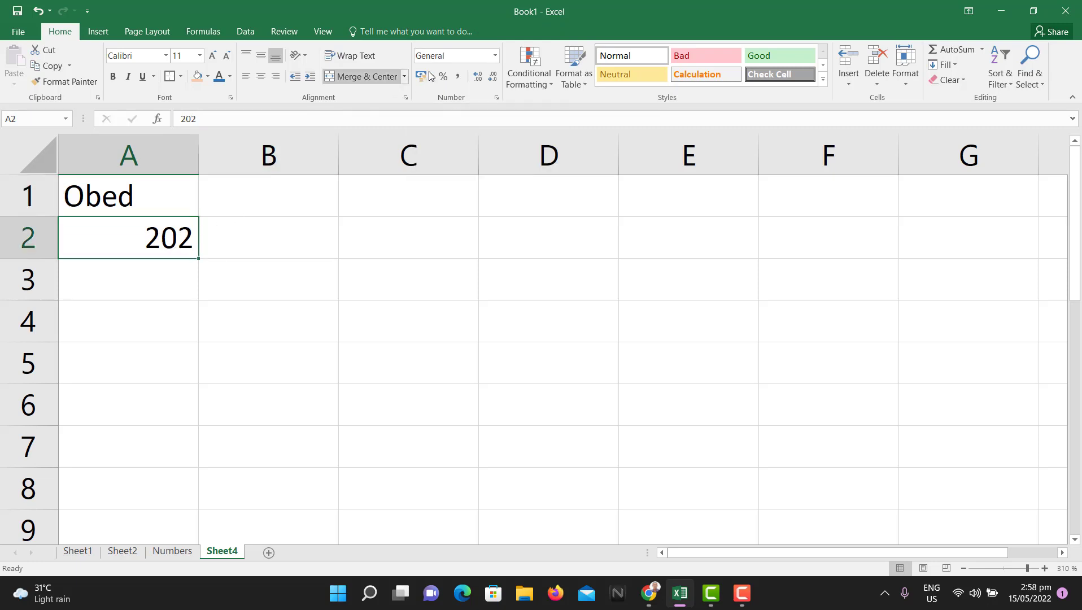
pyautogui.click(146, 265)
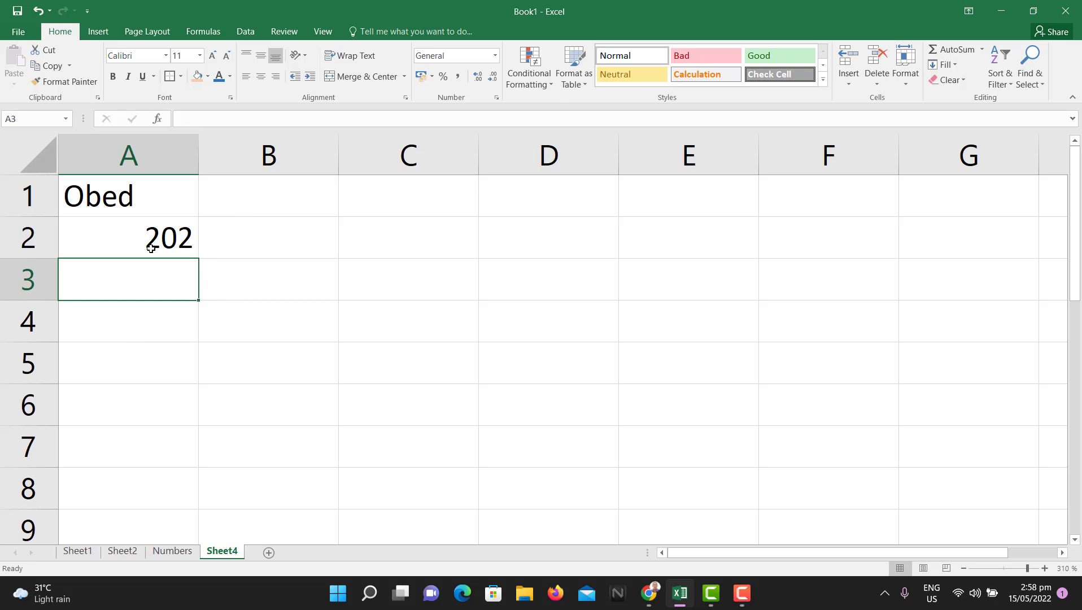
pyautogui.click(155, 226)
pyautogui.click(153, 195)
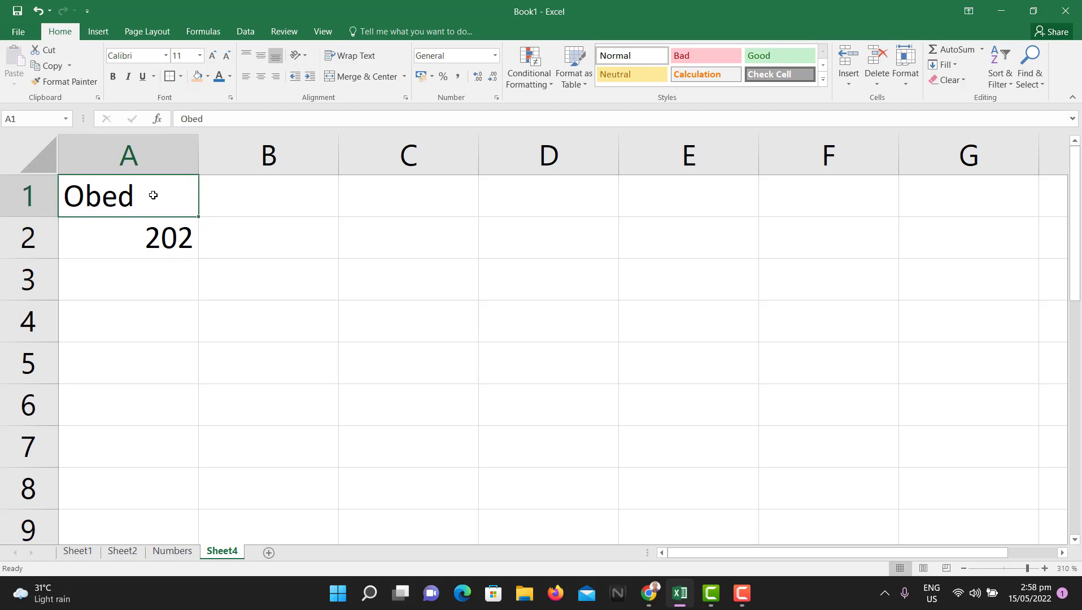
pyautogui.click(152, 243)
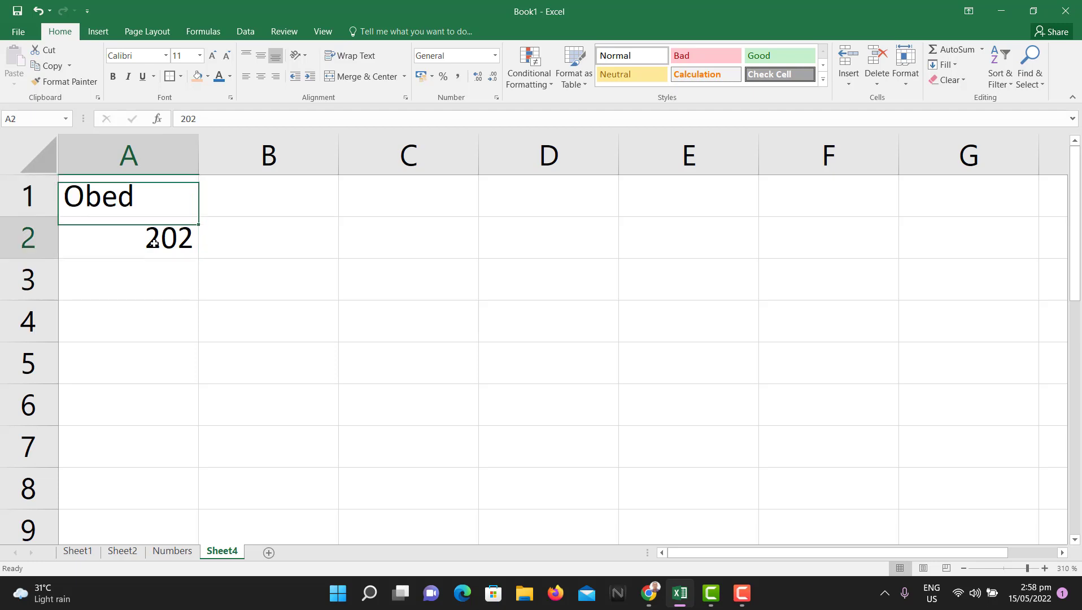
pyautogui.click(152, 211)
pyautogui.click(166, 244)
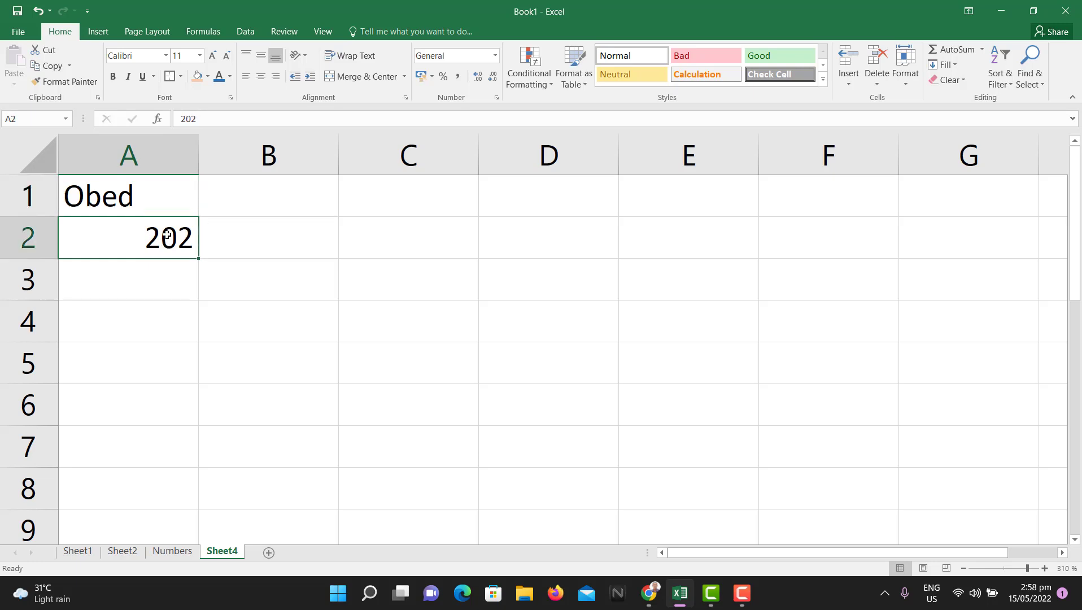
pyautogui.click(156, 202)
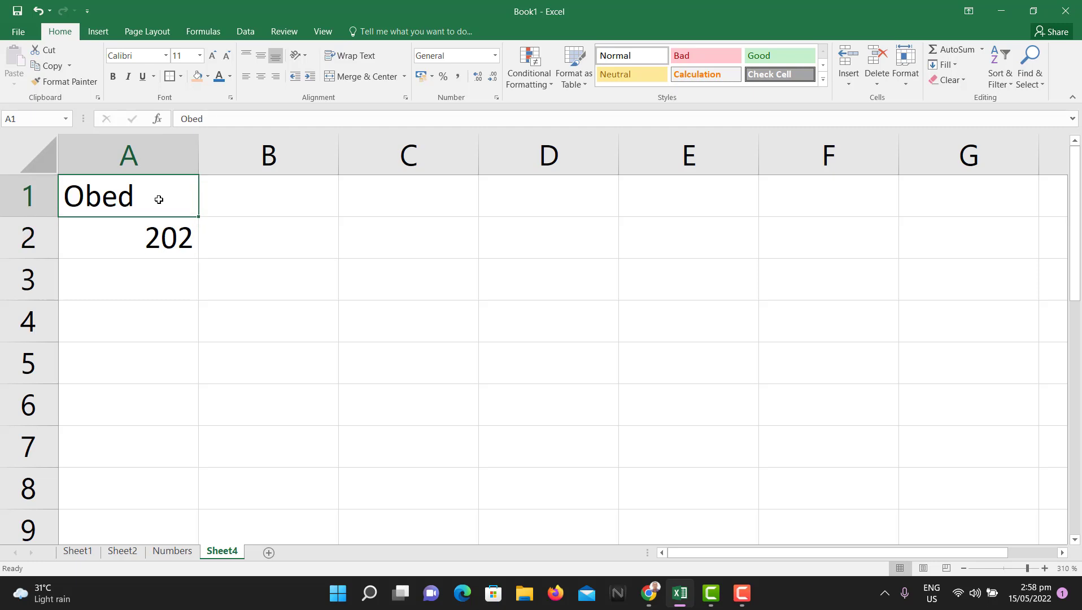
pyautogui.click(173, 240)
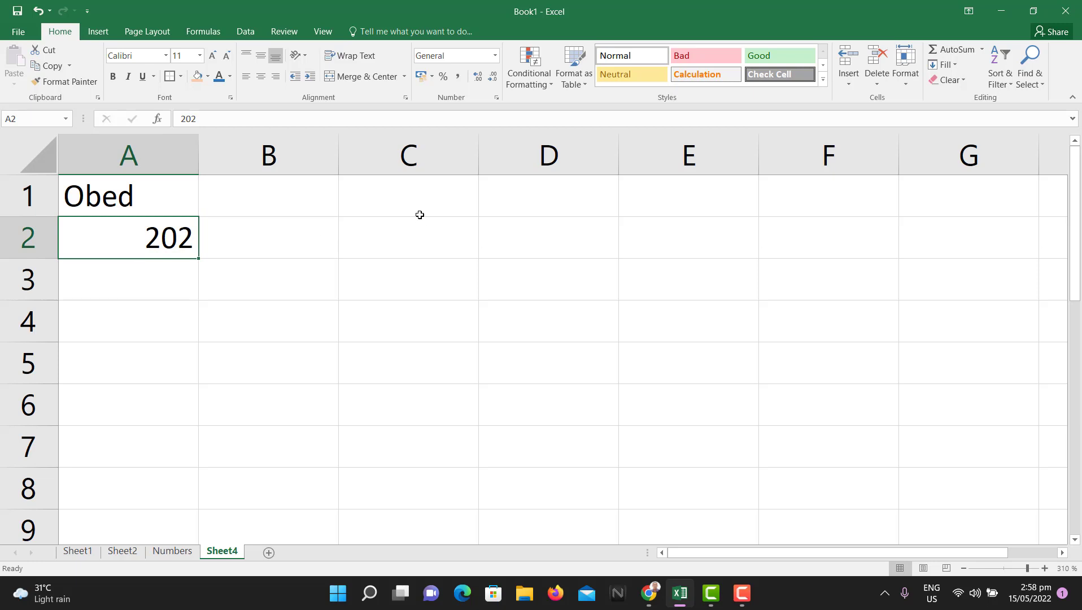
pyautogui.click(411, 200)
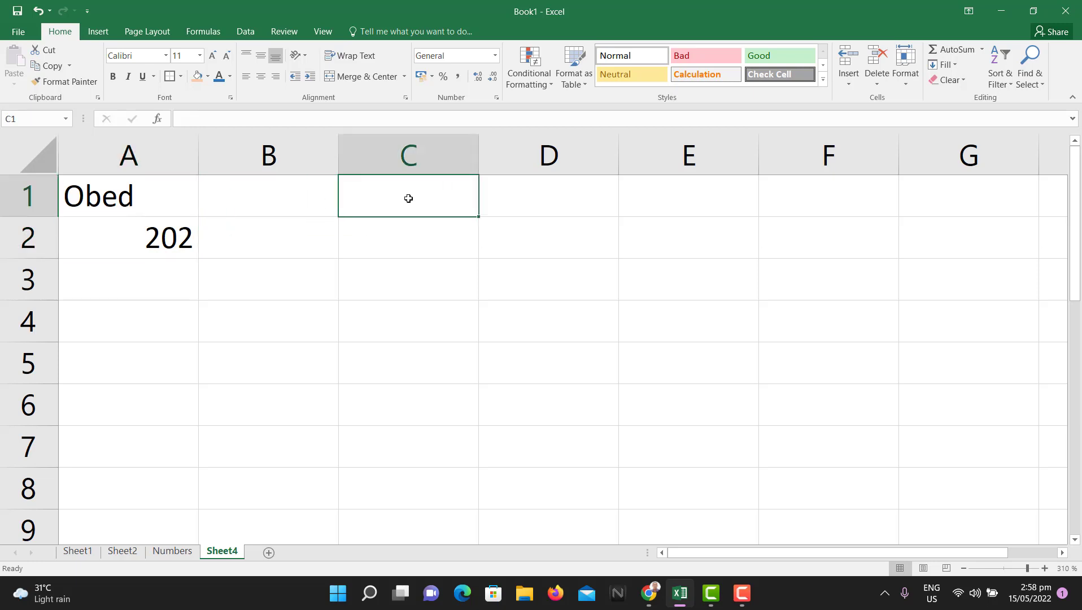
pyautogui.write('cc')
pyautogui.press('BackSpace')
pyautogui.press('BackSpace')
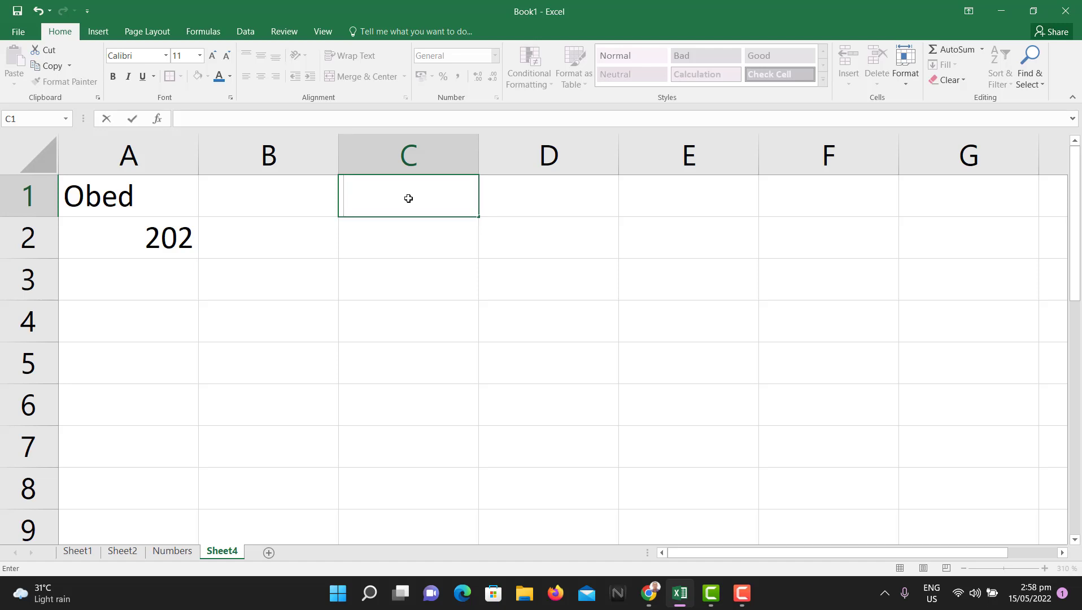
pyautogui.write('eee')
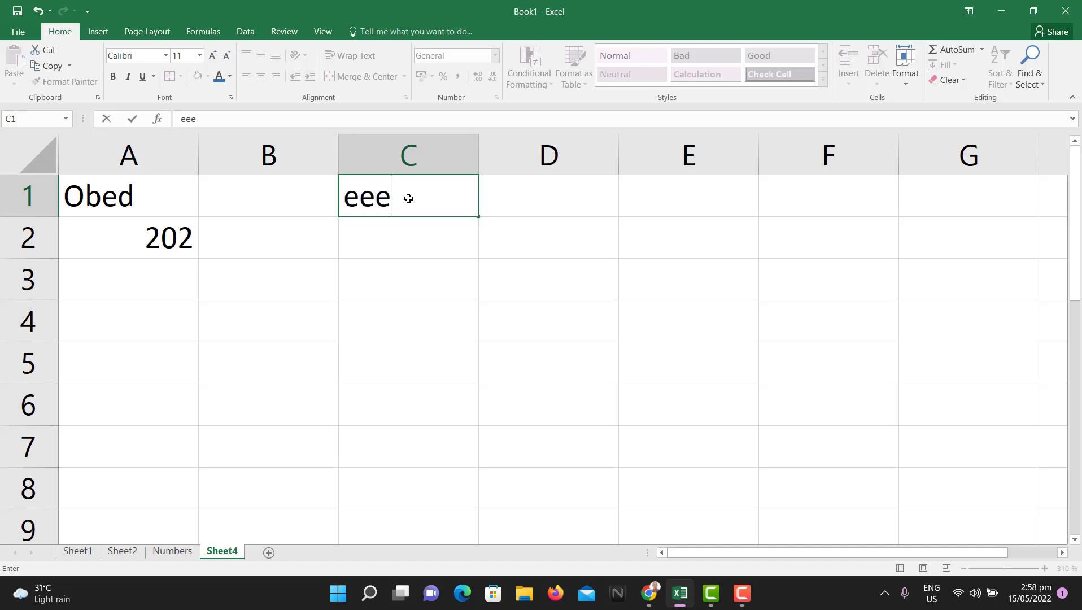
pyautogui.press('Return')
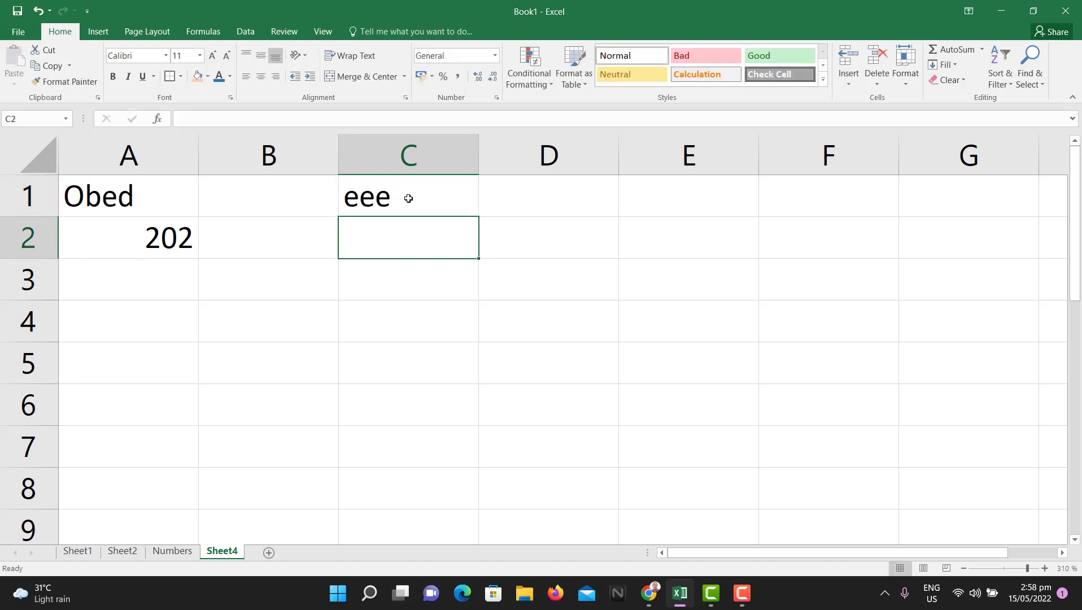
pyautogui.write('2')
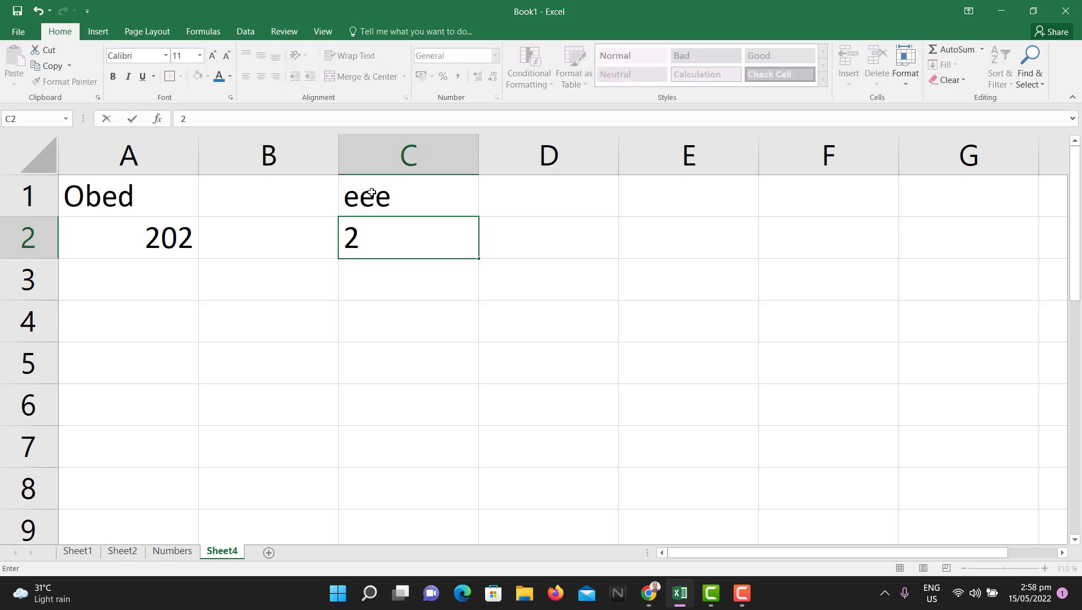
pyautogui.click(392, 275)
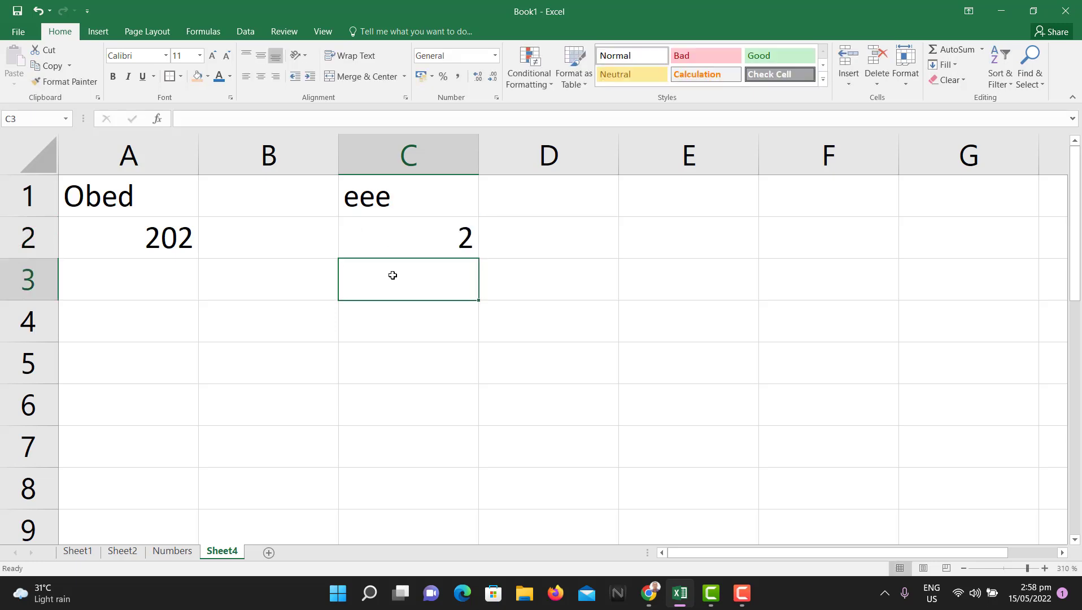
pyautogui.click(417, 247)
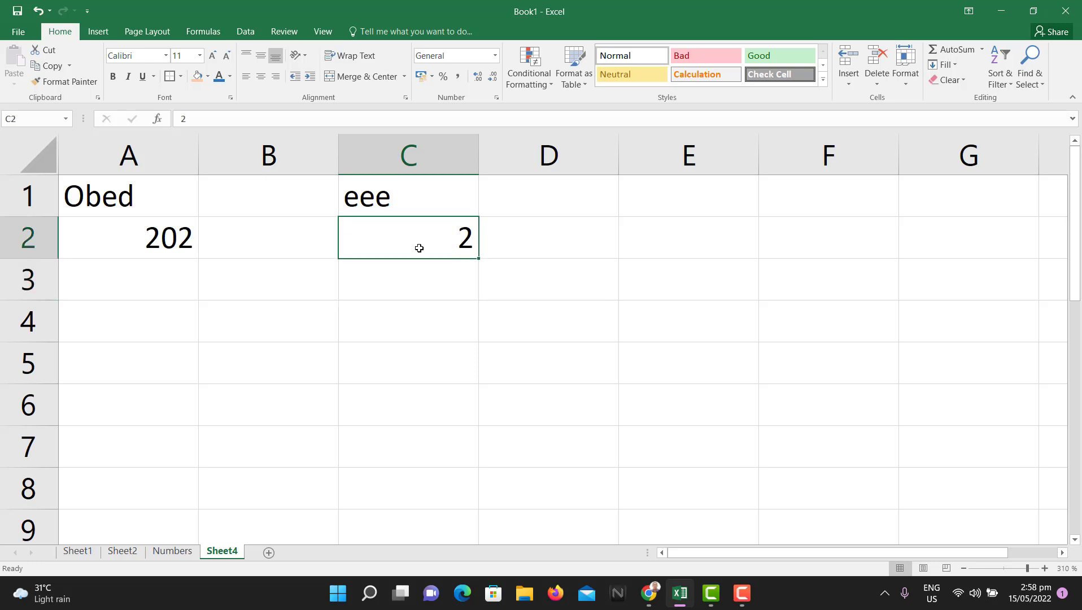
pyautogui.click(423, 207)
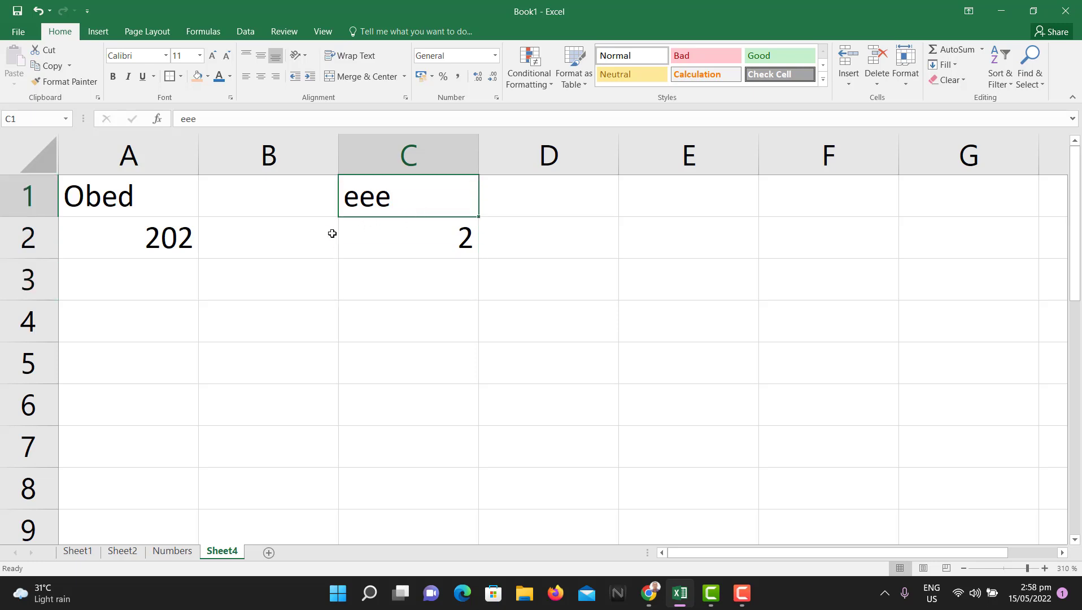
pyautogui.click(414, 246)
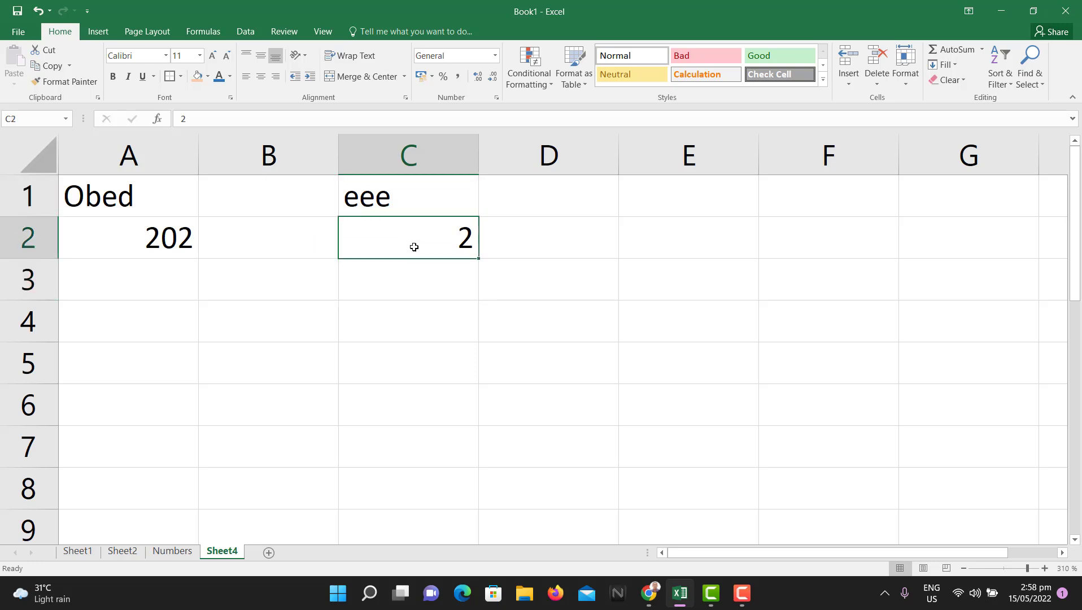
pyautogui.click(237, 246)
pyautogui.click(170, 243)
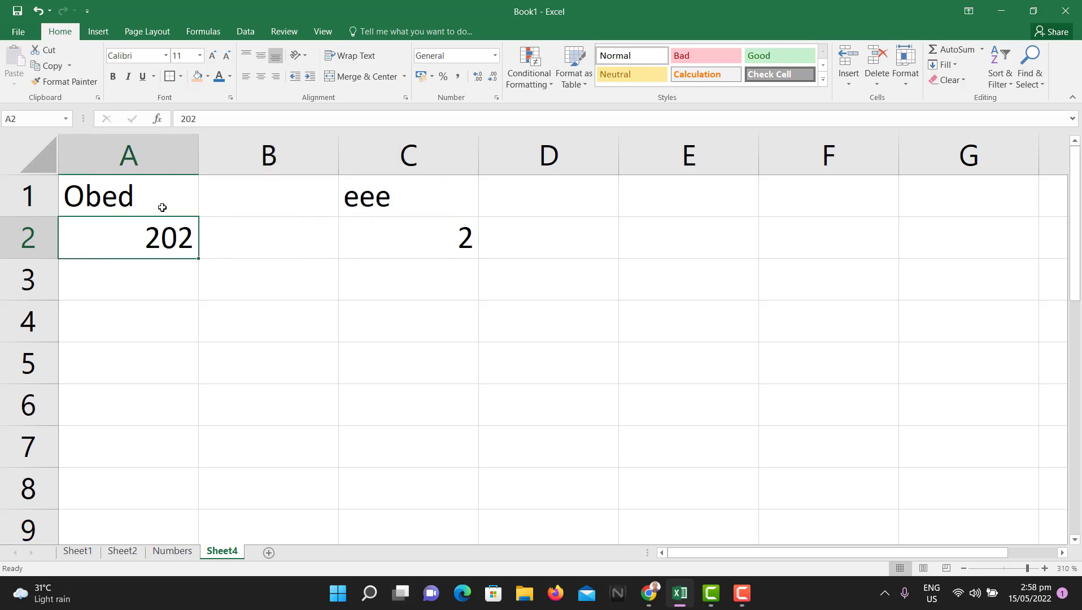
pyautogui.click(162, 208)
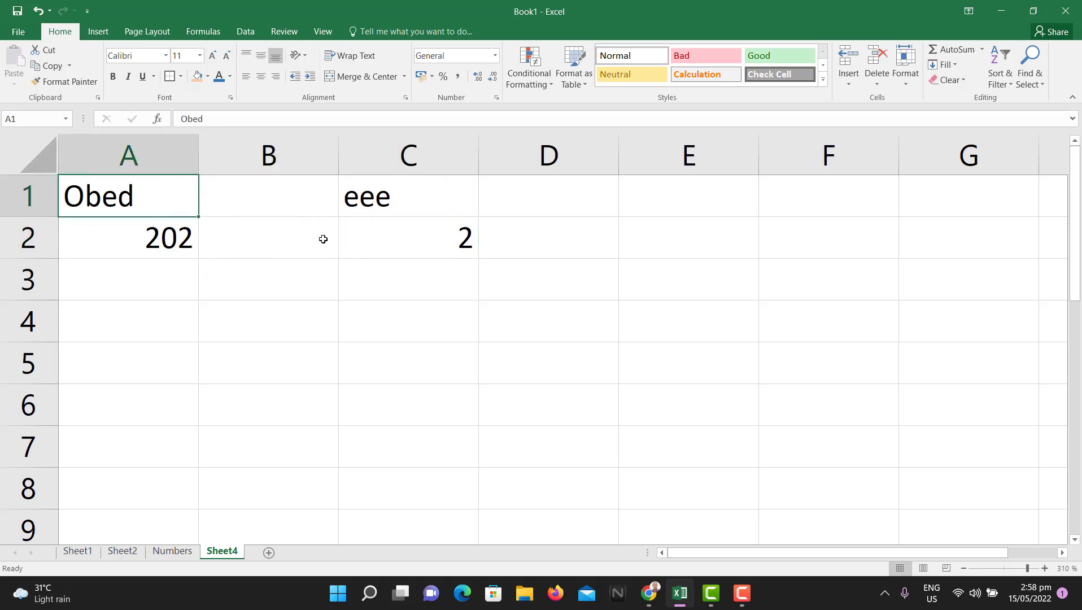
pyautogui.click(447, 243)
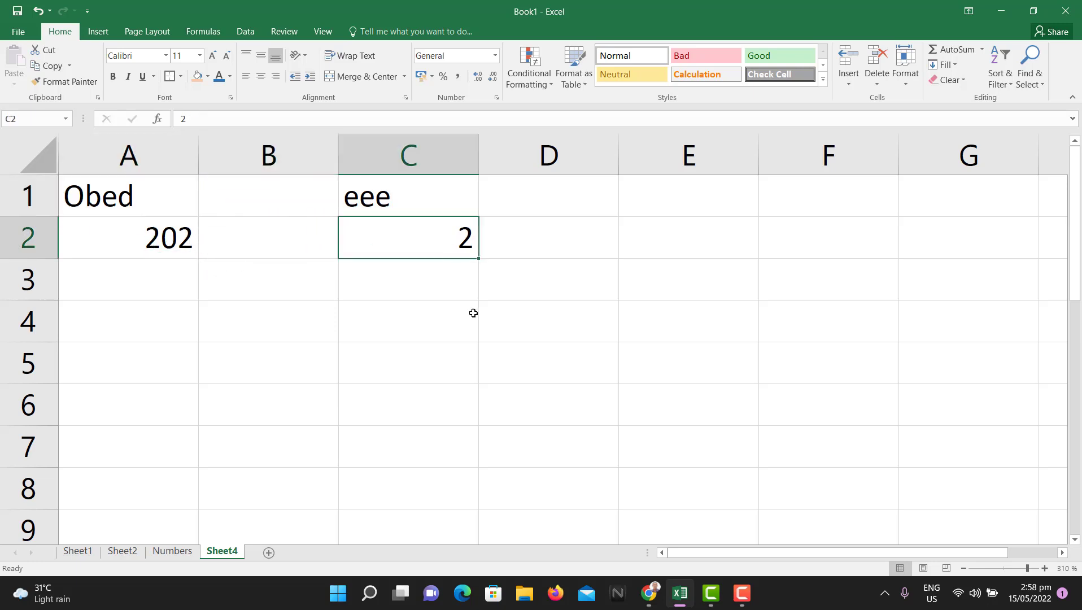
pyautogui.click(435, 292)
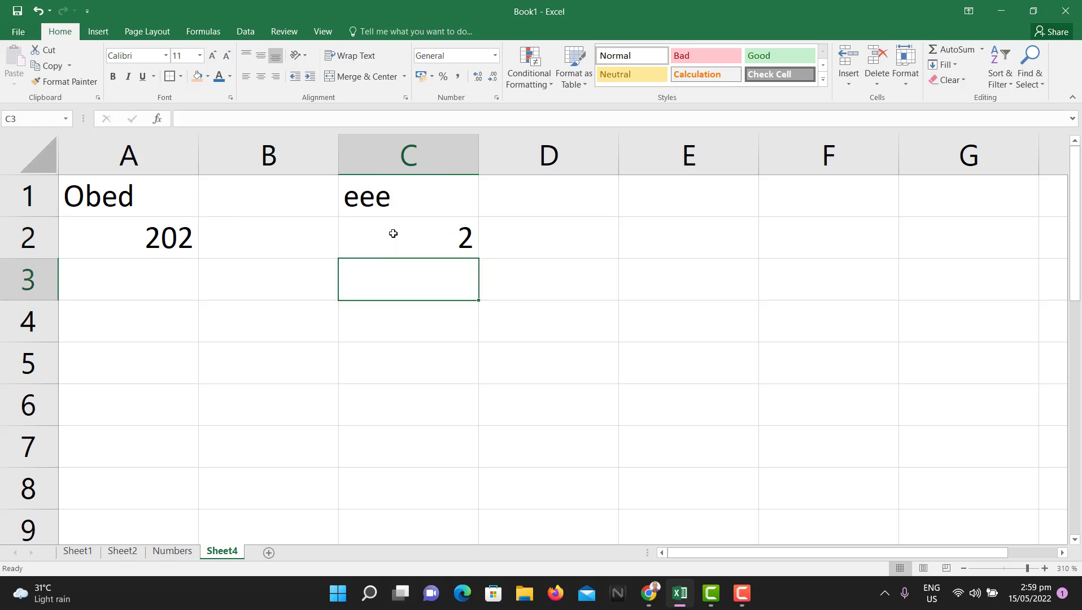
# Step: Enter a test value '2 in C3, then replace it with the apostrophe-prefixed phone number
pyautogui.write("'2")
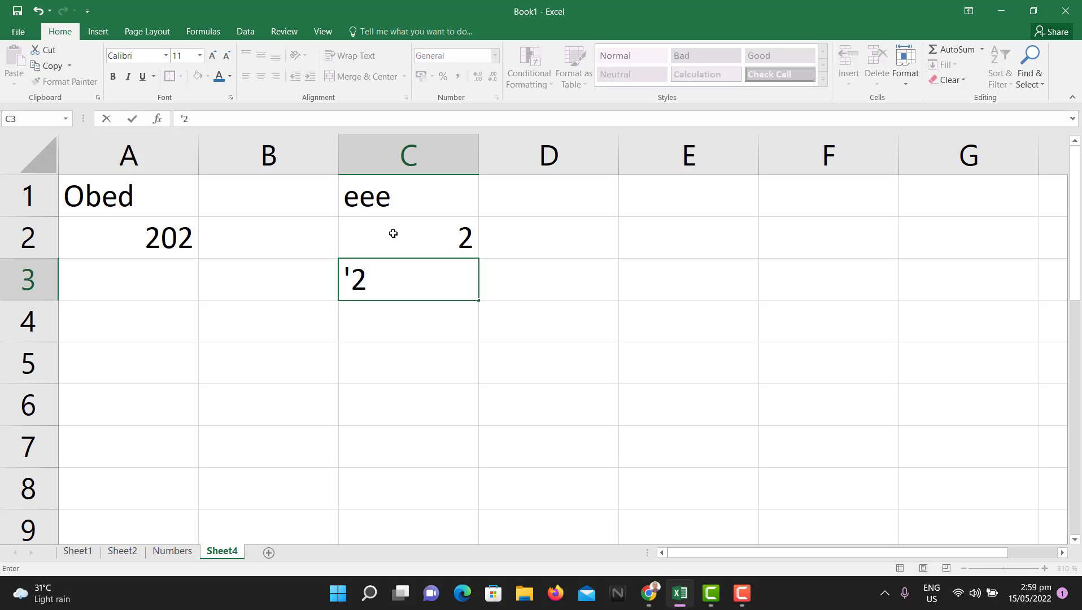
pyautogui.press('Return')
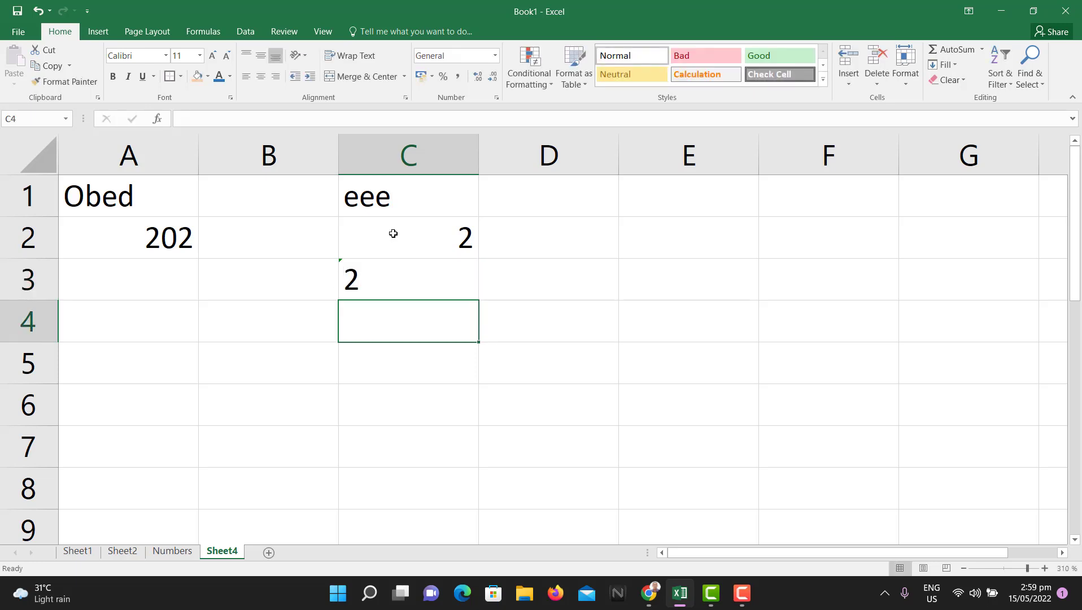
pyautogui.click(426, 289)
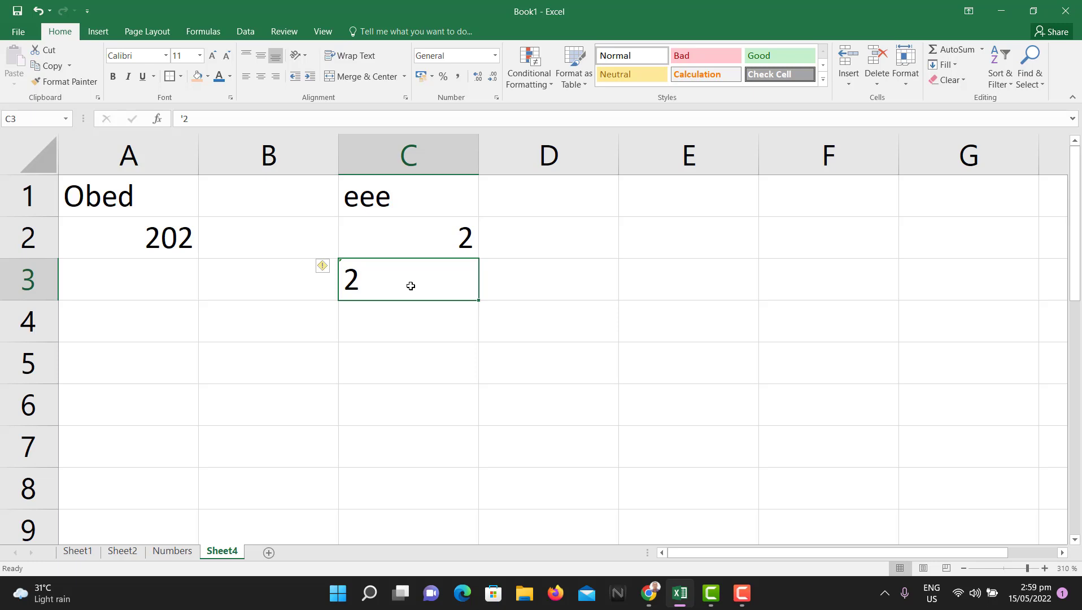
pyautogui.press('Delete')
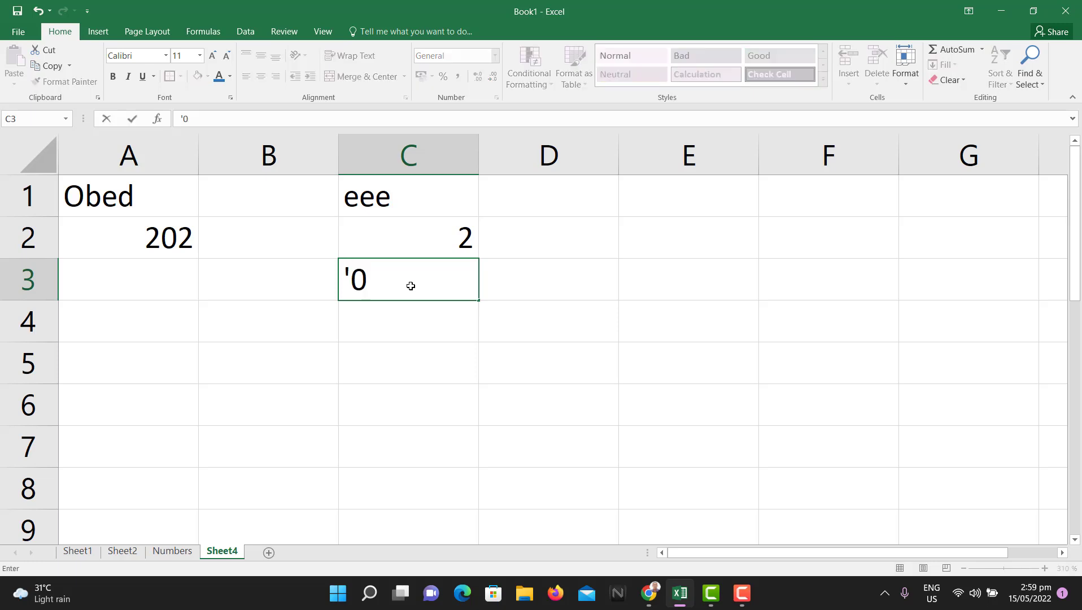
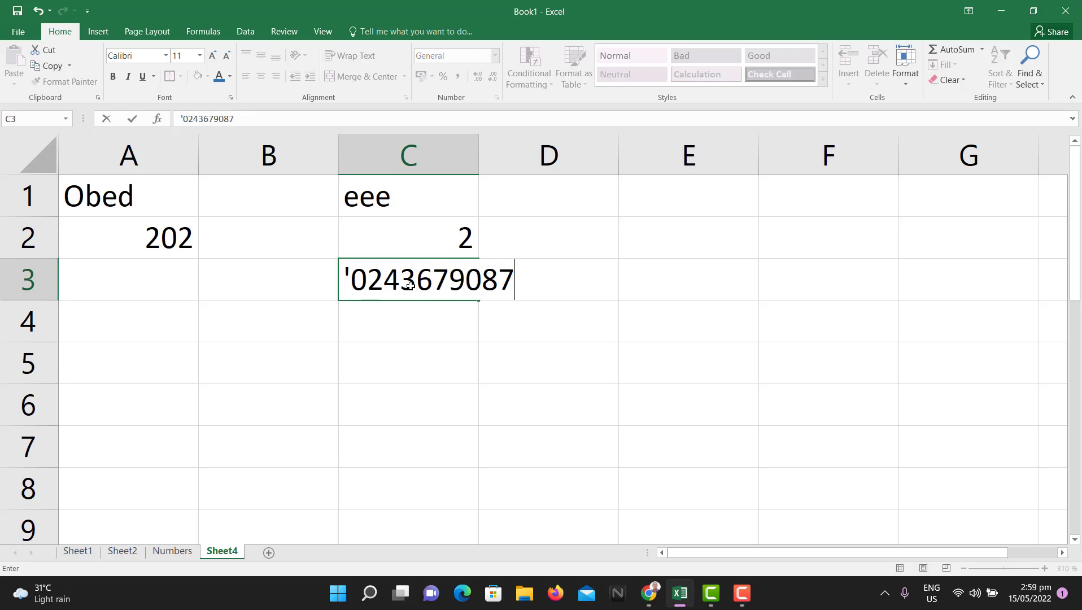
pyautogui.click(400, 324)
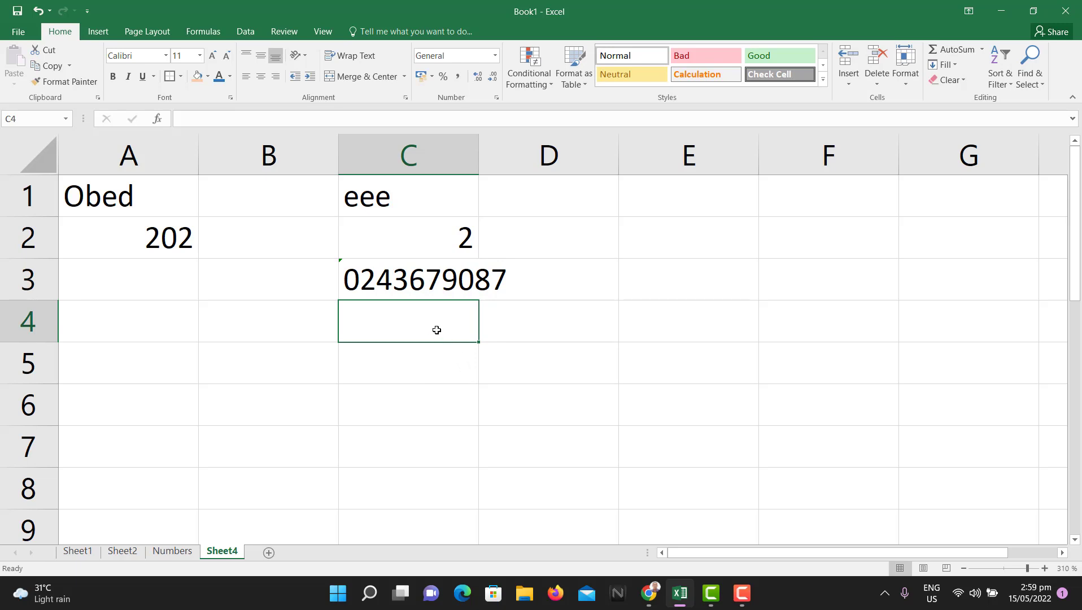
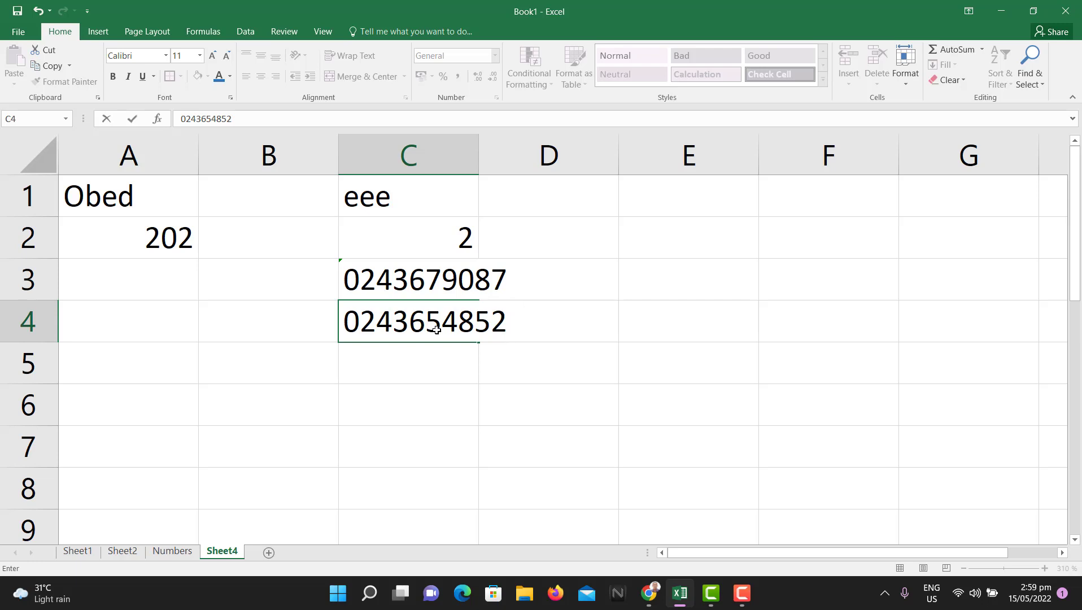
# Step: Enter the second phone number in C4 without an apostrophe and compare it with C3
pyautogui.press('Return')
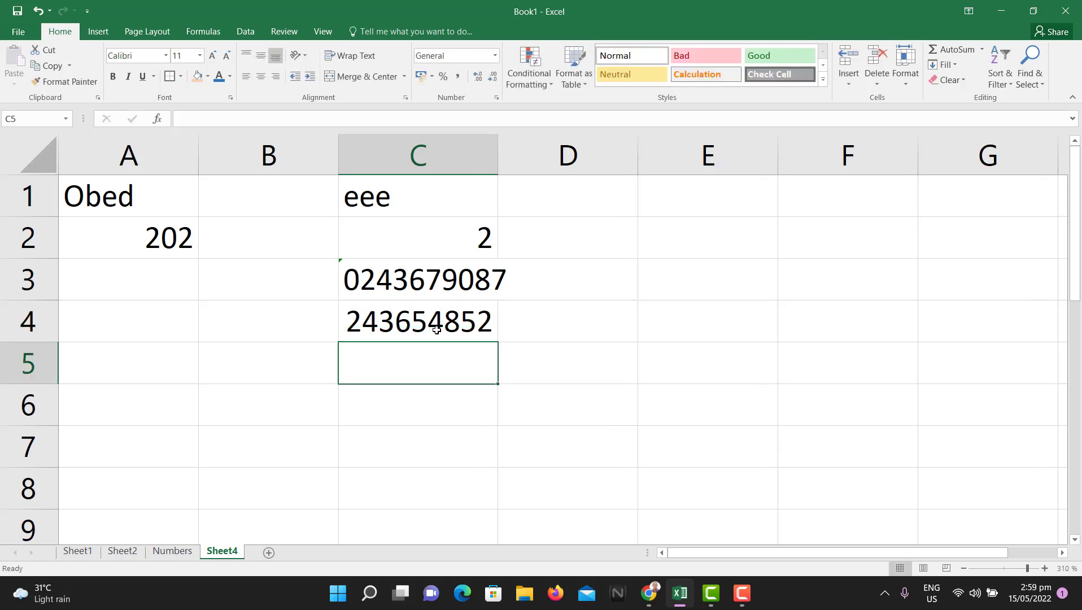
pyautogui.click(436, 329)
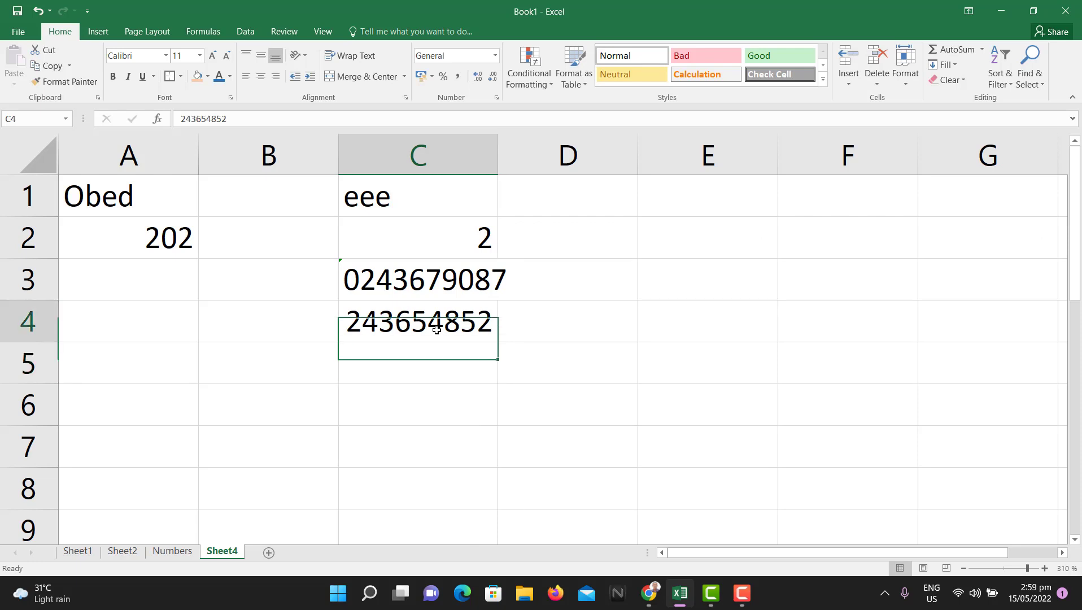
pyautogui.click(419, 278)
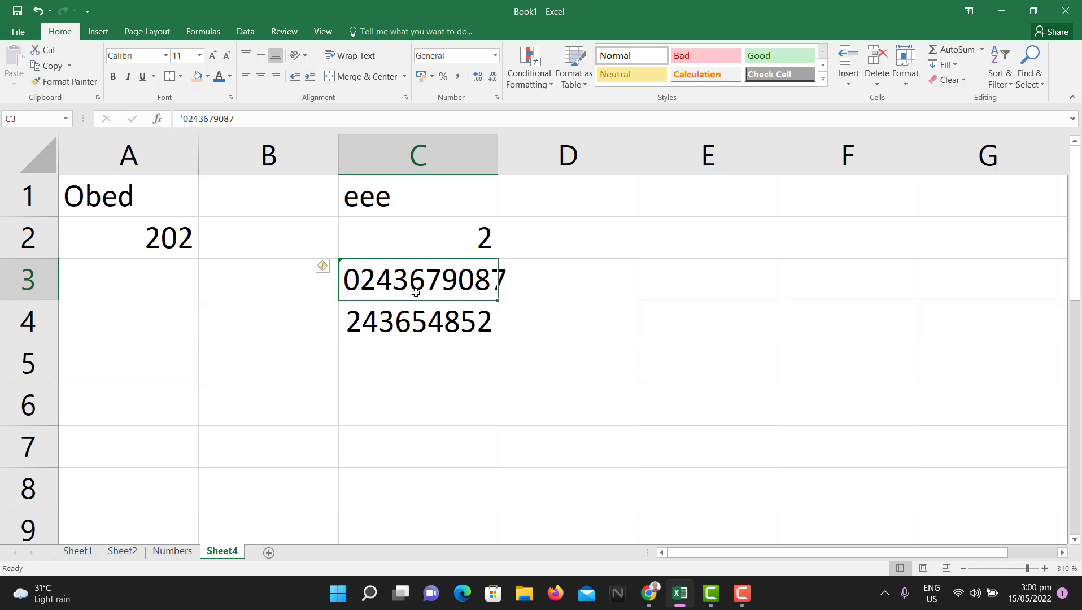
# Step: Glance at the Numbers sheet, return to Sheet4, and select the block A1:D4
pyautogui.click(173, 551)
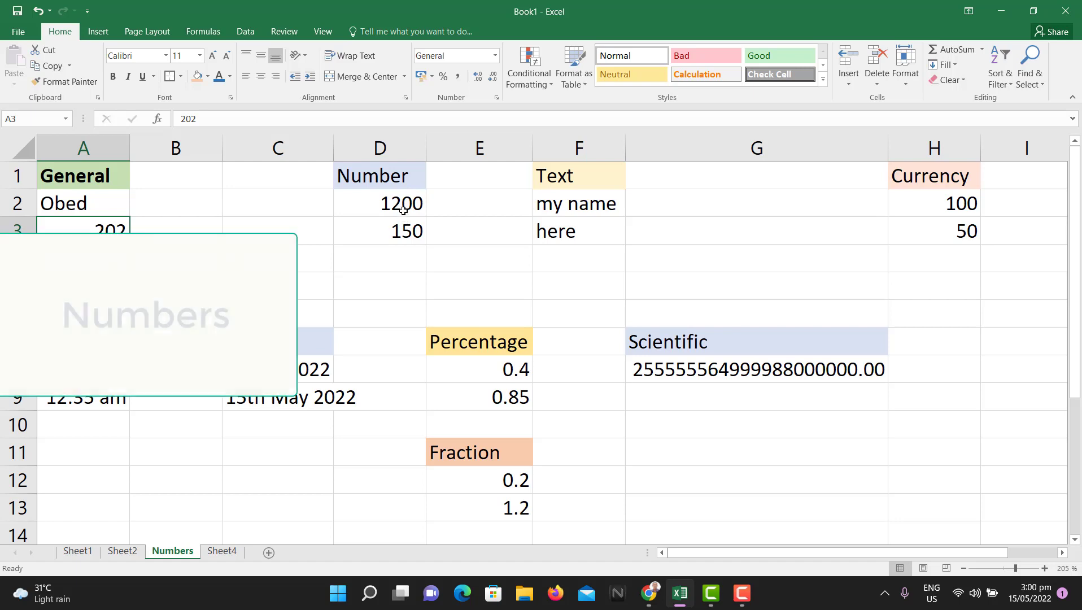
pyautogui.click(224, 555)
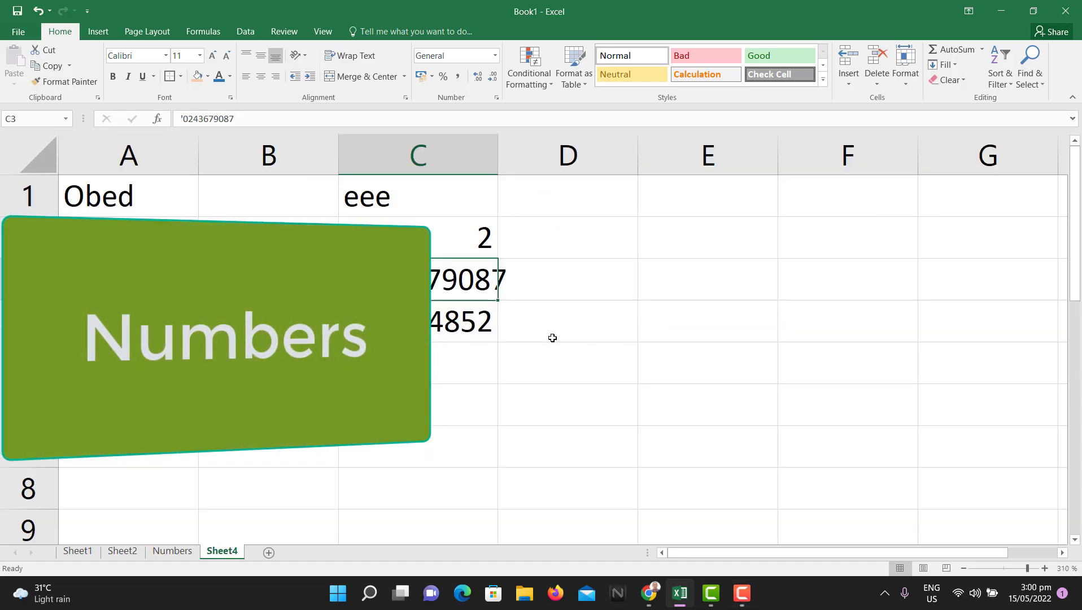
pyautogui.moveTo(553, 338); pyautogui.dragTo(154, 198)
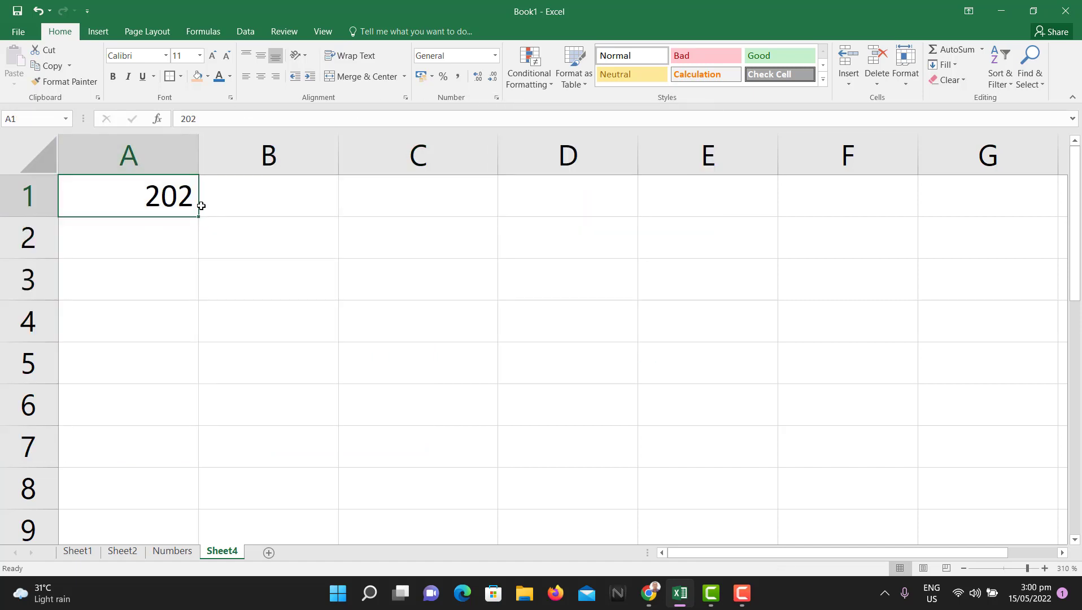
# Step: Format A1 as Number with 1 decimal place and the 1000 separator turned on
pyautogui.click(496, 100)
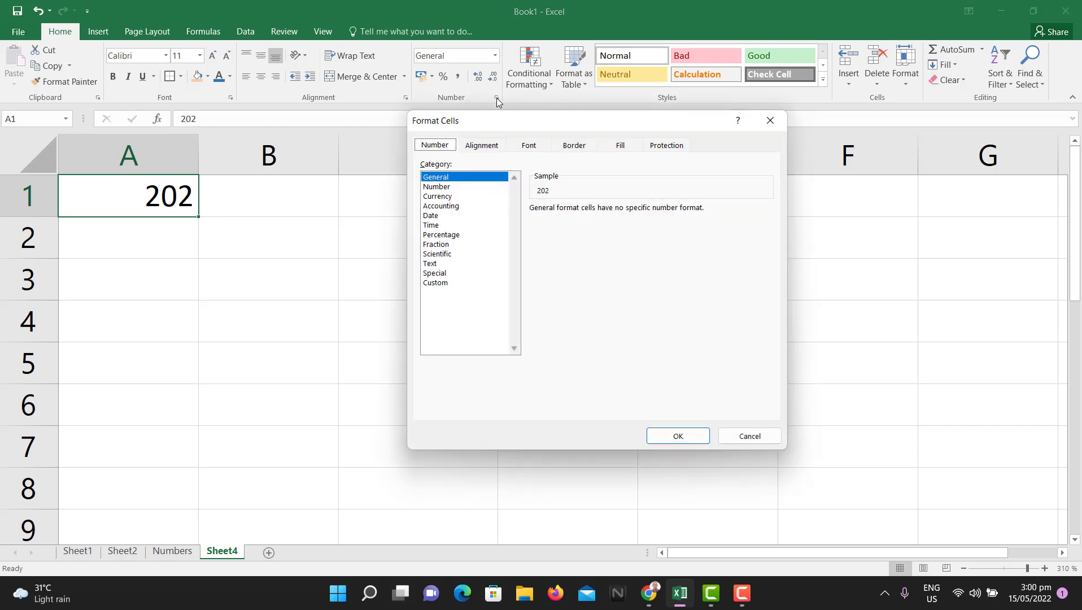
pyautogui.click(445, 186)
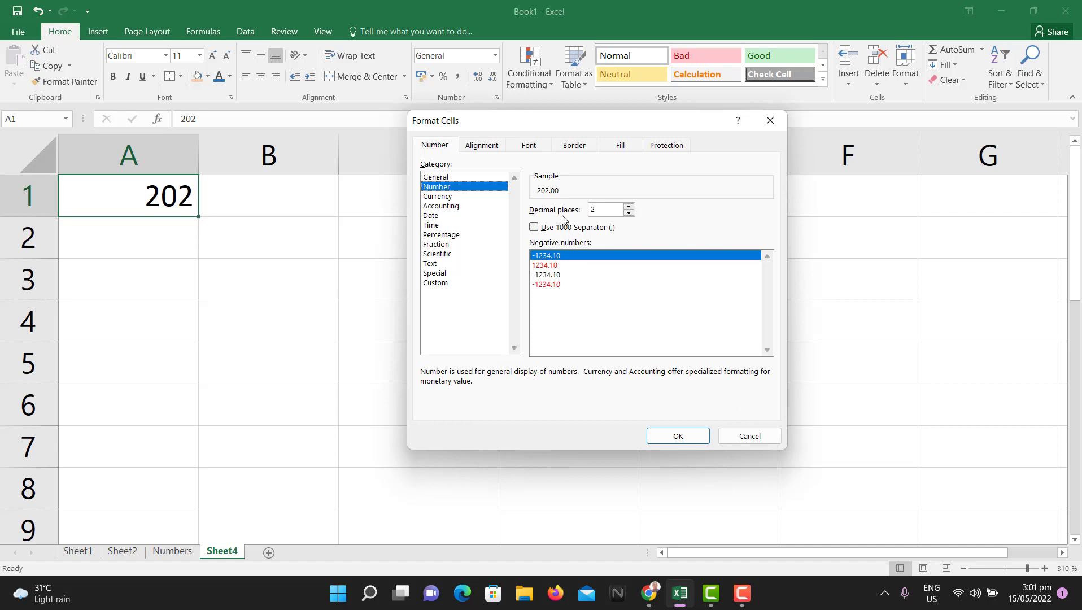
pyautogui.click(628, 208)
pyautogui.click(627, 207)
pyautogui.click(627, 207)
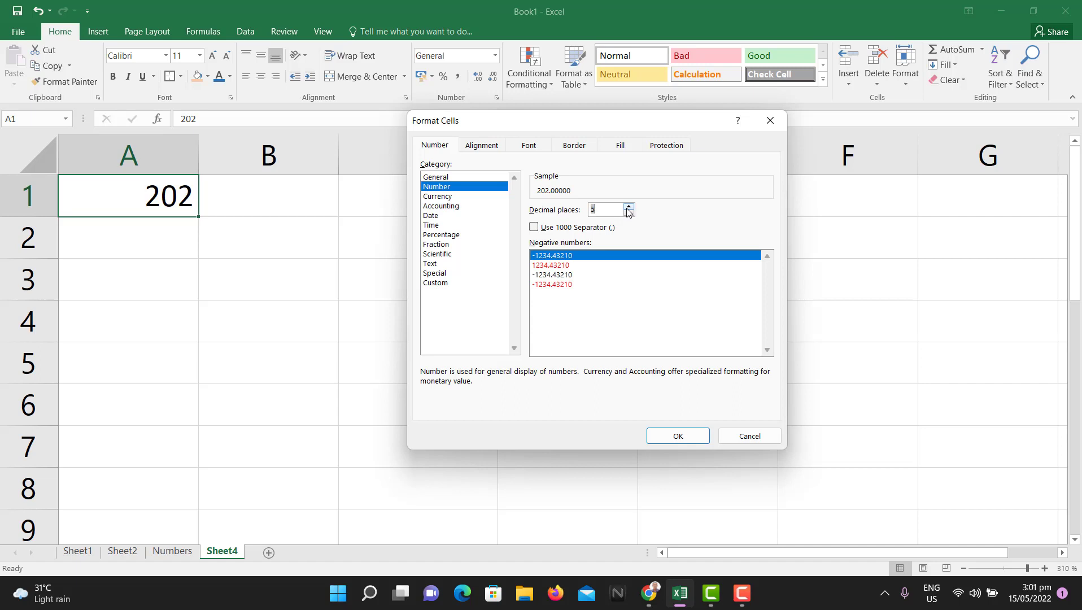
pyautogui.click(628, 207)
pyautogui.click(629, 213)
pyautogui.click(628, 213)
pyautogui.click(629, 213)
pyautogui.click(629, 213)
pyautogui.click(629, 213)
pyautogui.click(628, 212)
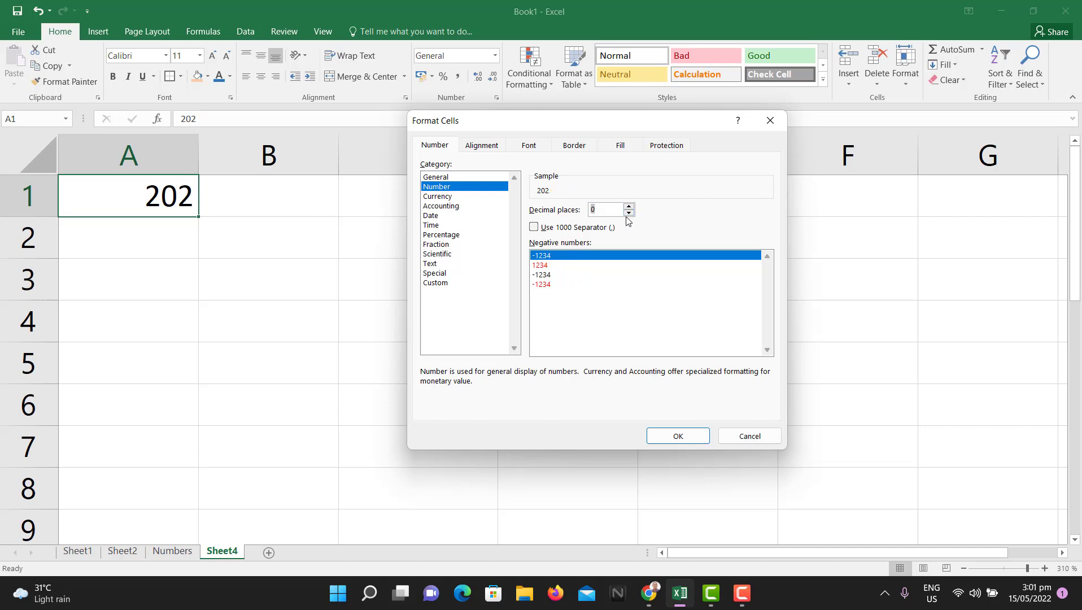
pyautogui.click(628, 207)
pyautogui.click(628, 206)
pyautogui.click(629, 213)
pyautogui.click(536, 228)
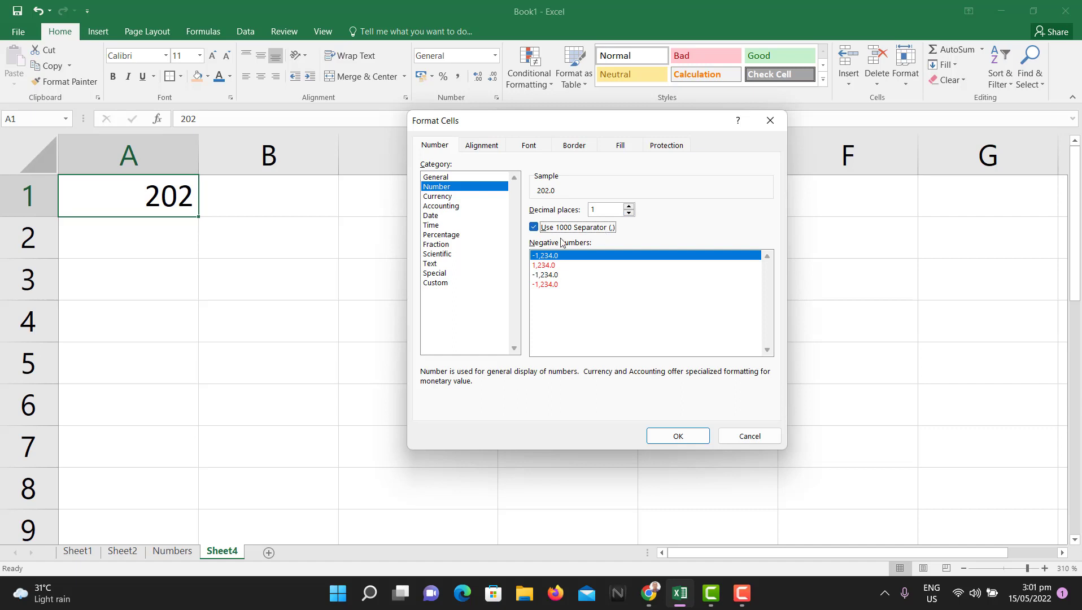
pyautogui.click(533, 228)
pyautogui.click(533, 228)
pyautogui.click(693, 439)
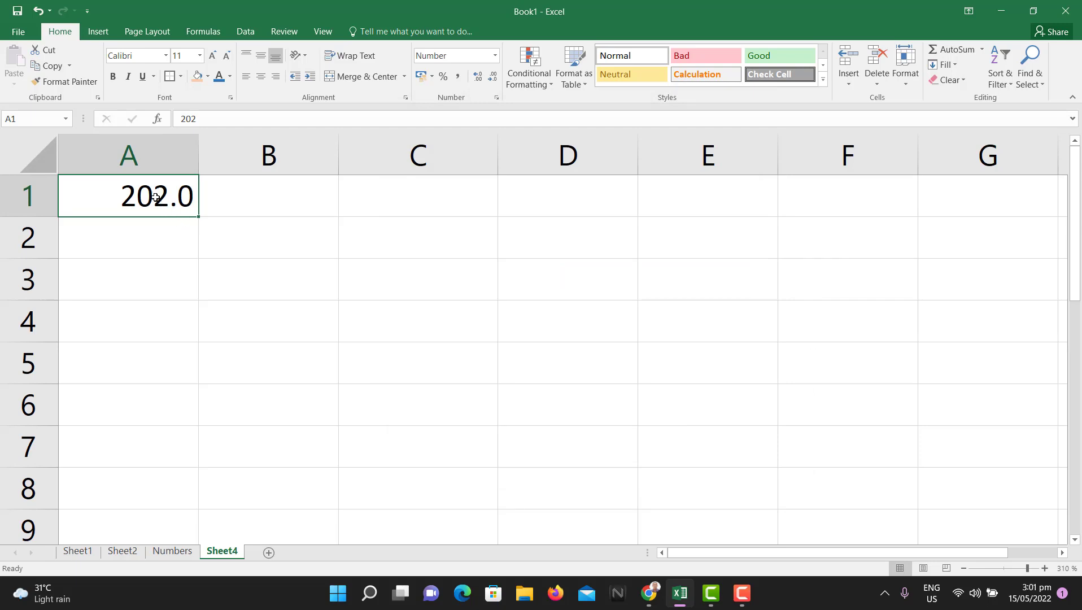
# Step: Enter 22200 in A1, confirm it shows as 22,200.0, and switch to the Numbers sheet
pyautogui.write('22200')
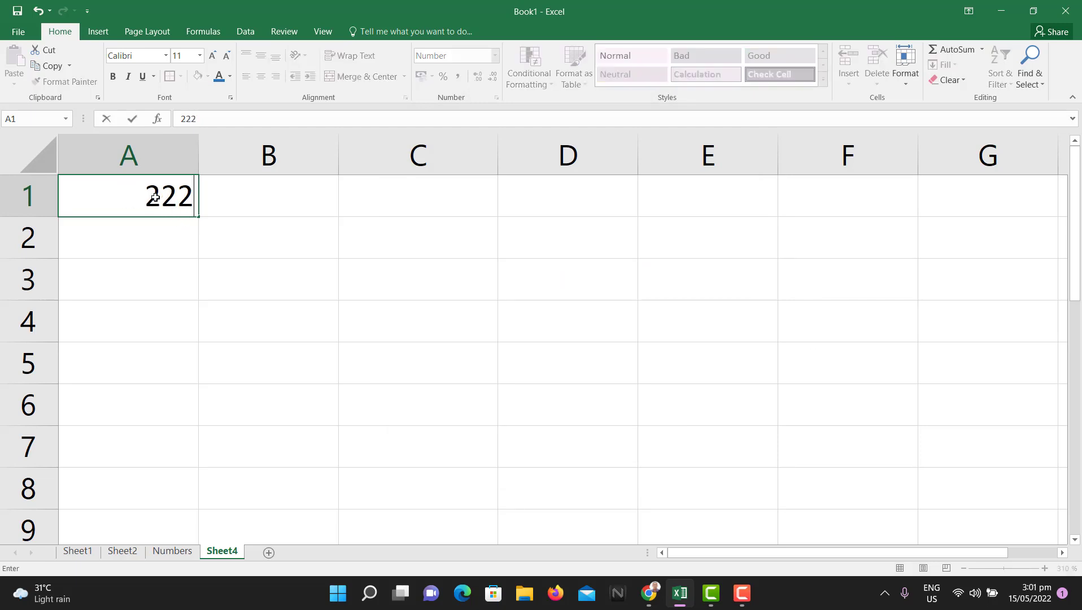
pyautogui.click(254, 294)
pyautogui.click(117, 213)
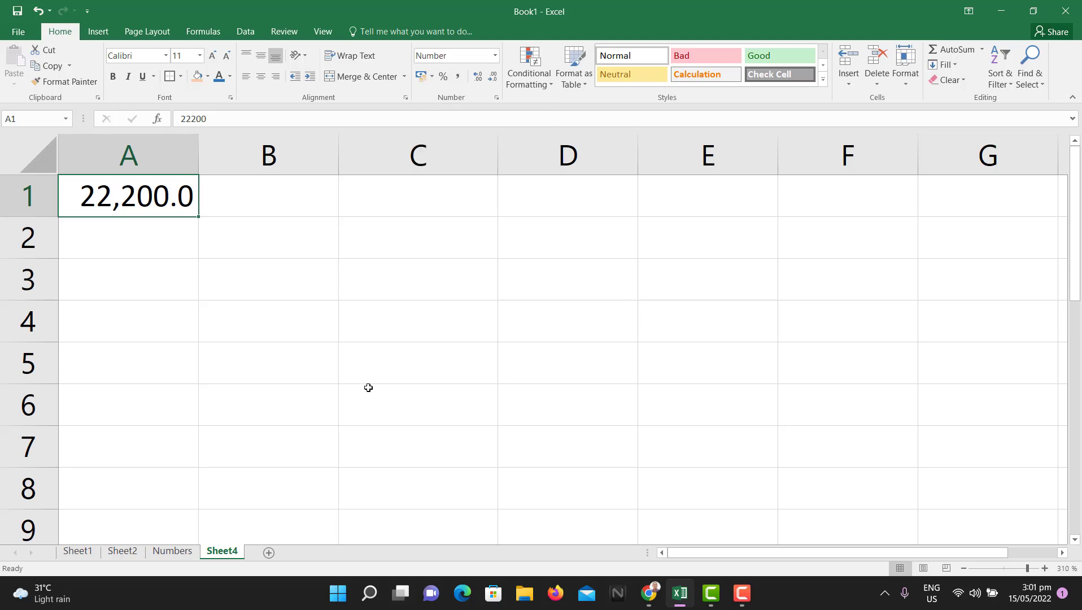
pyautogui.click(171, 551)
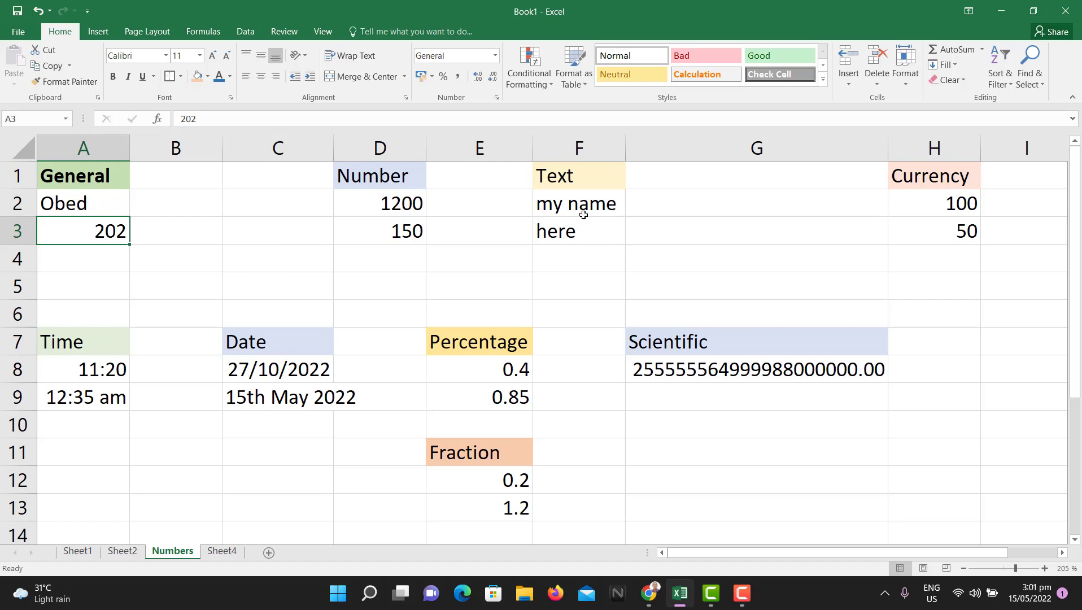
# Step: Type hhhh into G2 and bring up Format Cells for the my name cell F2
pyautogui.click(707, 201)
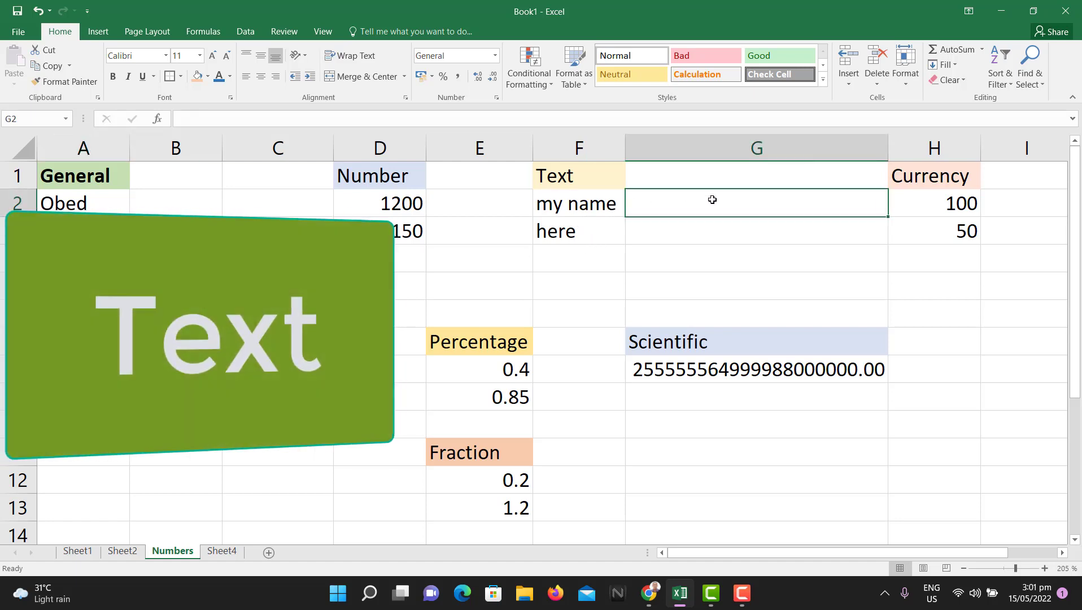
pyautogui.write('hhhh')
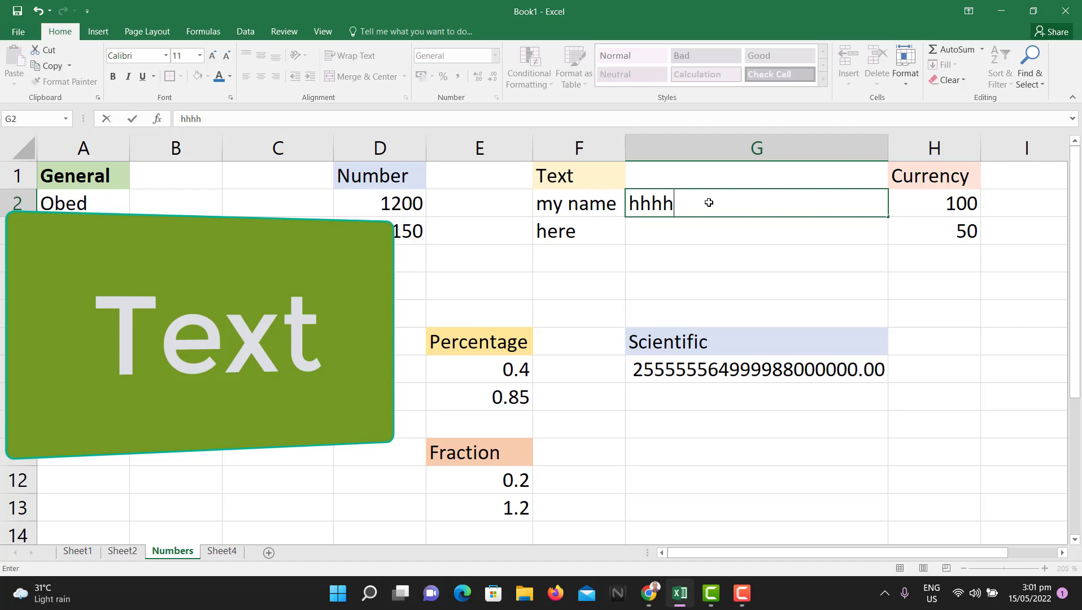
pyautogui.press('Return')
pyautogui.click(716, 210)
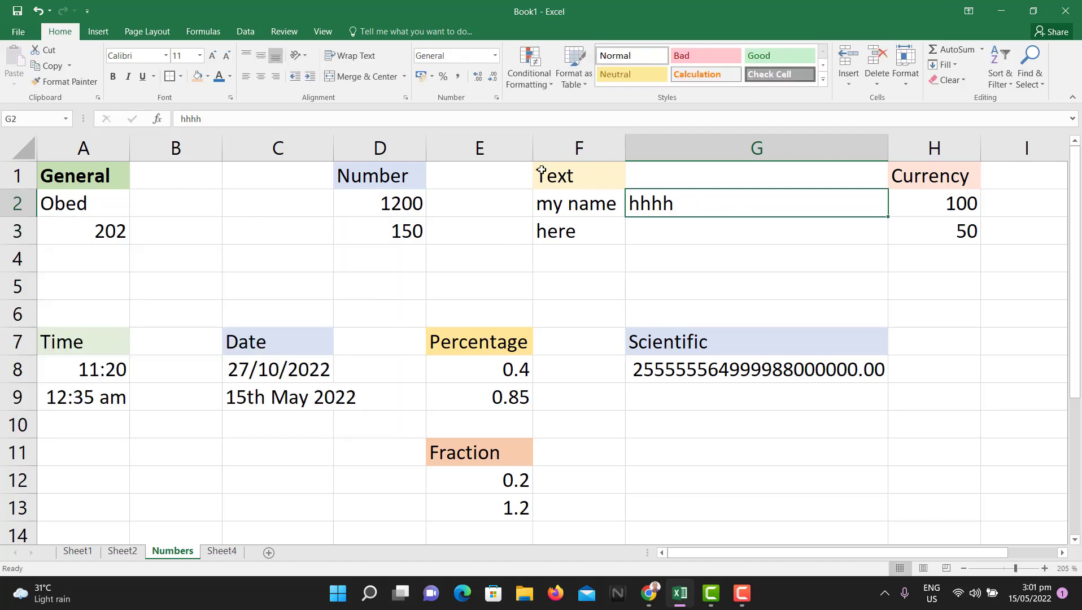
pyautogui.click(599, 210)
pyautogui.click(496, 97)
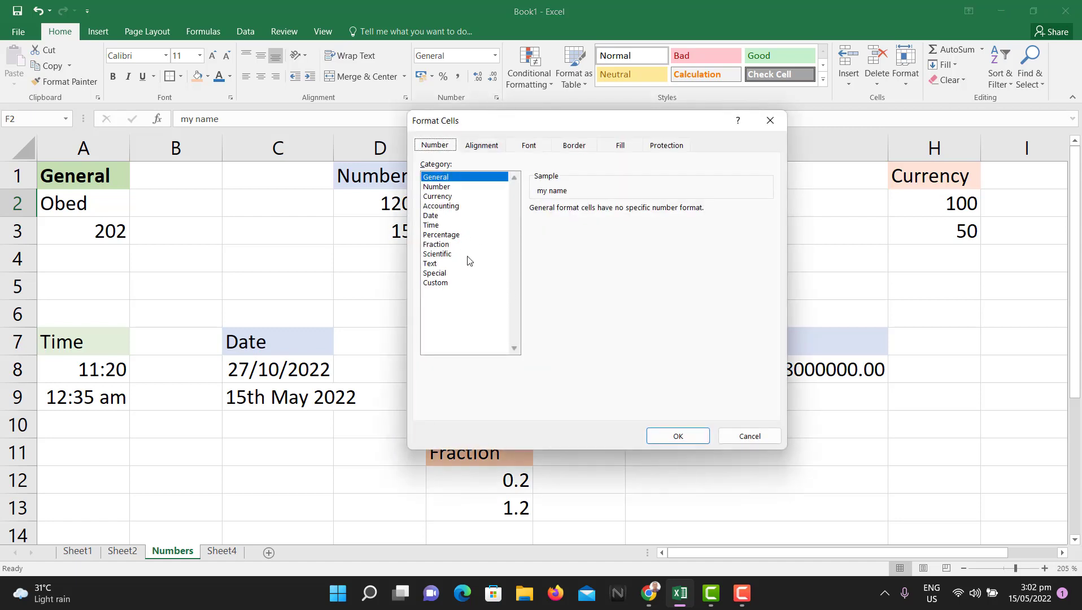
# Step: Format F2 as Text, then enter a phone number in G2, which drops its leading zero
pyautogui.click(427, 264)
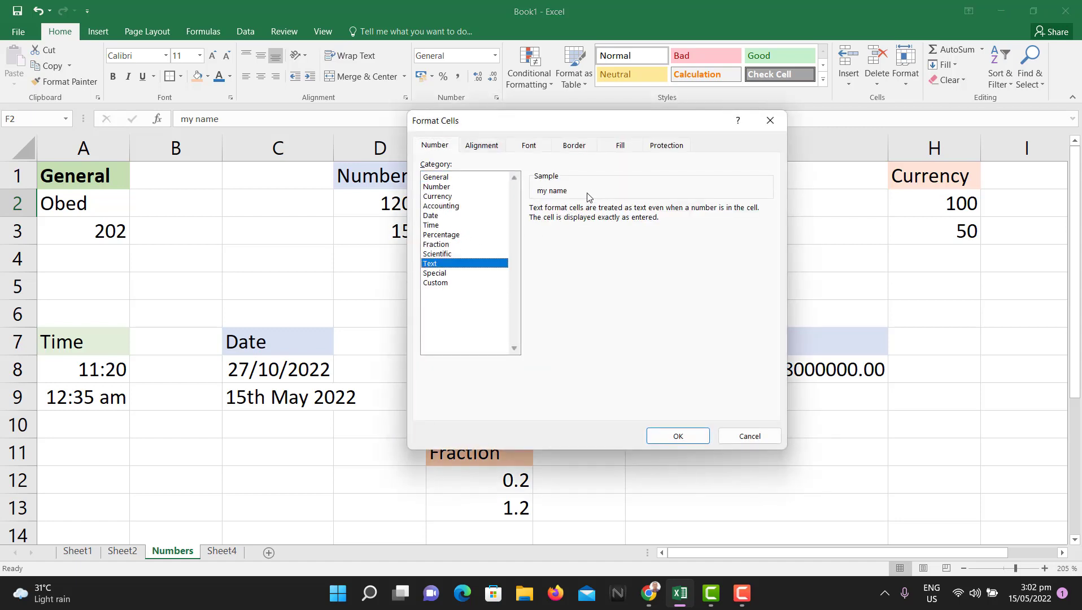
pyautogui.click(677, 436)
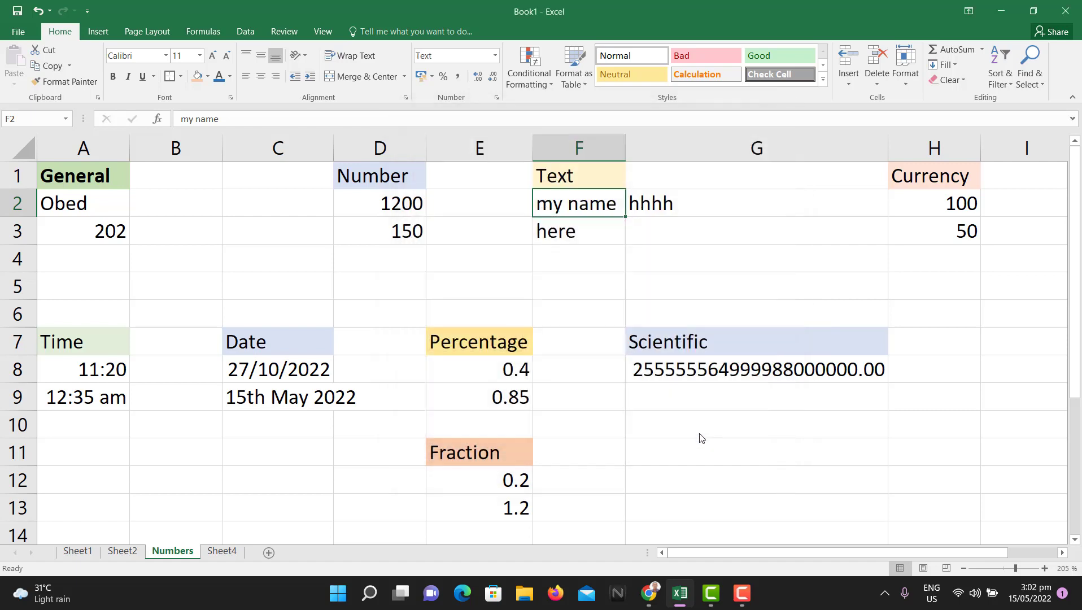
pyautogui.click(675, 204)
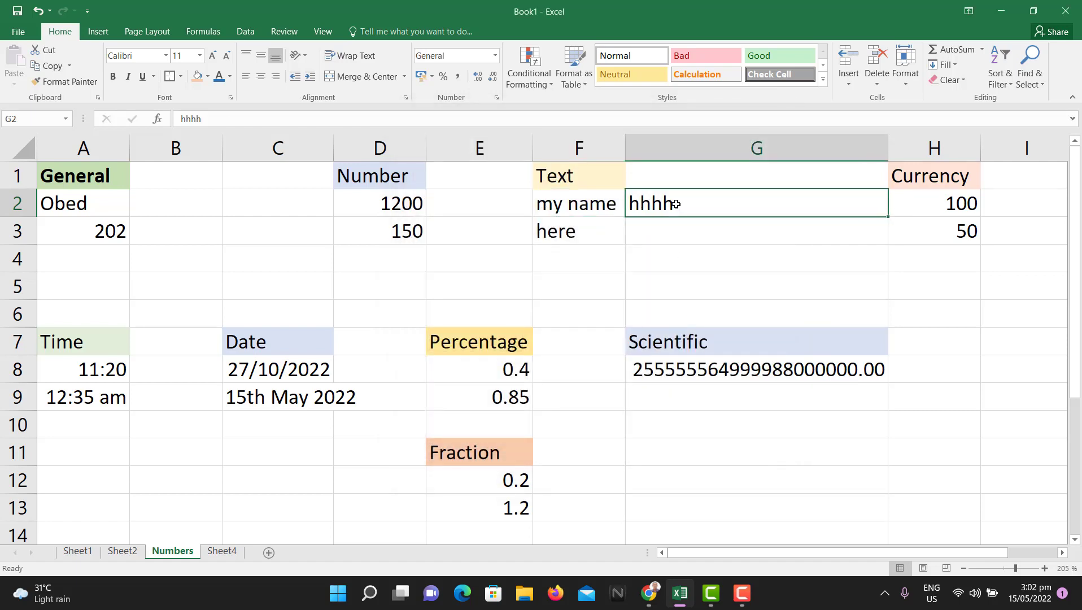
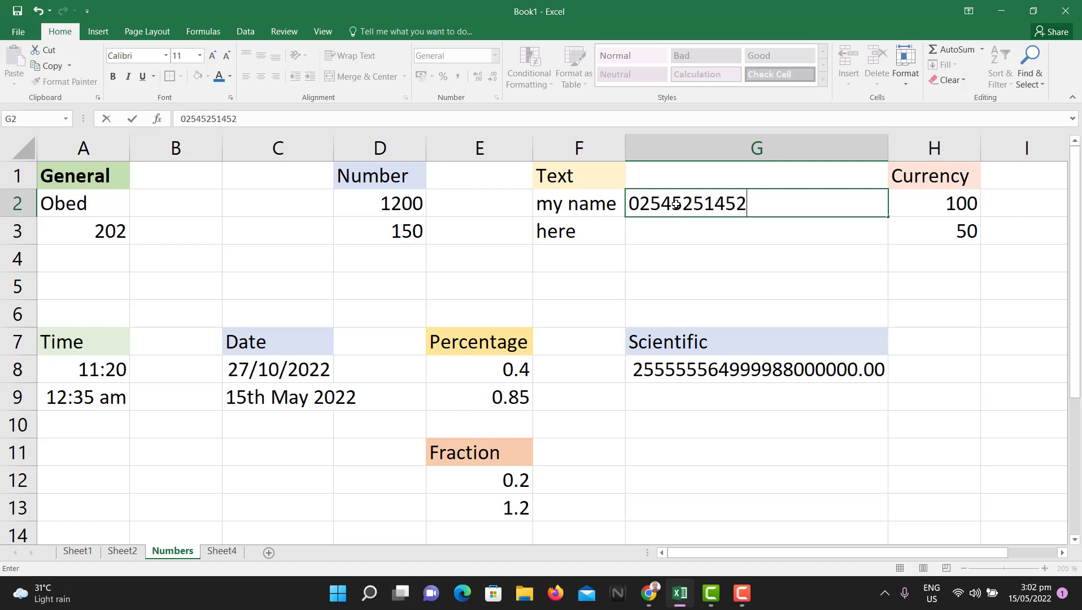
pyautogui.click(722, 226)
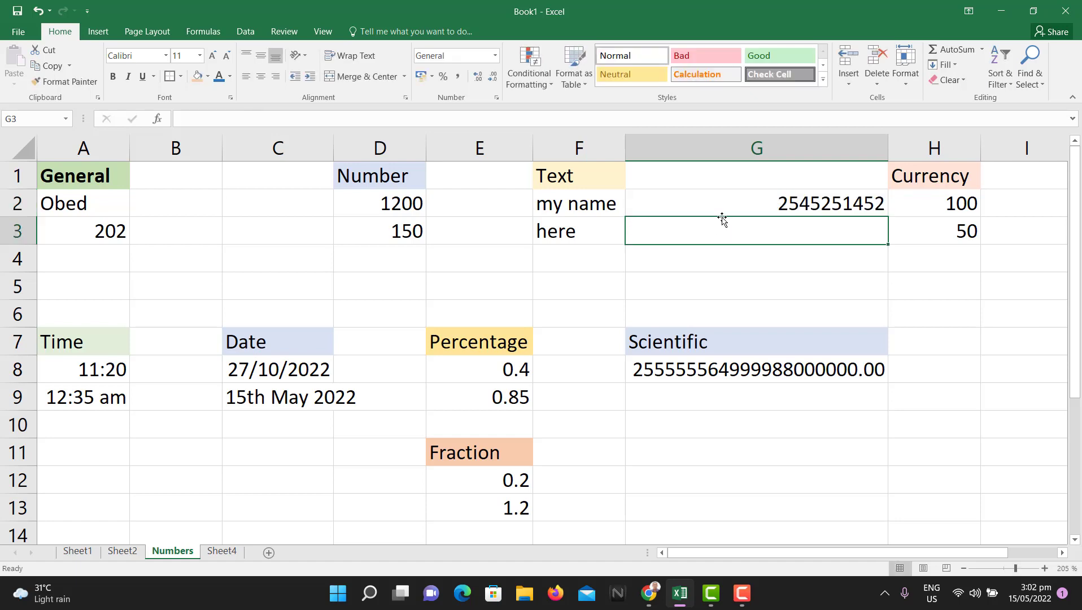
pyautogui.click(802, 201)
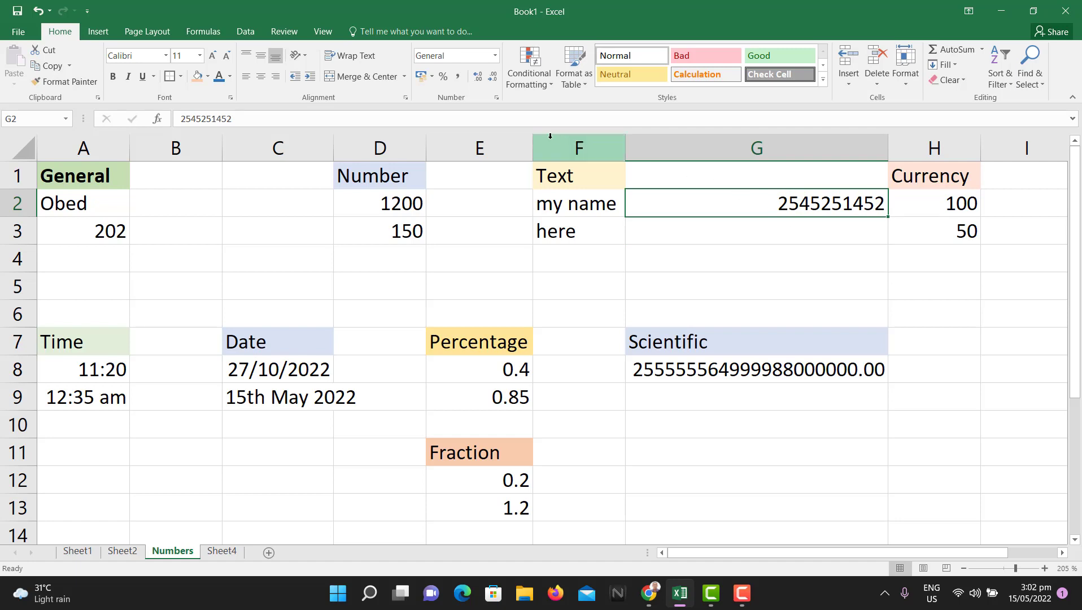
# Step: Format G2 as Text and re-add the leading 0 to its phone number in the formula bar
pyautogui.click(497, 97)
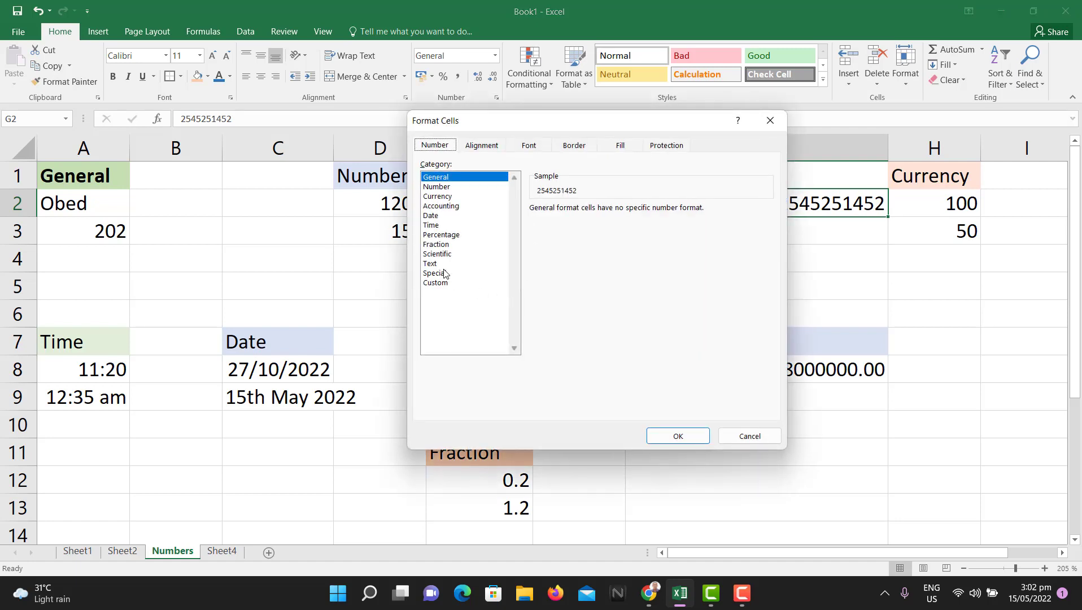
pyautogui.click(431, 265)
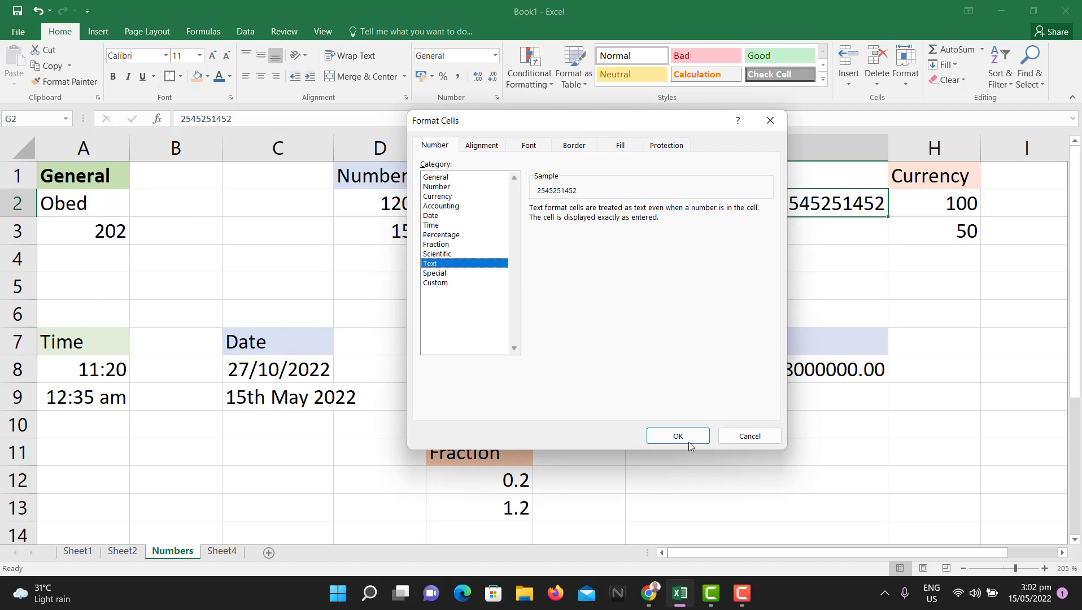
pyautogui.click(679, 436)
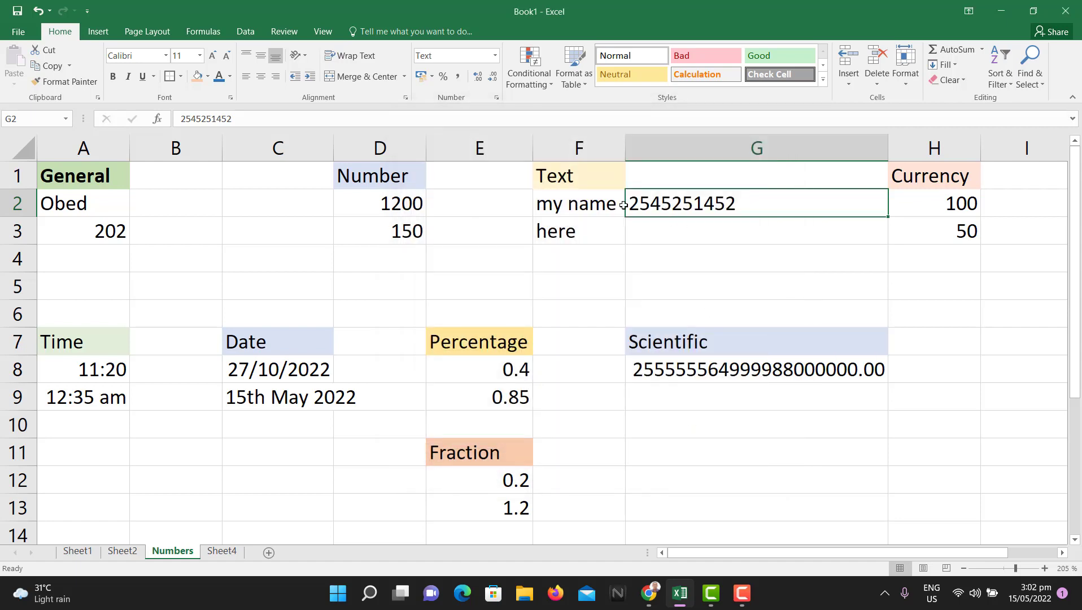
pyautogui.click(182, 120)
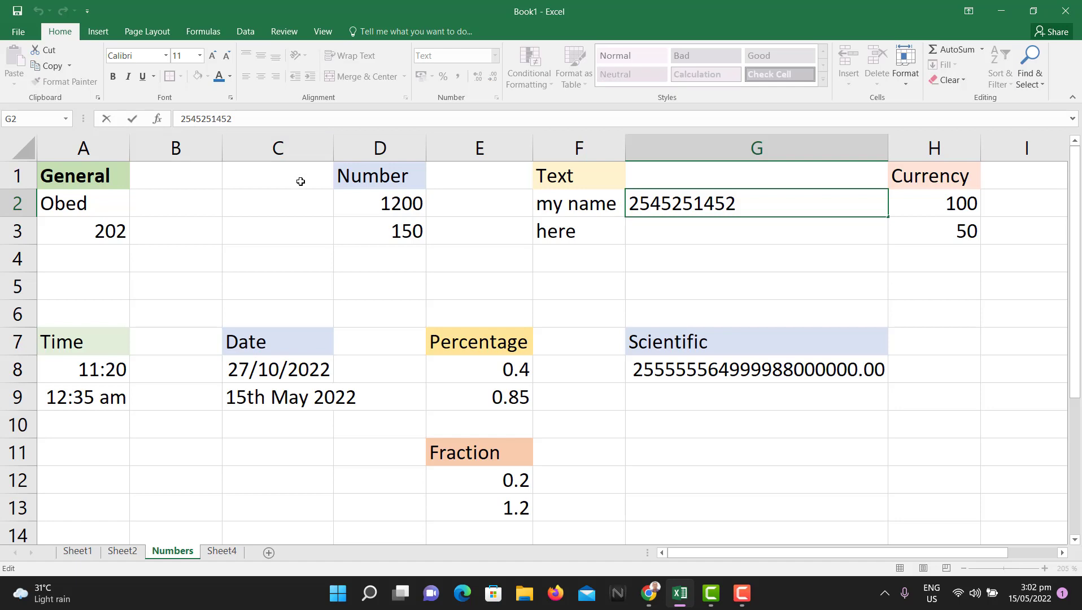
pyautogui.write('0')
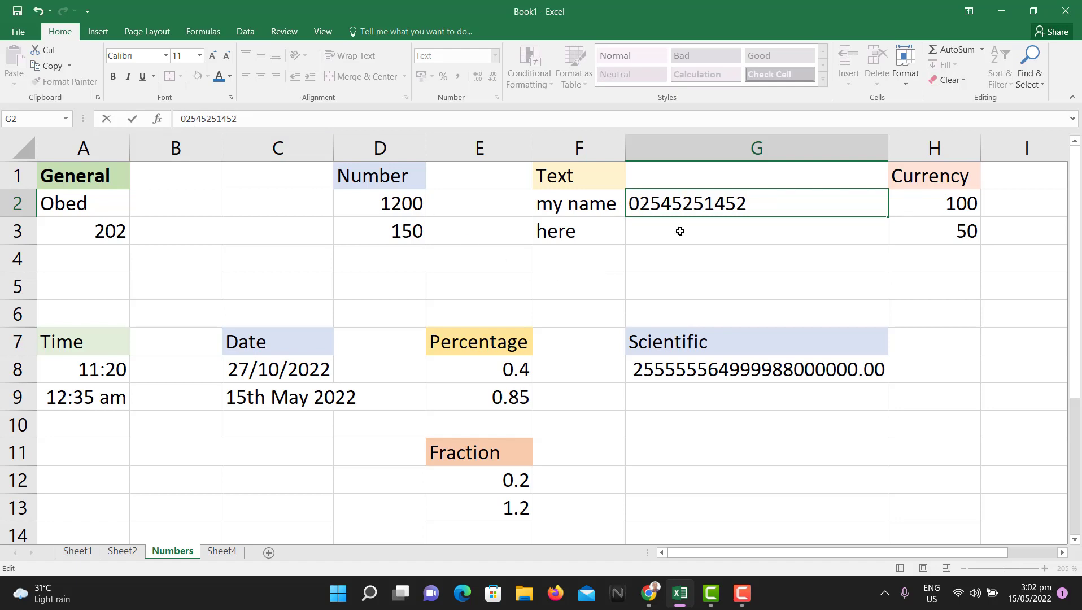
pyautogui.click(694, 237)
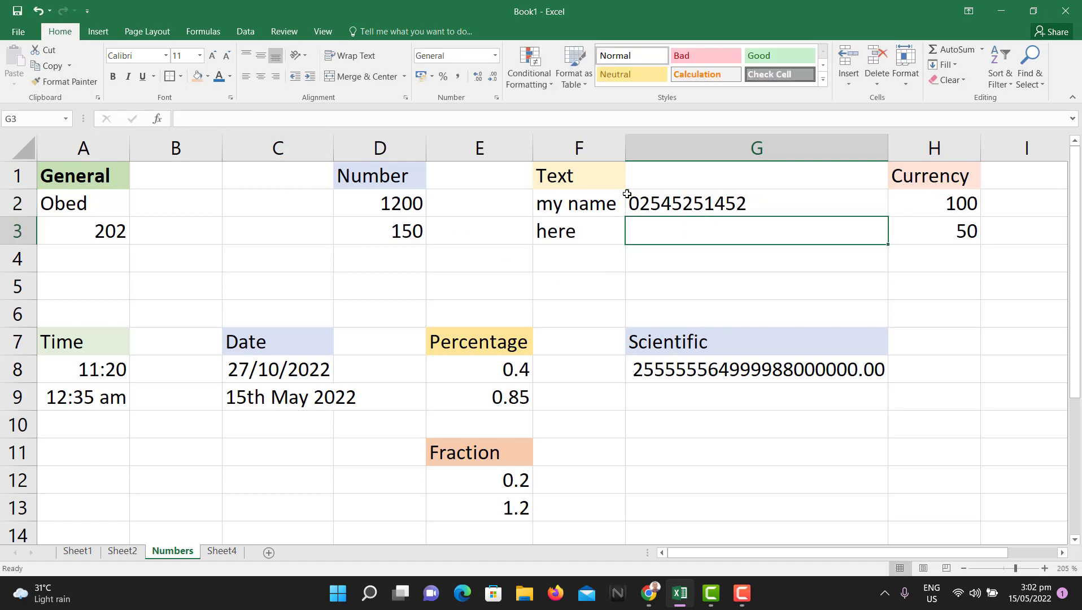
# Step: Inspect G2's stored text value and warning by switching between G2 and G3
pyautogui.click(643, 209)
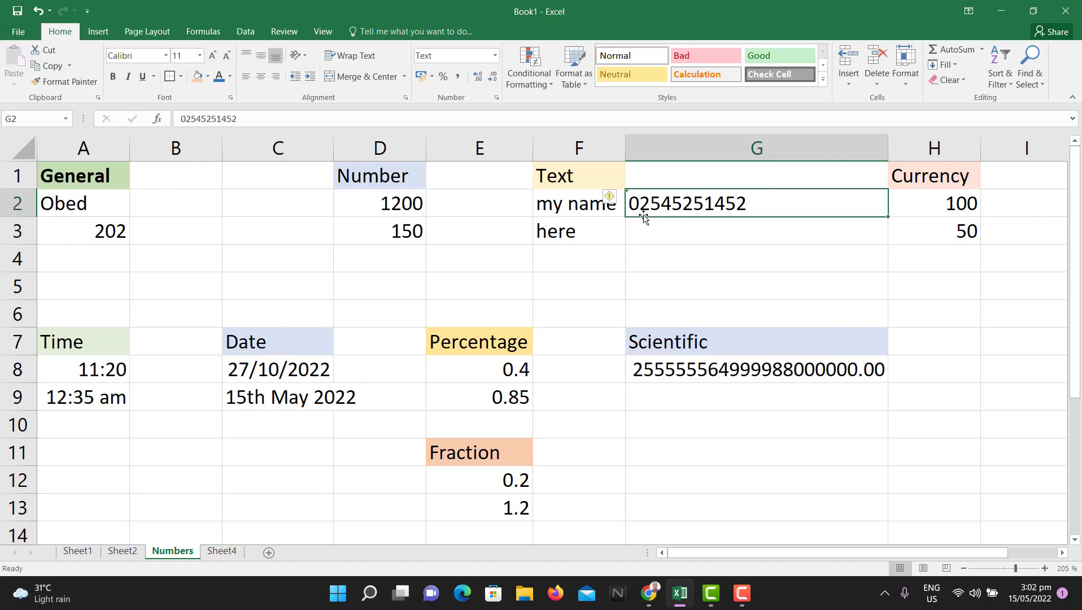
pyautogui.click(676, 243)
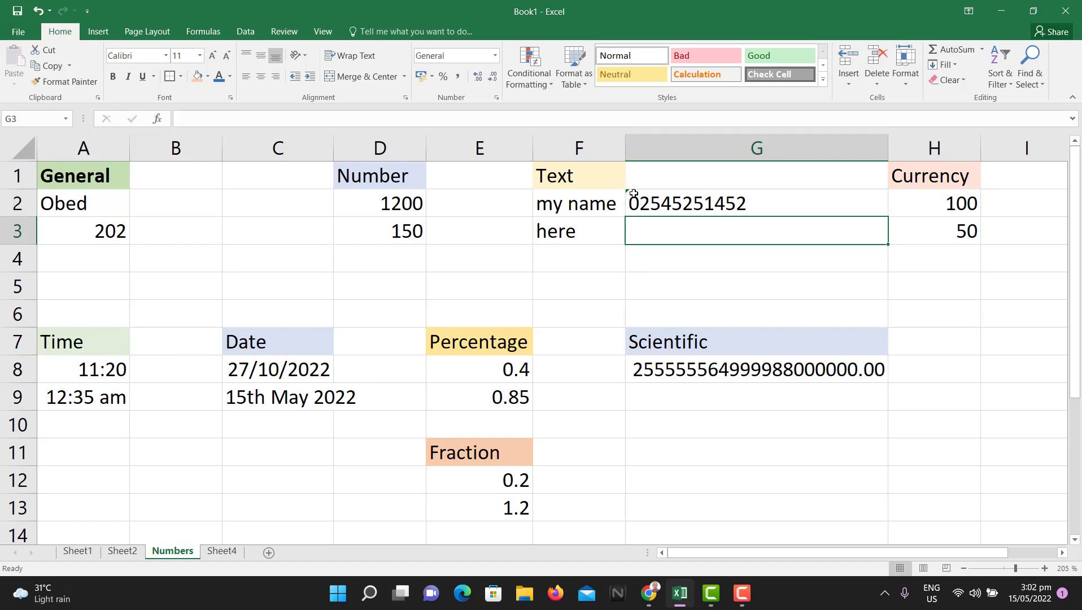
pyautogui.click(653, 207)
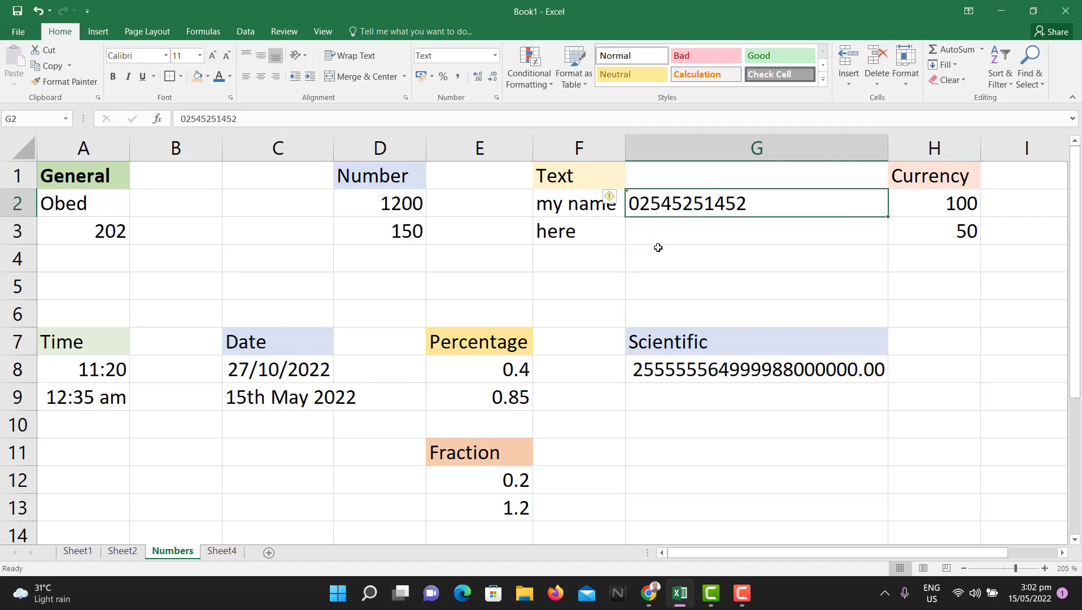
pyautogui.click(714, 232)
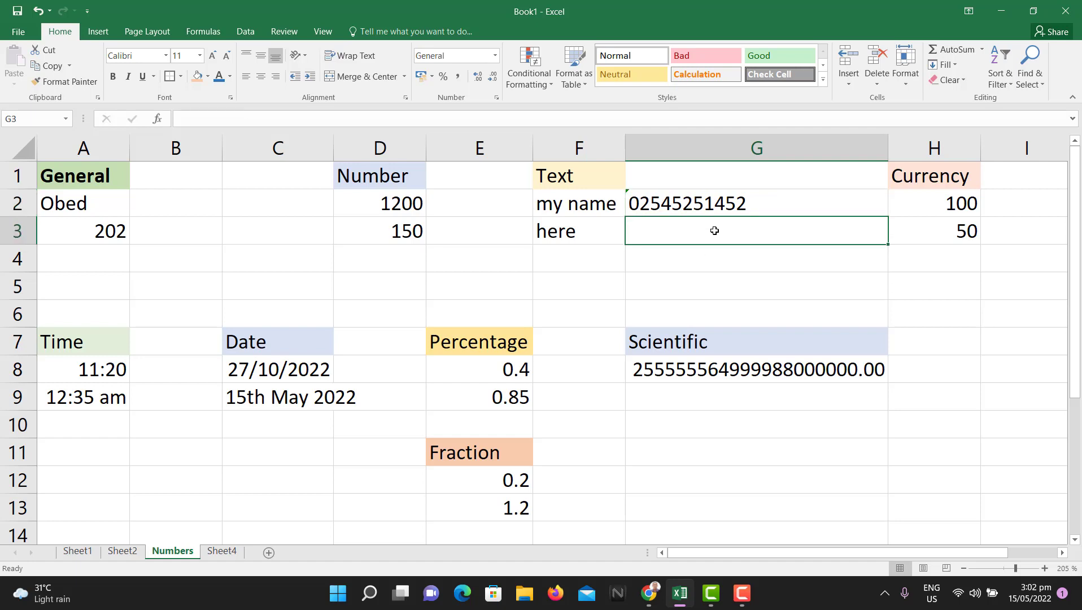
pyautogui.click(721, 200)
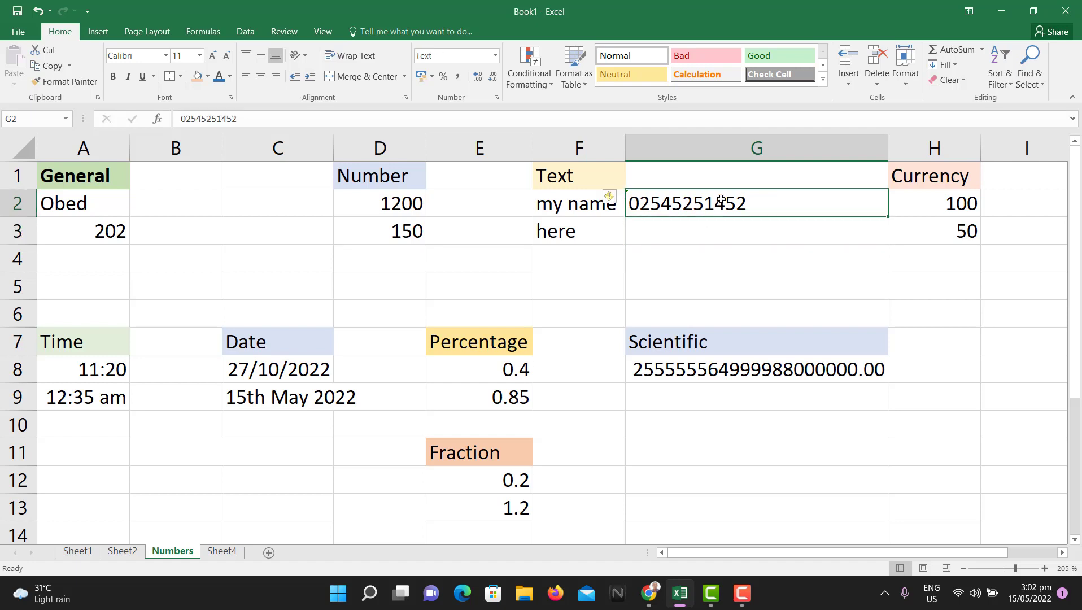
pyautogui.click(733, 231)
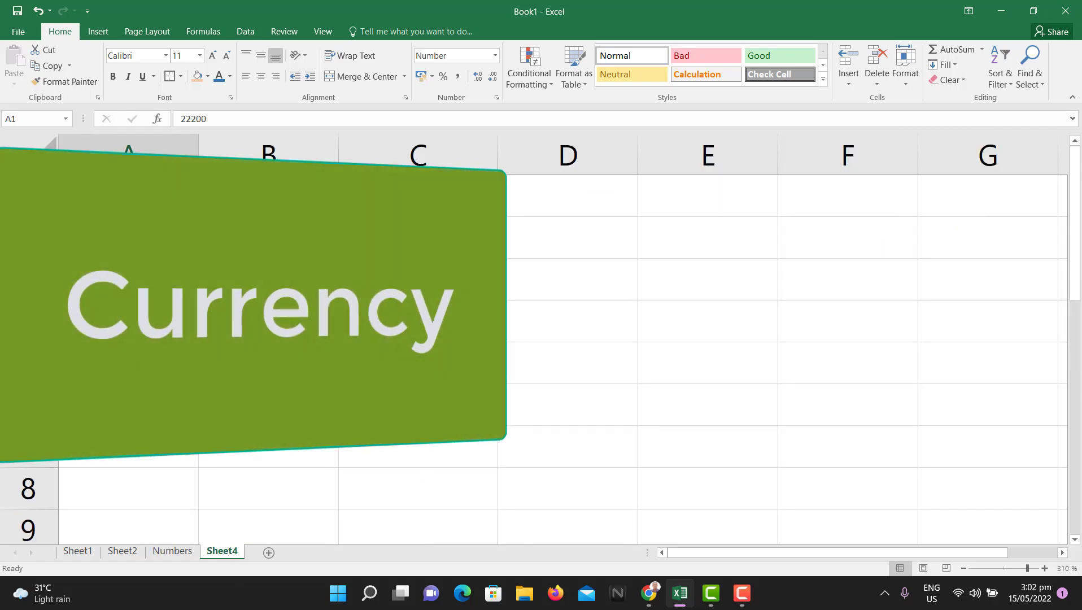
# Step: Enter 20, 40 and 48 in cells C2, C3 and C4 of Sheet4
pyautogui.click(418, 237)
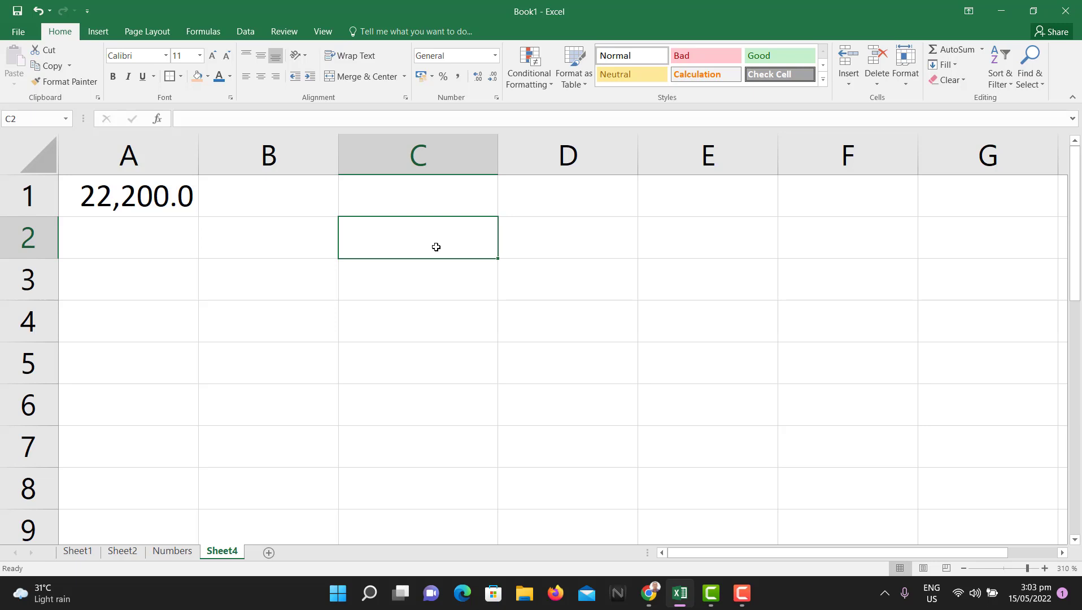
pyautogui.write('2')
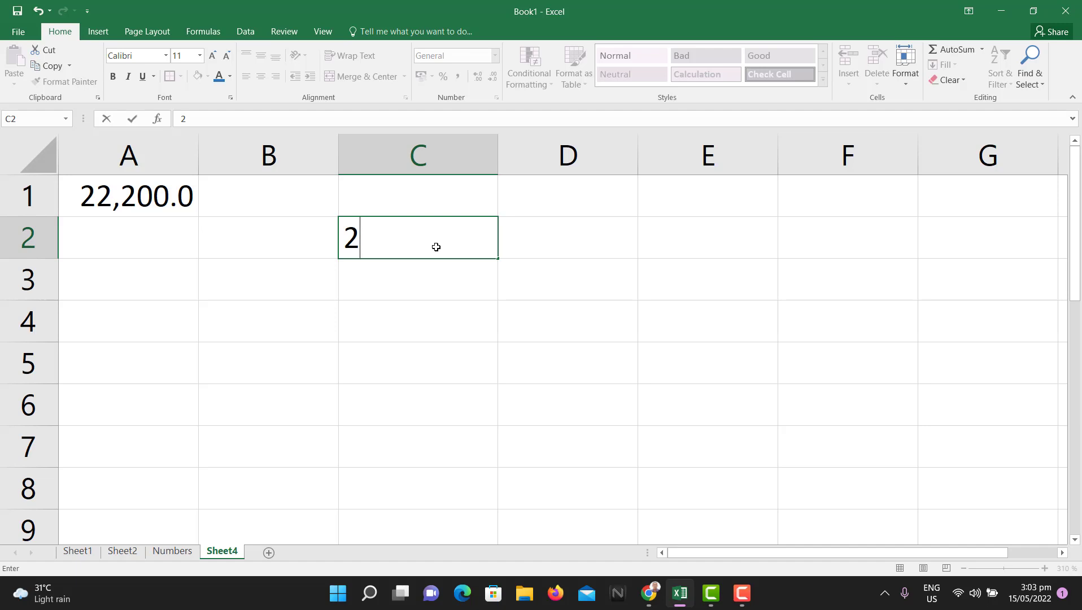
pyautogui.write('0')
pyautogui.click(460, 284)
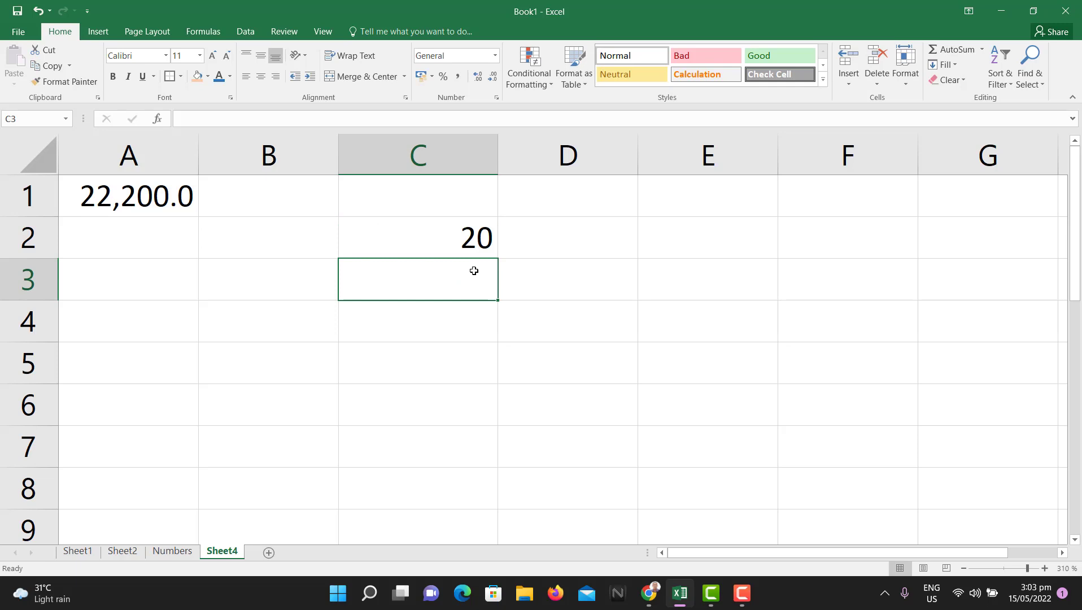
pyautogui.write('40')
pyautogui.press('Return')
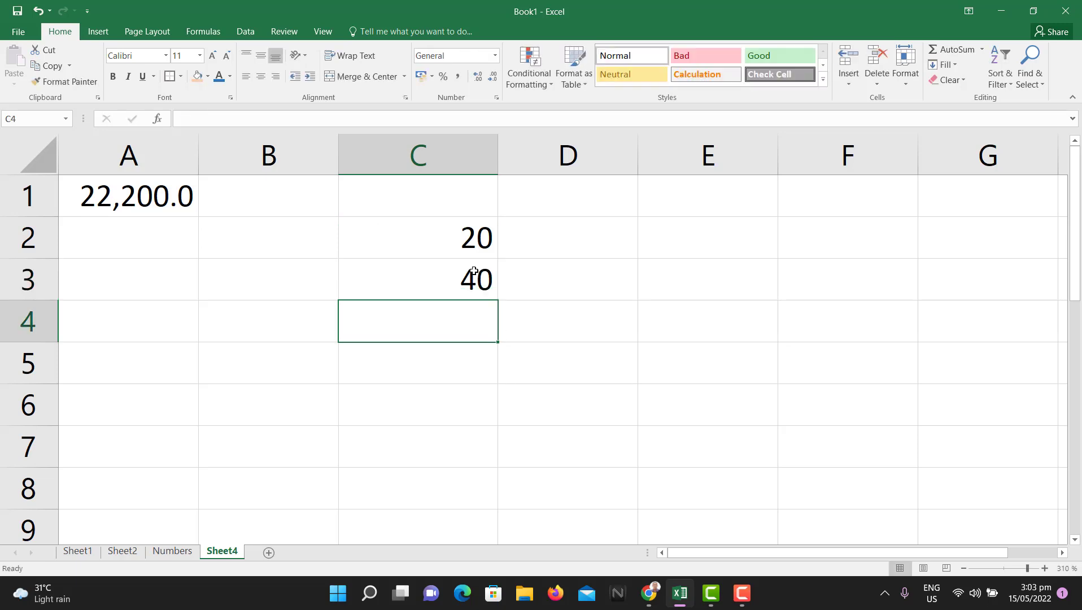
pyautogui.write('48')
pyautogui.press('Return')
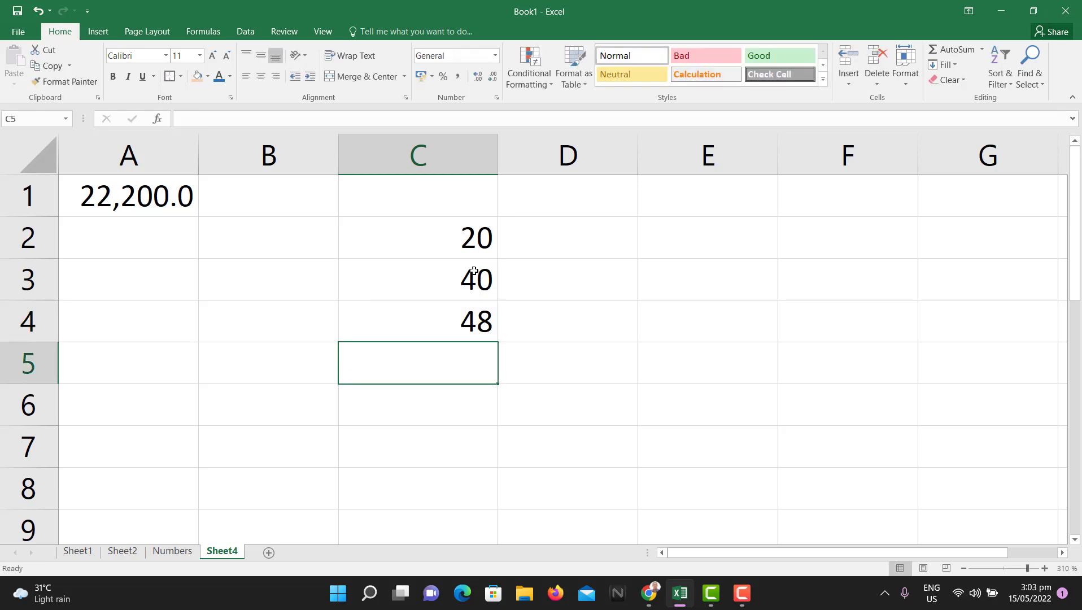
pyautogui.click(461, 247)
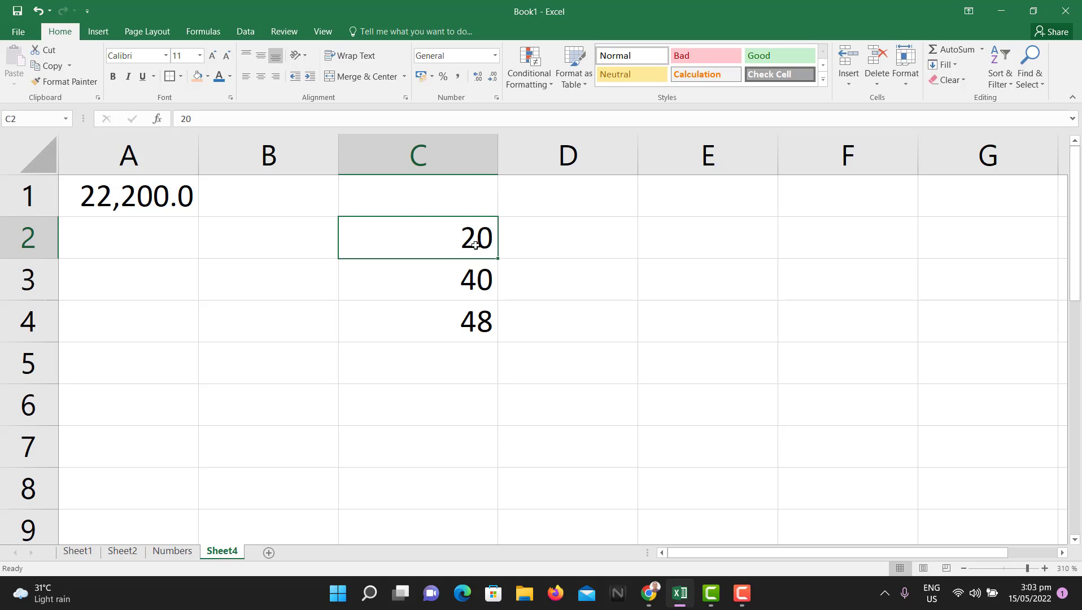
# Step: Apply GH₵ currency with two decimals to C2, then undo it back to General
pyautogui.click(496, 98)
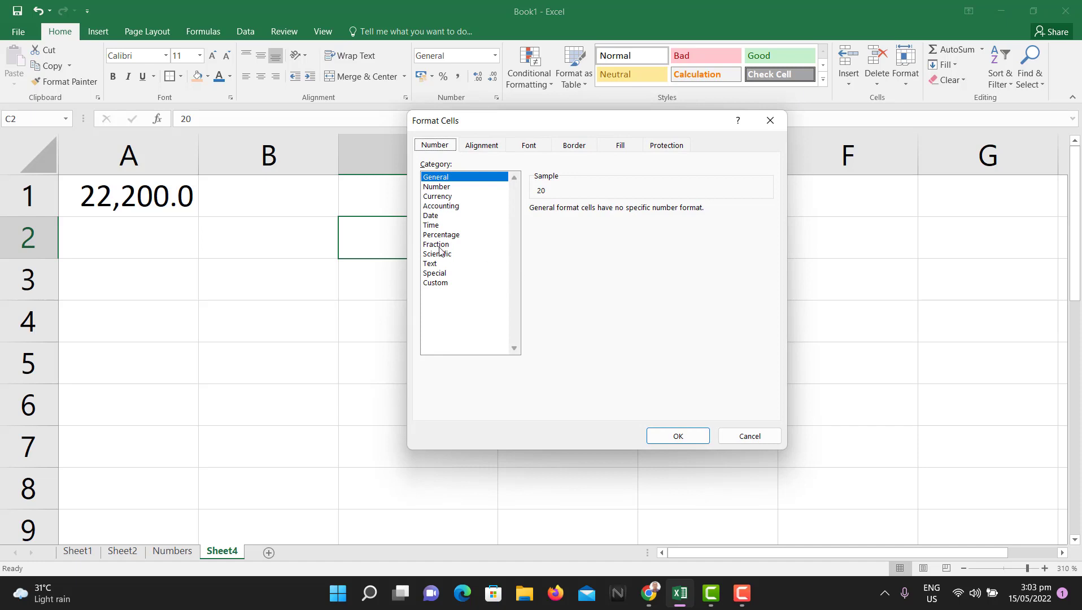
pyautogui.click(436, 197)
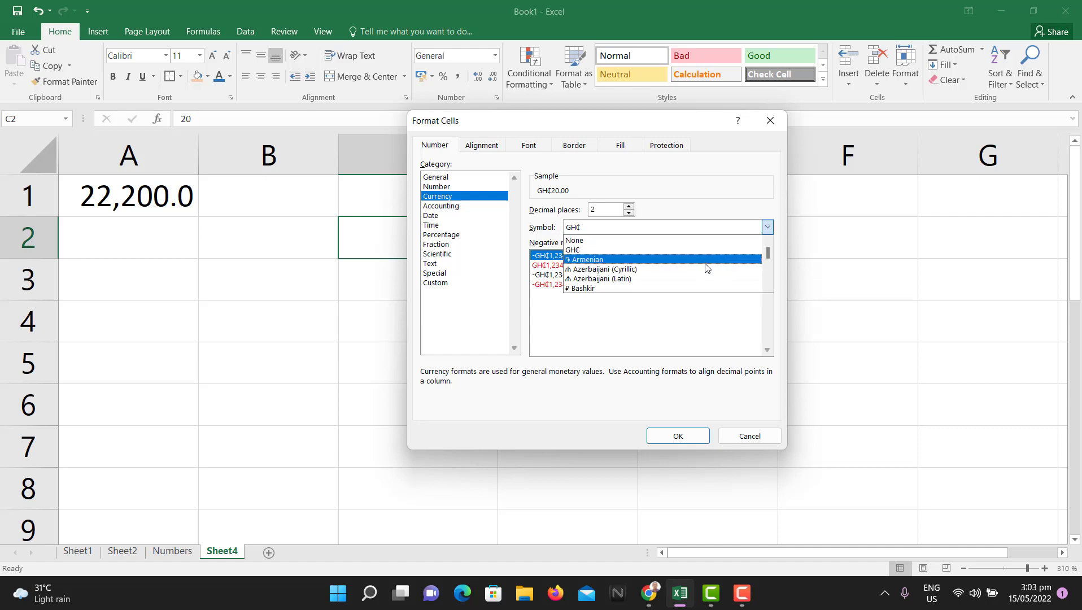
pyautogui.click(655, 249)
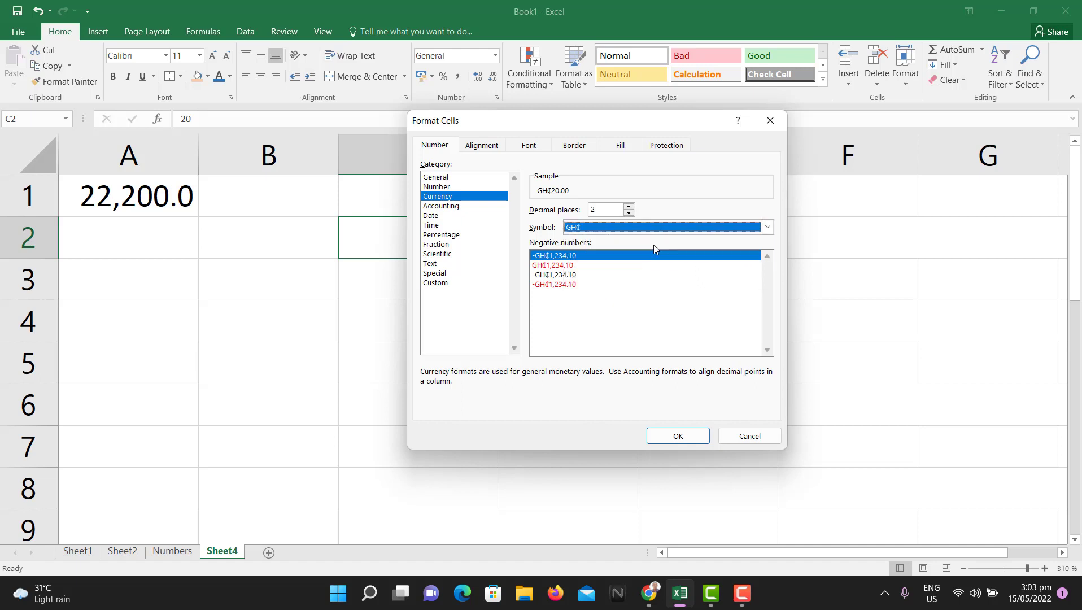
pyautogui.click(678, 436)
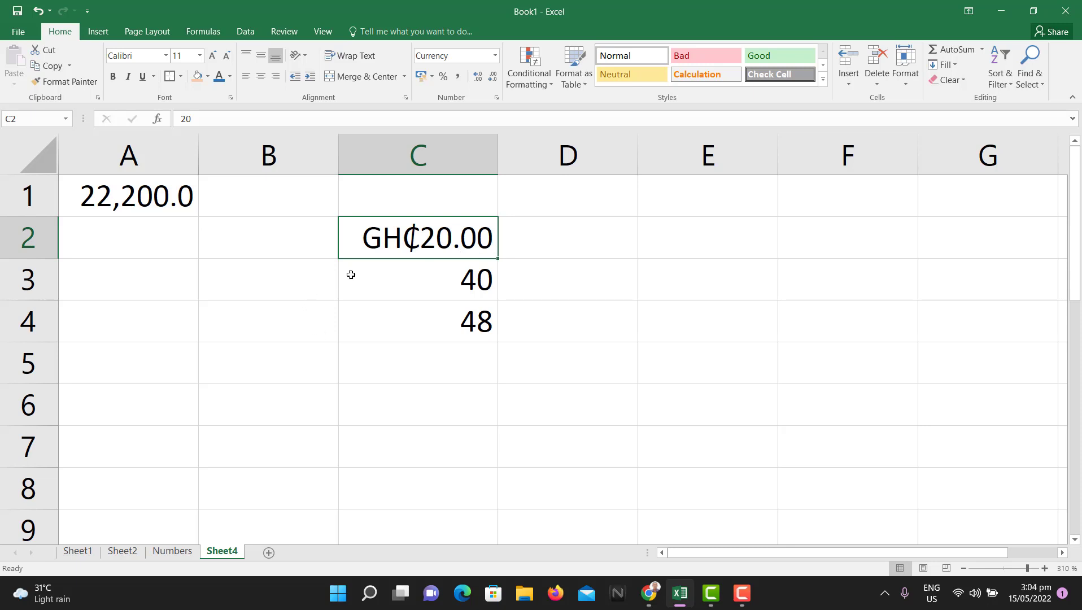
pyautogui.hotkey('ctrl', 'z')
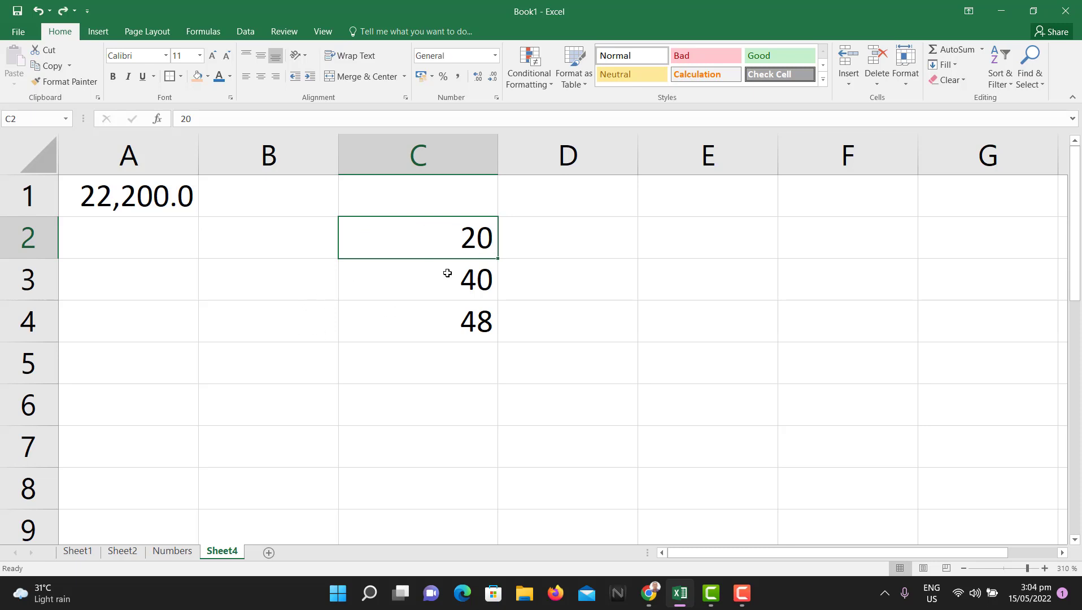
# Step: Format the whole of column C as GH₵ currency
pyautogui.click(511, 246)
pyautogui.click(387, 240)
pyautogui.hotkey('shift', 'Down')
pyautogui.hotkey('shift', 'Down')
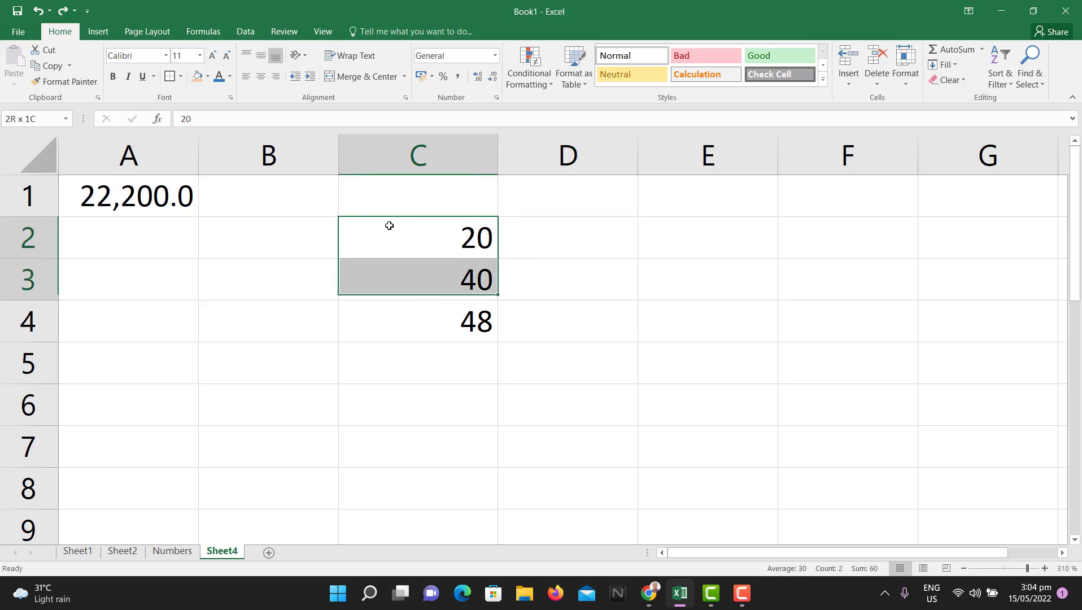
pyautogui.click(464, 152)
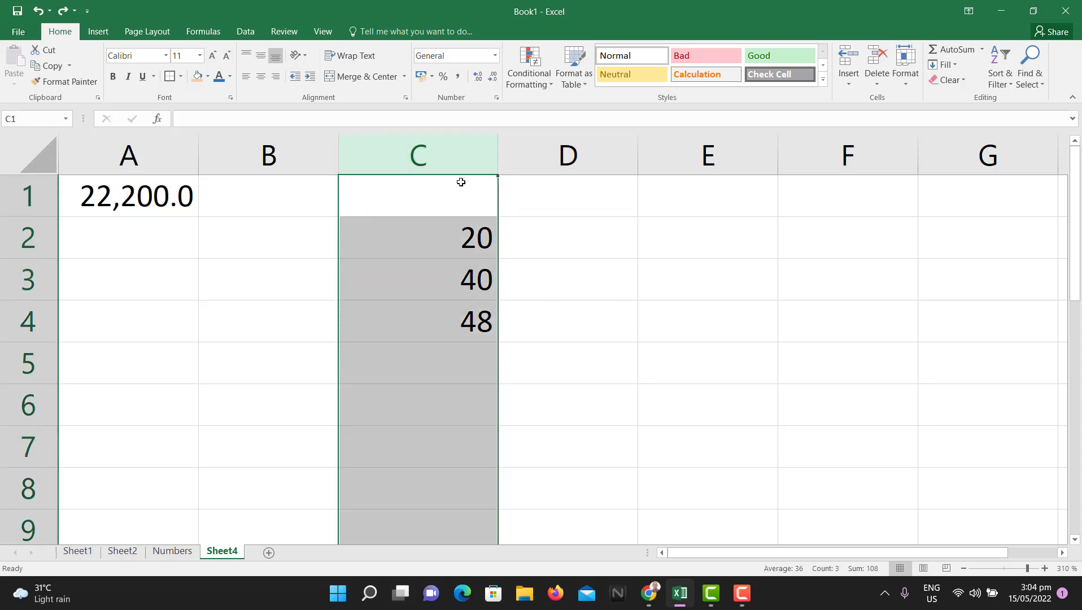
pyautogui.click(496, 97)
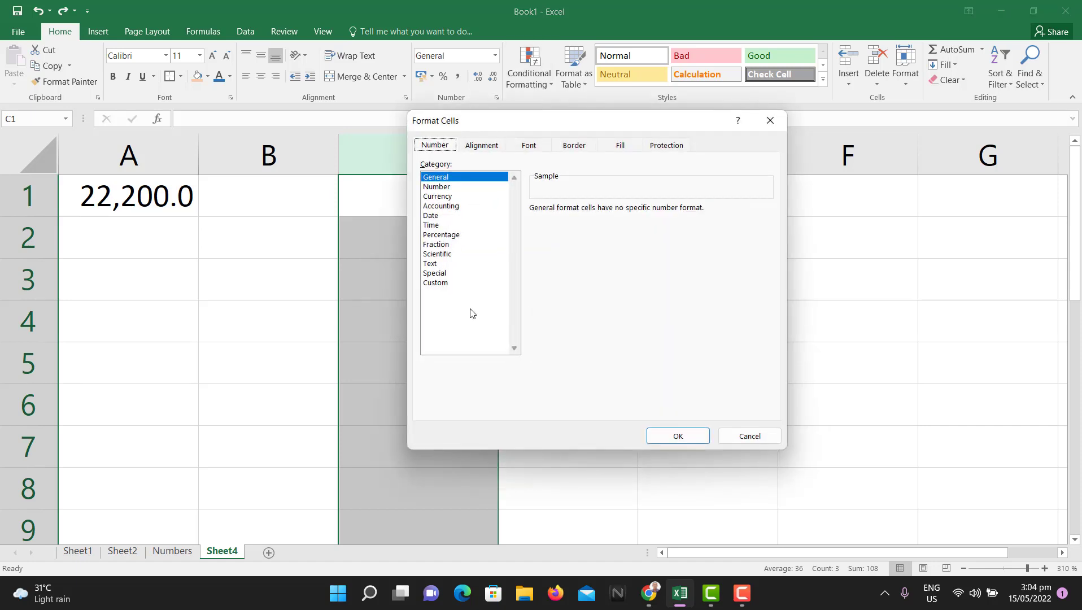
pyautogui.click(444, 196)
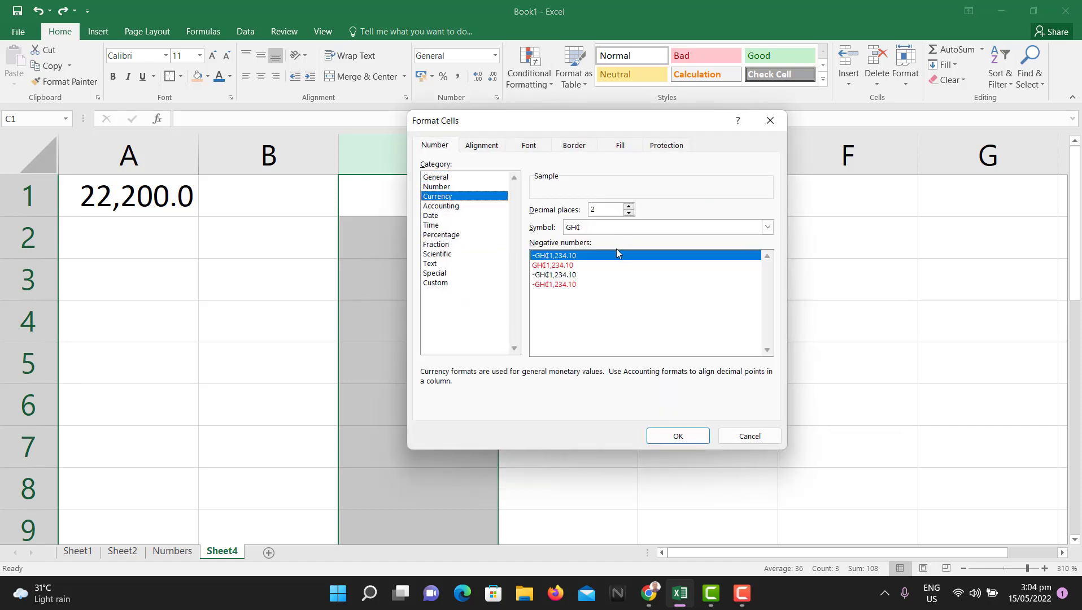
pyautogui.click(677, 438)
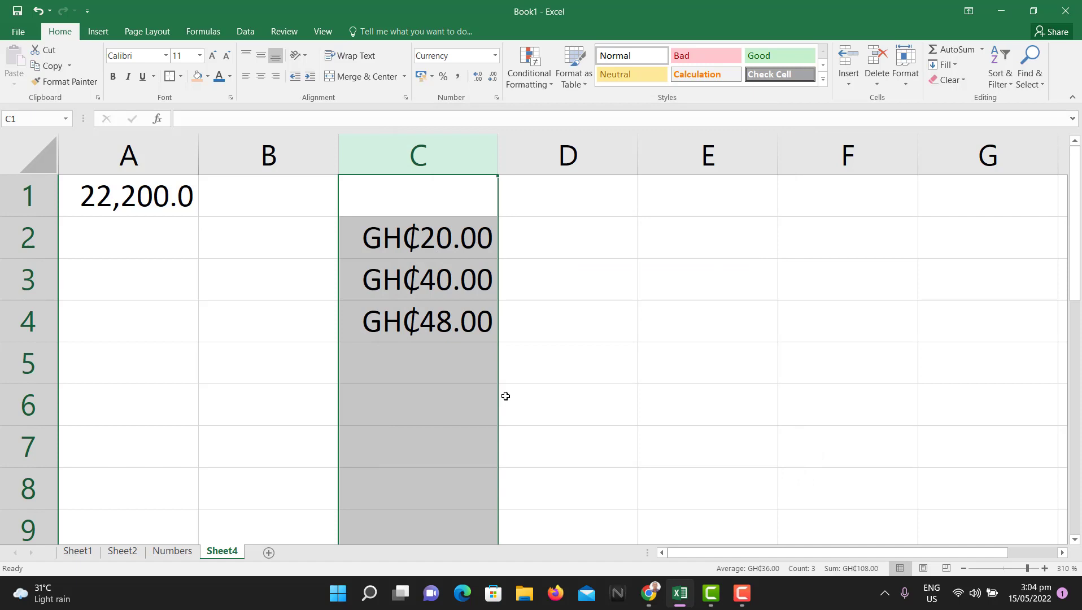
# Step: Enter 21520 in C5, 78 in C6 and 45 in C7, then switch to the Numbers sheet
pyautogui.click(454, 377)
pyautogui.write('21520')
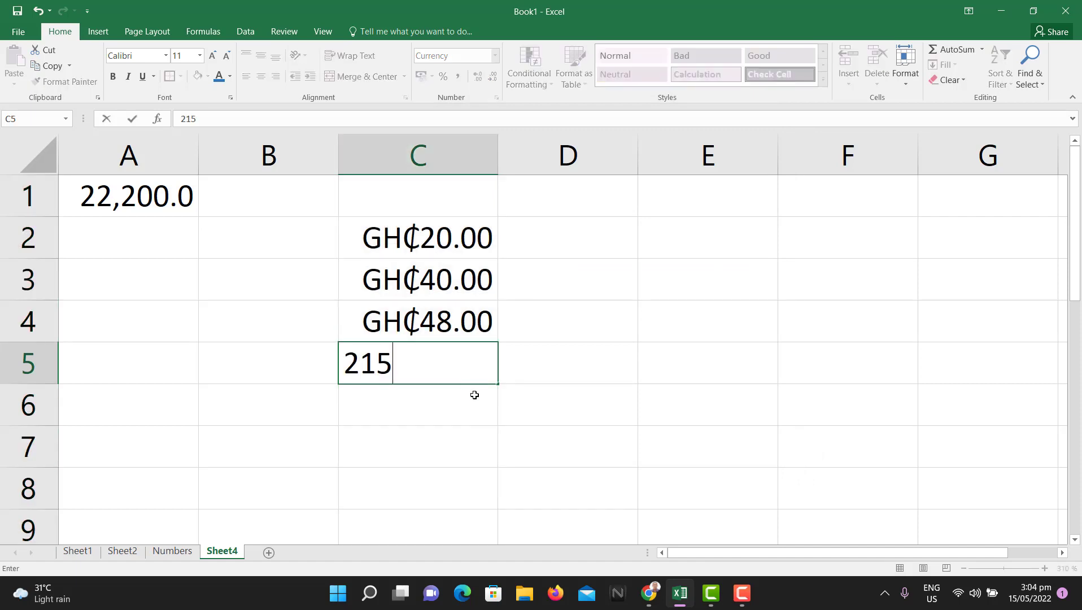
pyautogui.press('Return')
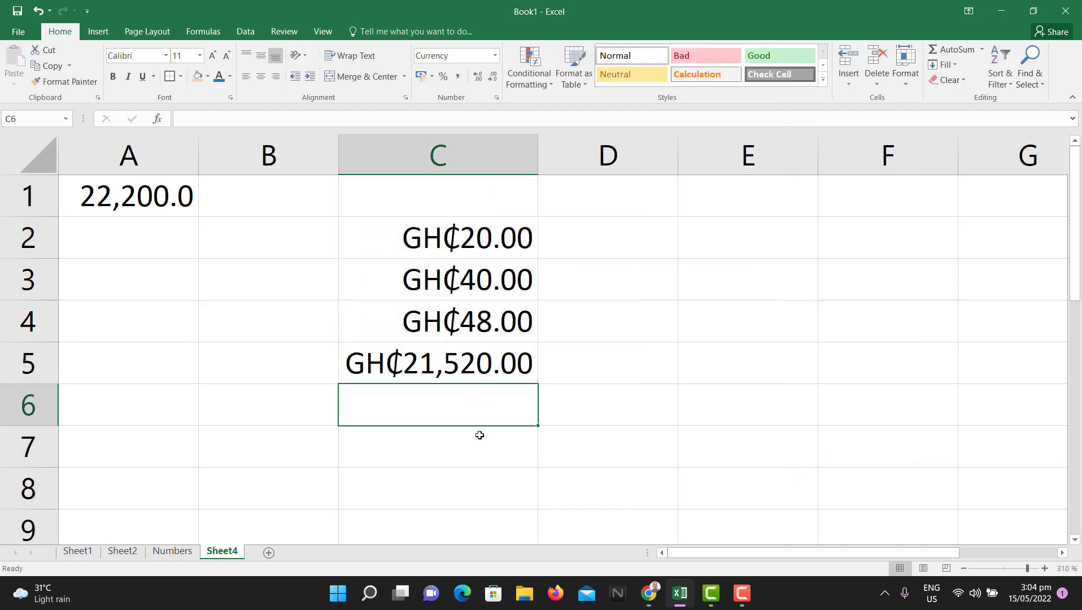
pyautogui.click(483, 436)
pyautogui.write('45')
pyautogui.press('Return')
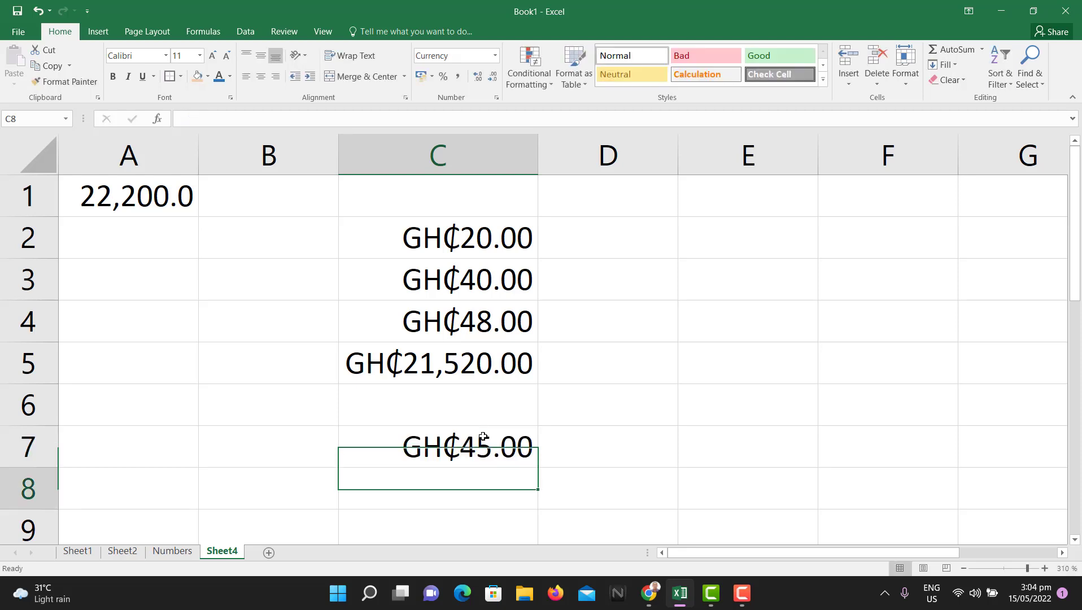
pyautogui.click(507, 398)
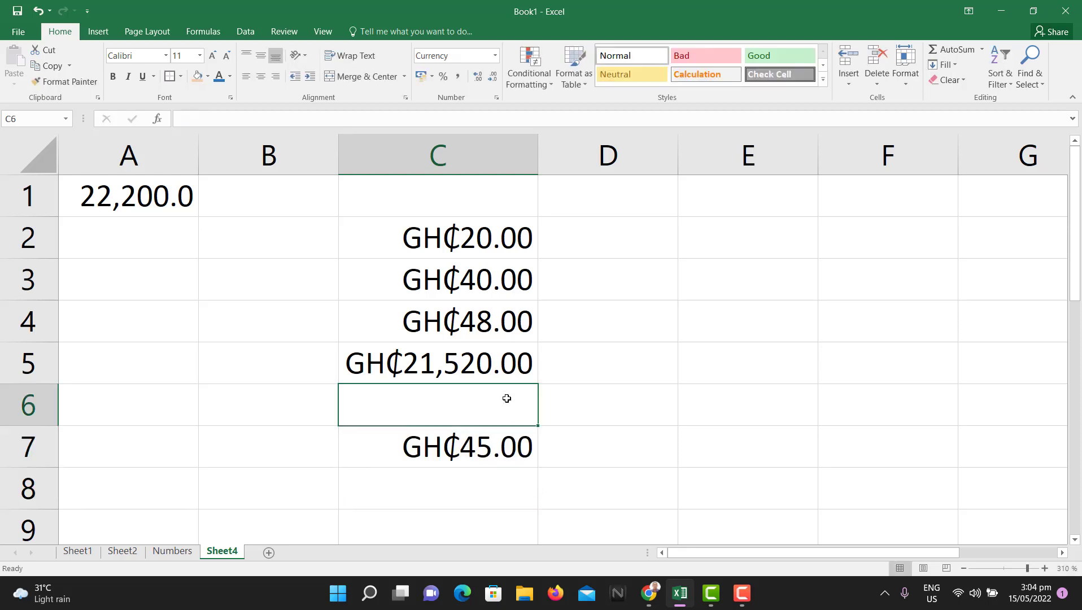
pyautogui.write('78')
pyautogui.click(621, 410)
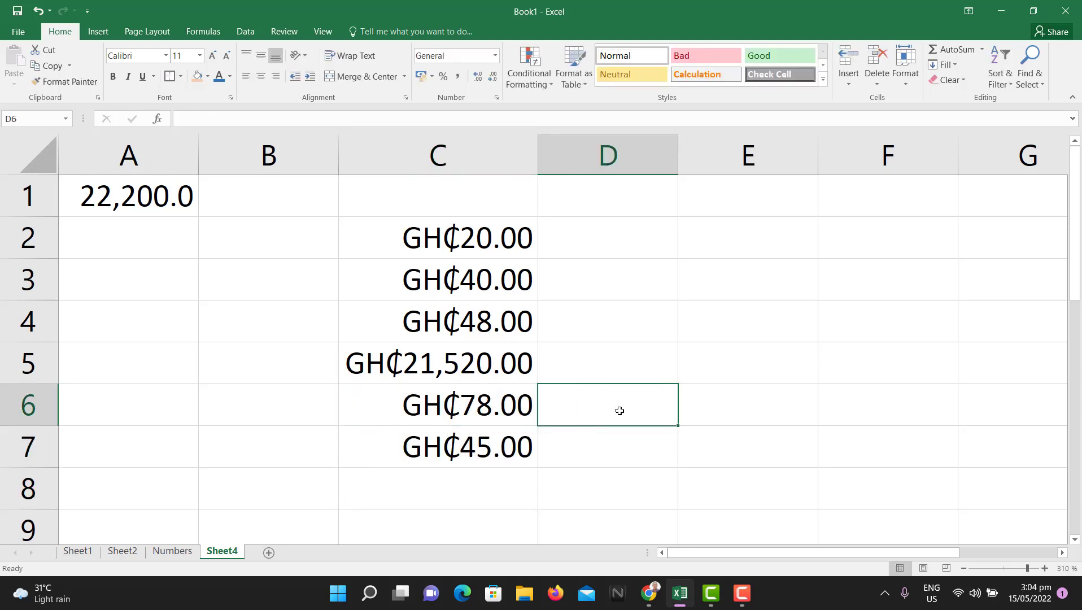
pyautogui.click(172, 550)
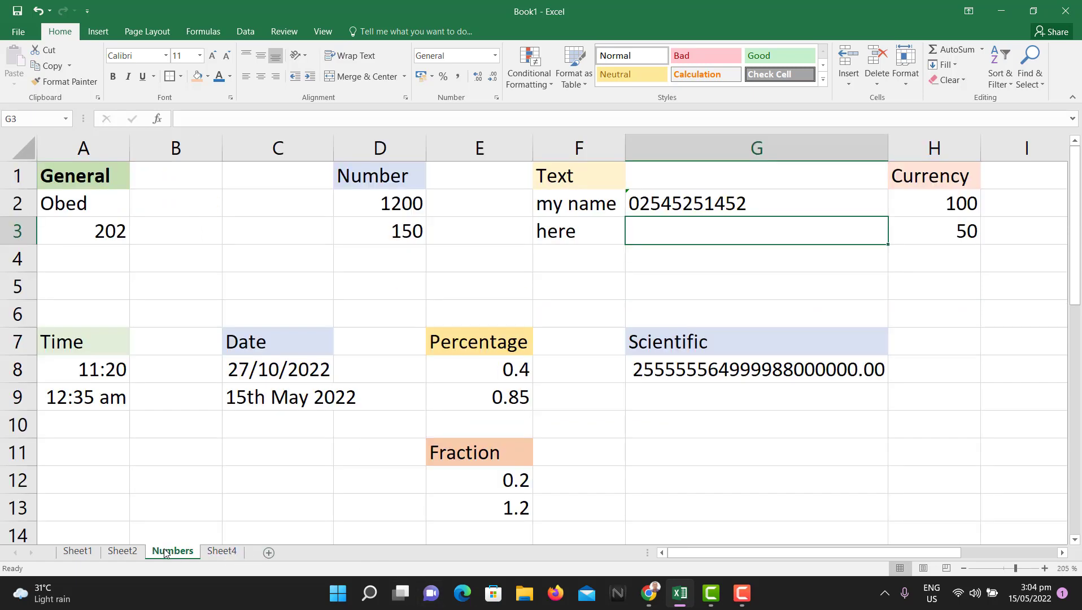
# Step: Return to Sheet4 and enter the time 12:50 in cell E2
pyautogui.click(100, 350)
pyautogui.click(226, 552)
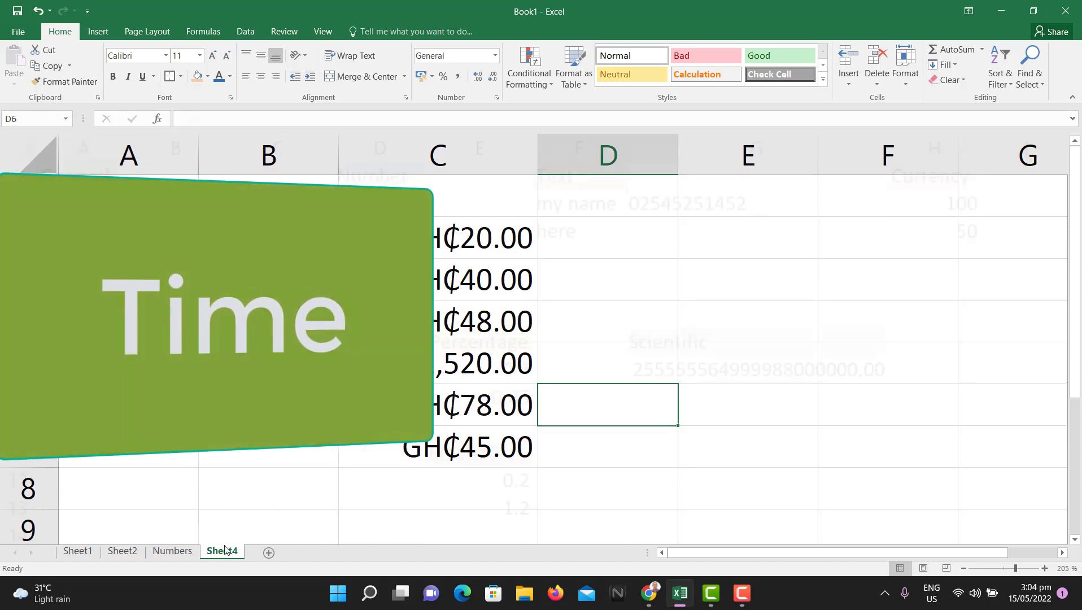
pyautogui.click(767, 235)
pyautogui.write('1')
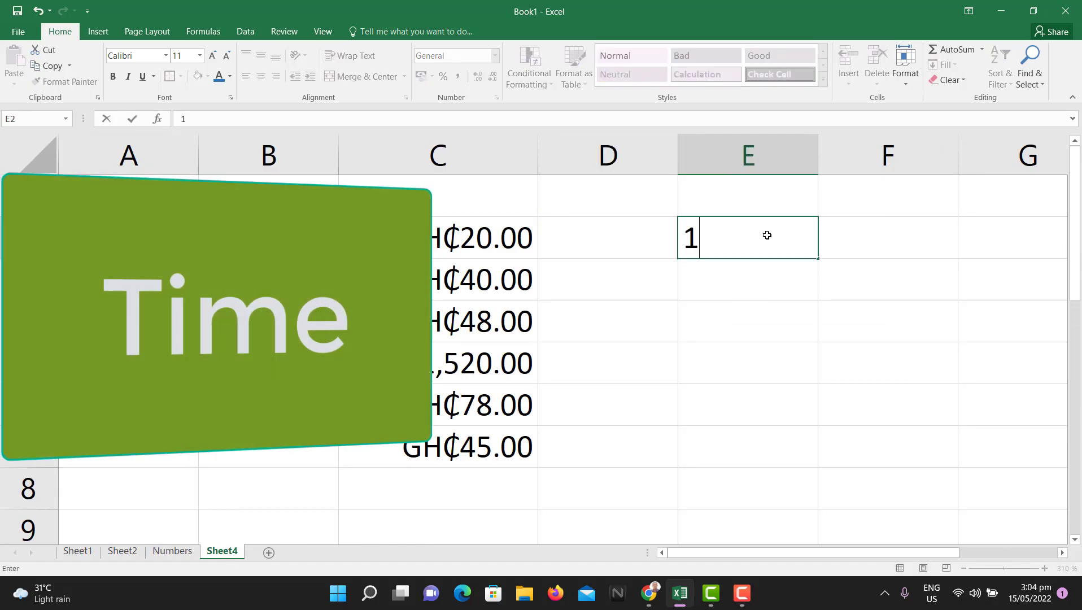
pyautogui.write('2:50')
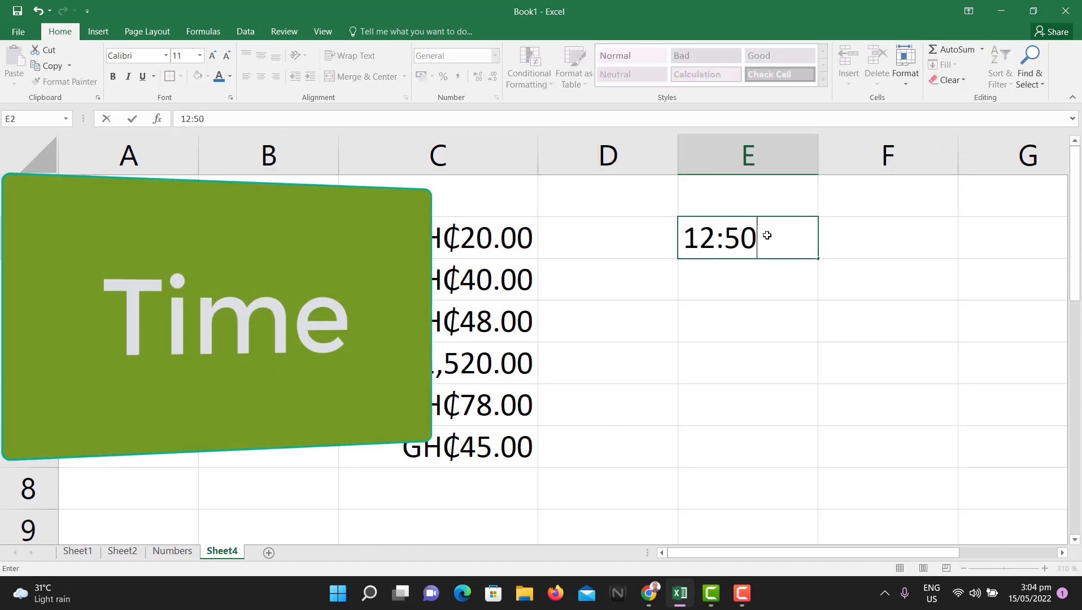
pyautogui.press('Return')
pyautogui.click(752, 242)
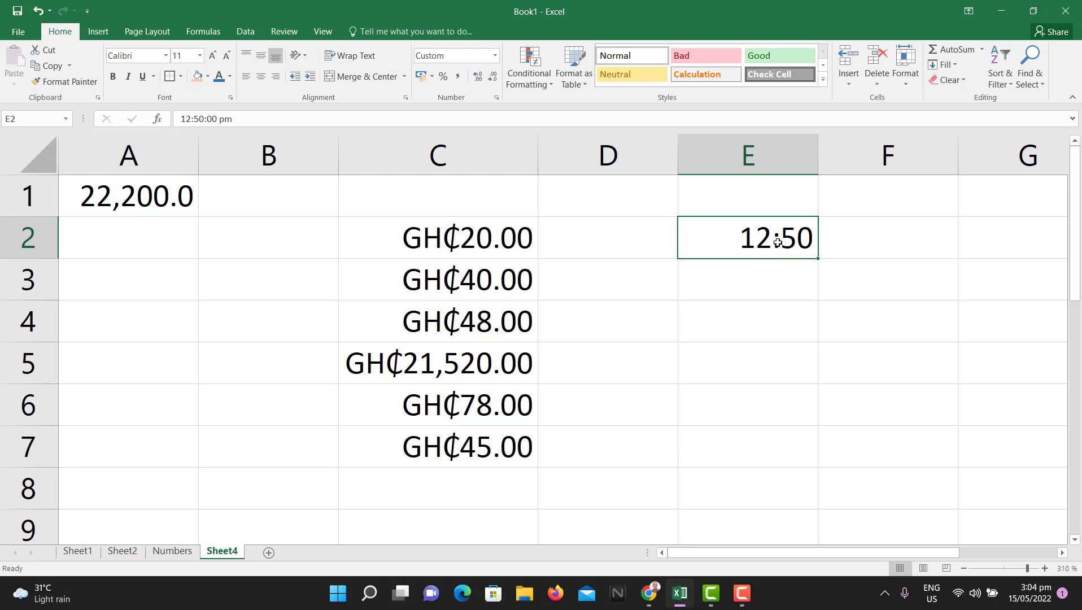
# Step: Give E2 the 1:30:55 PM time format so it displays 12:50:00 PM
pyautogui.click(780, 272)
pyautogui.click(790, 237)
pyautogui.click(496, 99)
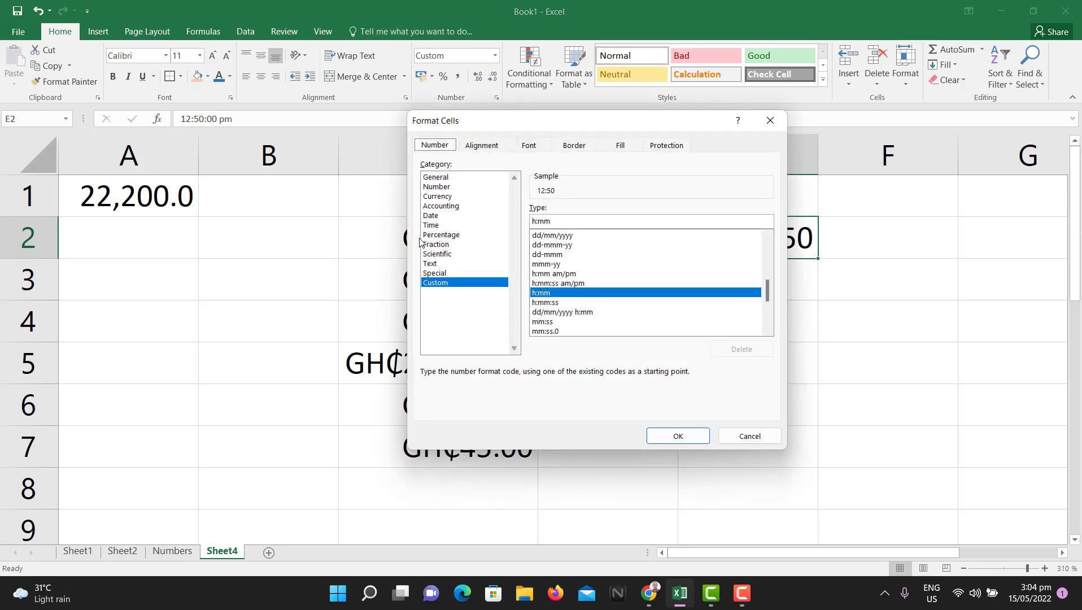
pyautogui.click(432, 225)
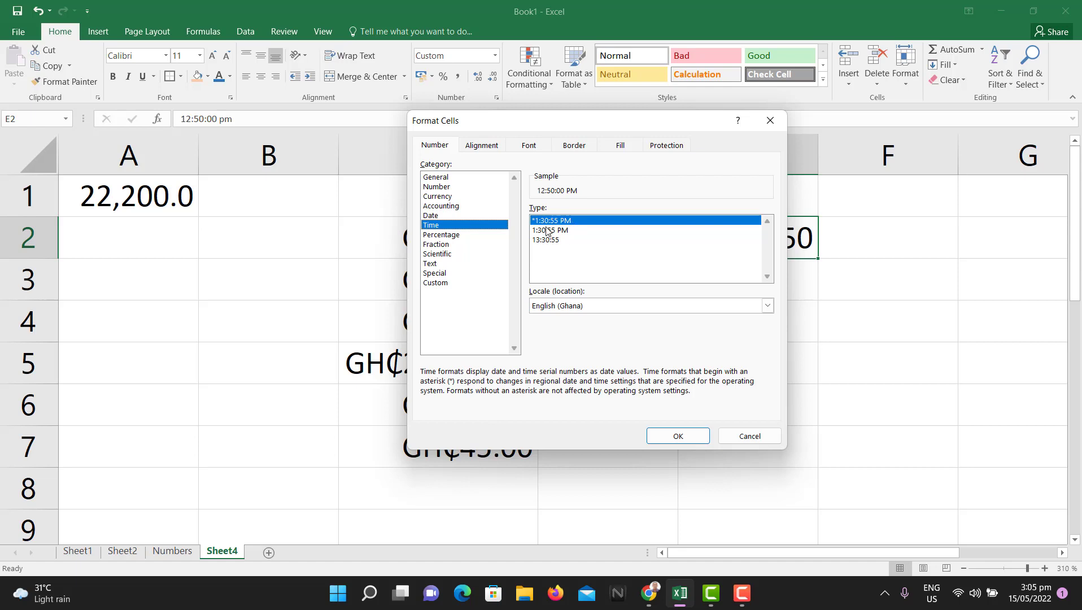
pyautogui.click(565, 230)
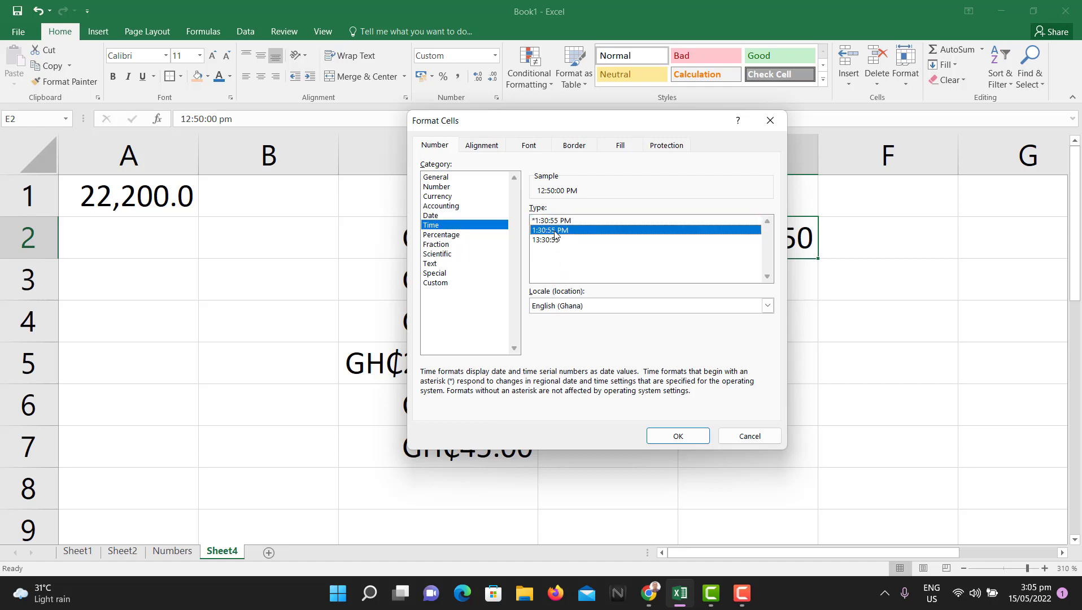
pyautogui.click(559, 241)
pyautogui.click(569, 230)
pyautogui.click(562, 241)
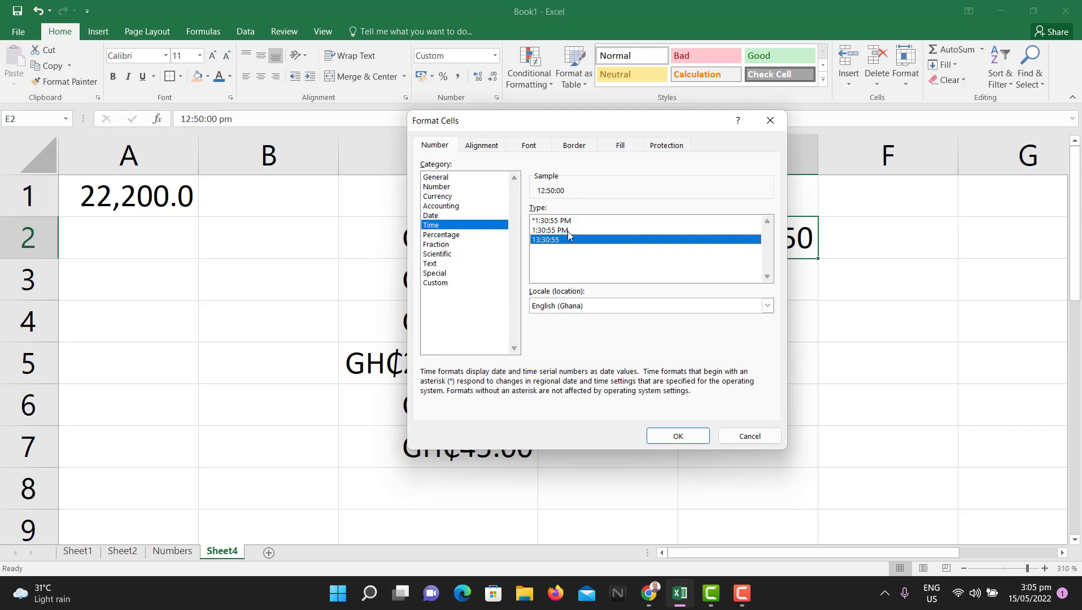
pyautogui.click(569, 231)
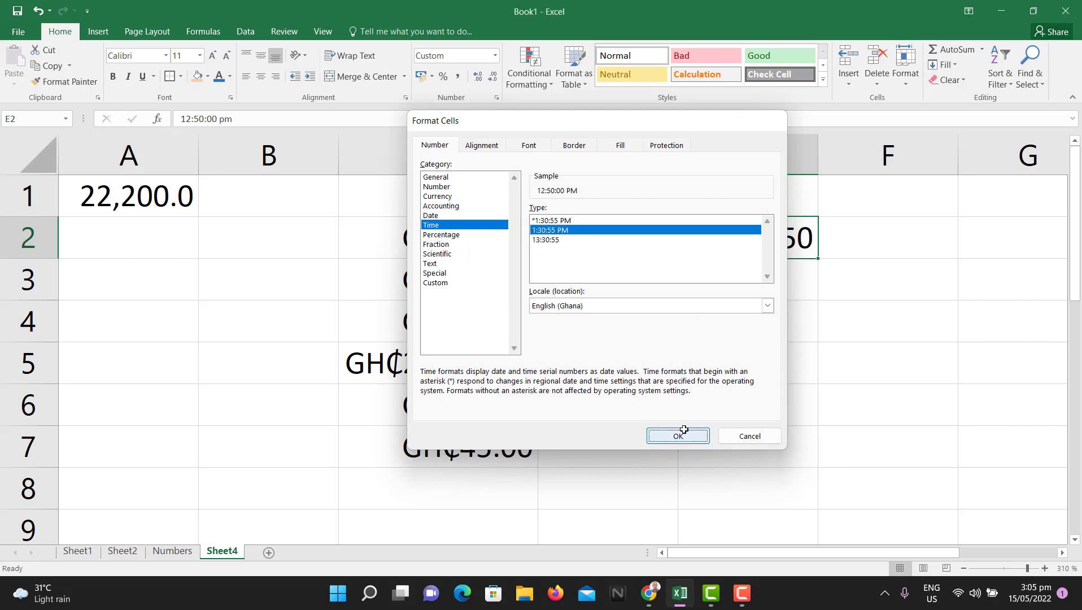
pyautogui.click(683, 435)
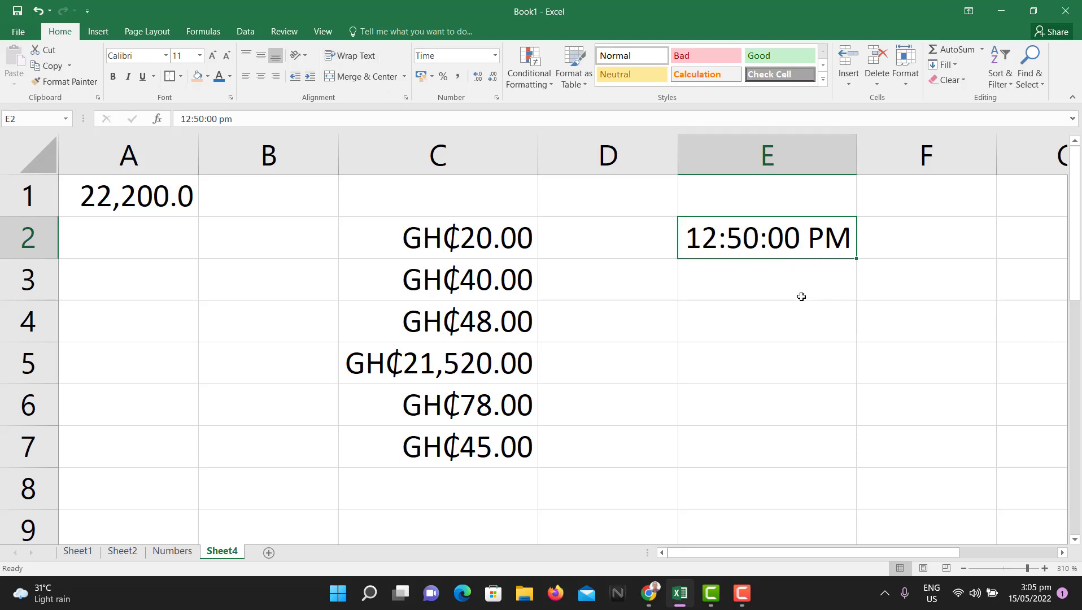
pyautogui.click(785, 290)
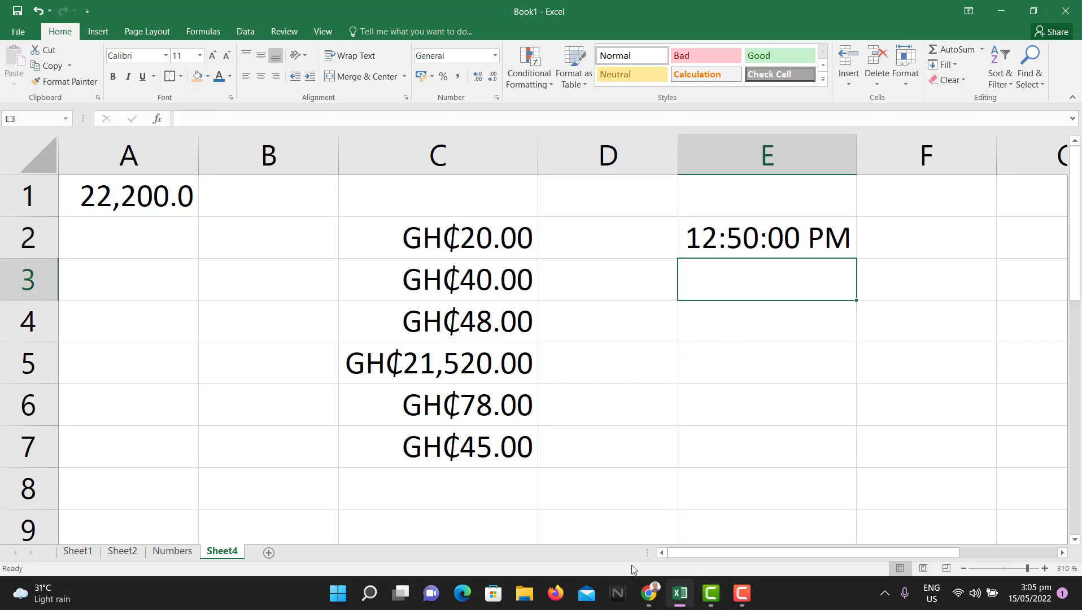
pyautogui.click(169, 554)
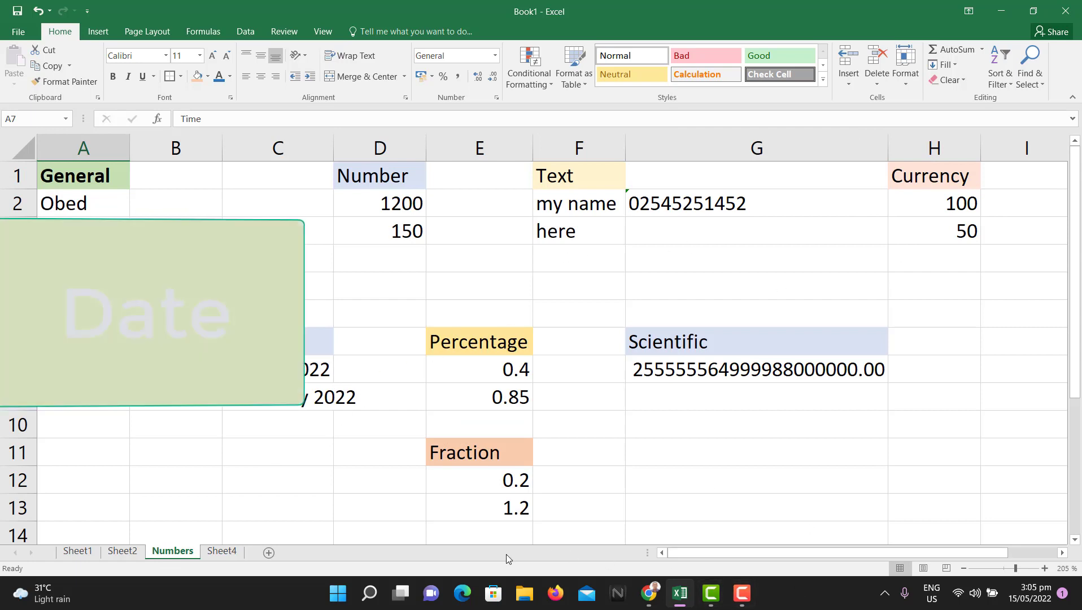
pyautogui.click(222, 552)
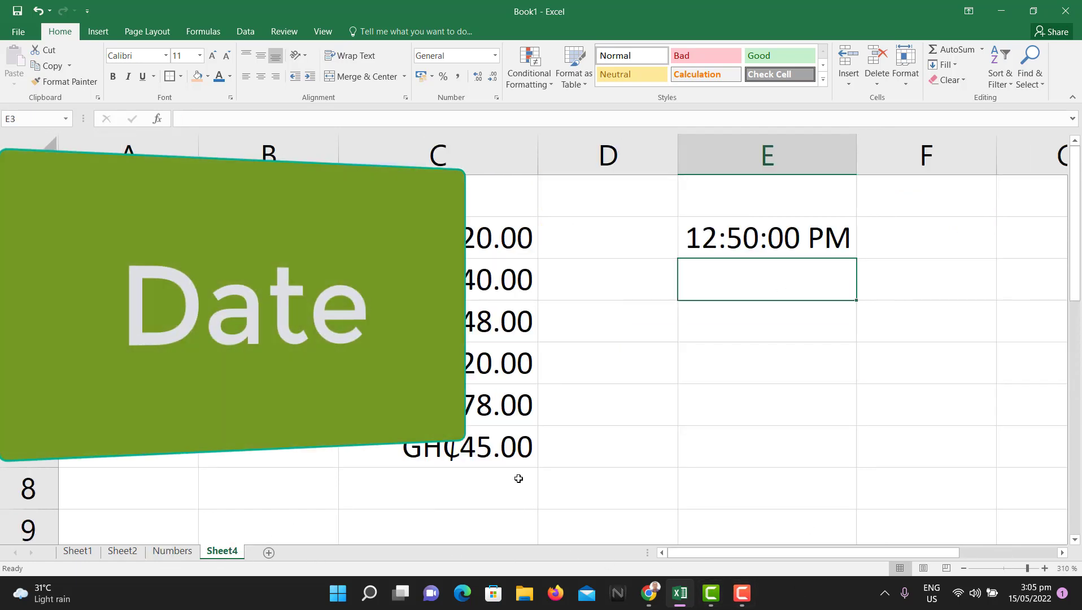
pyautogui.click(800, 369)
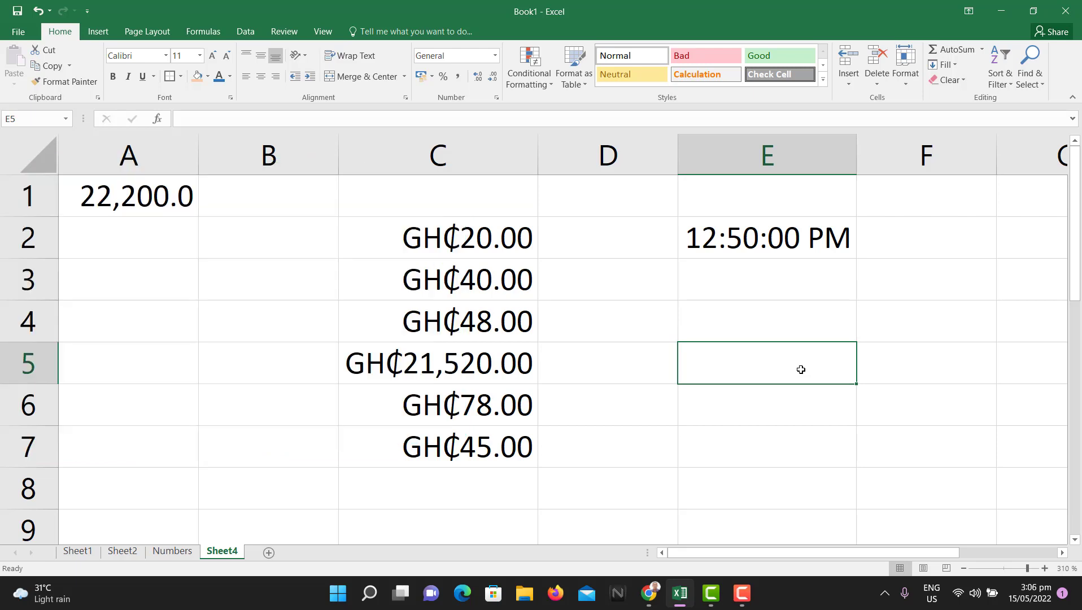
pyautogui.write('15')
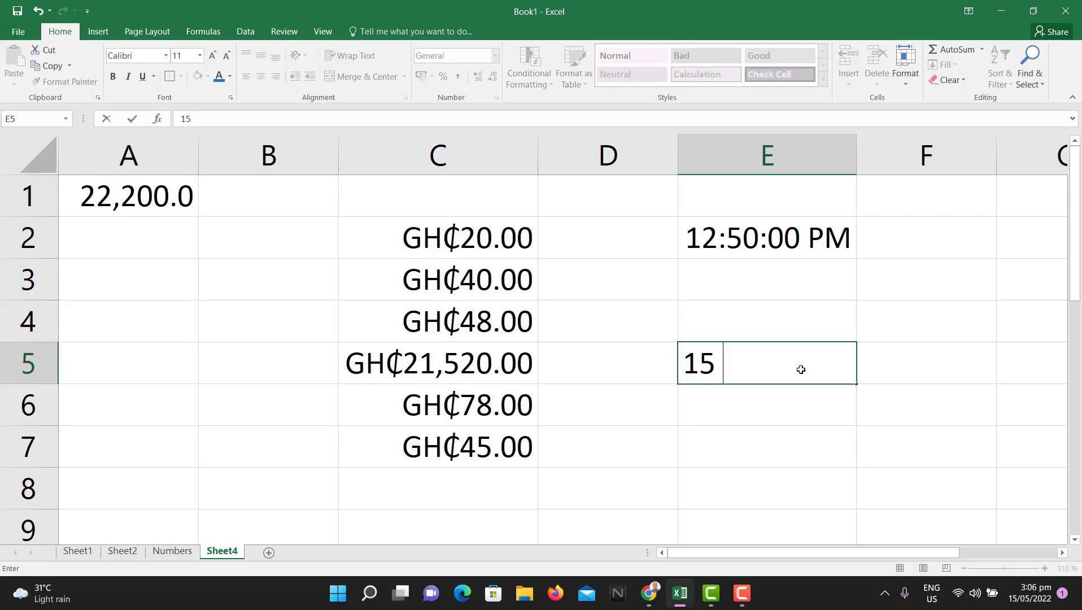
pyautogui.write(' May 20')
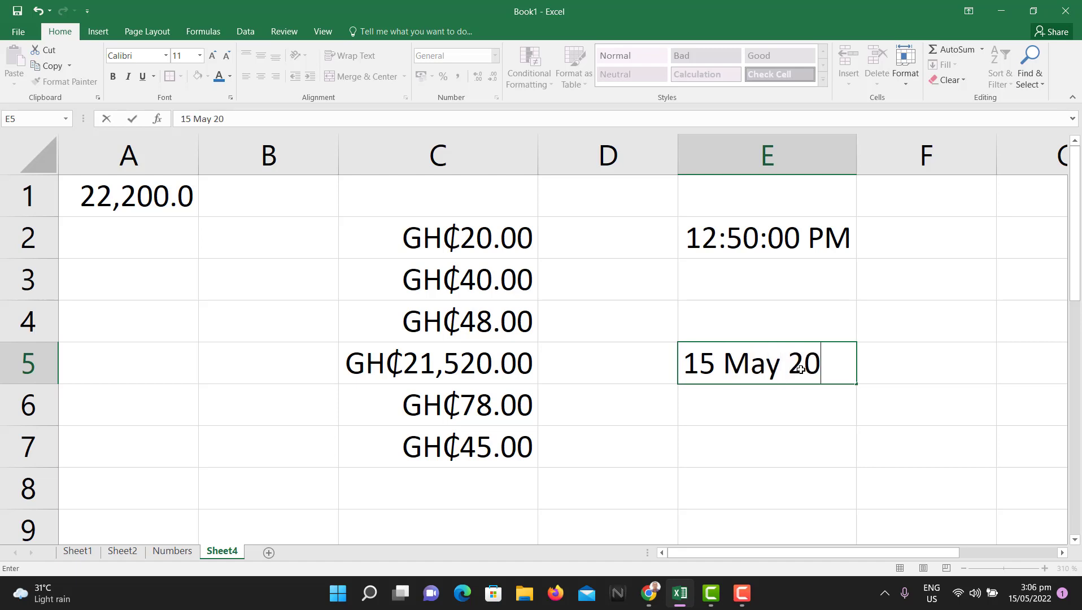
pyautogui.write('22')
# Step: Enter 15 May 2022 in E5 and inspect the stored date
pyautogui.press('Return')
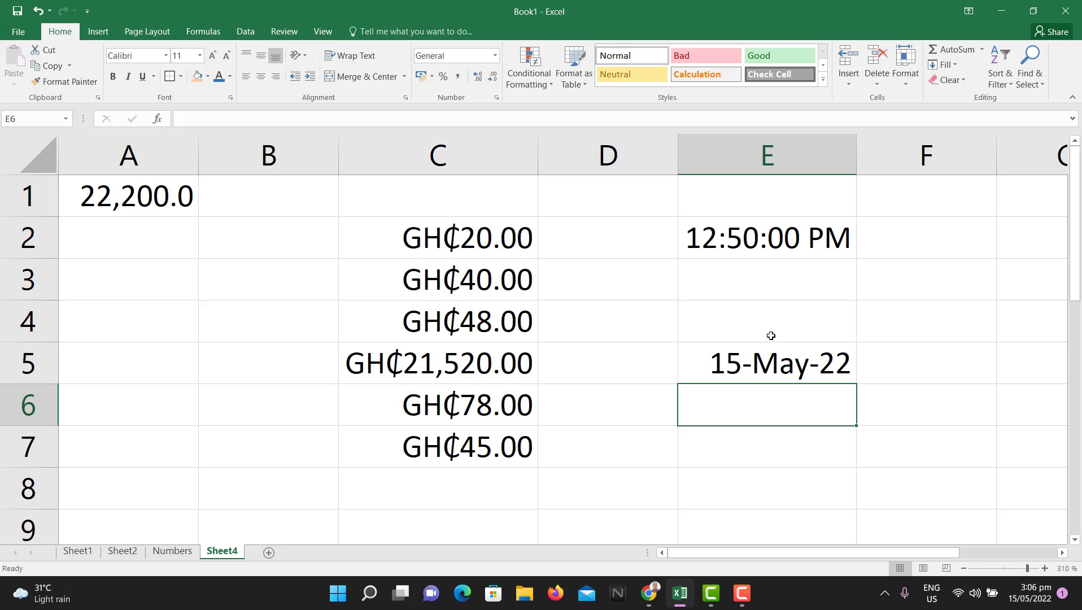
pyautogui.click(813, 369)
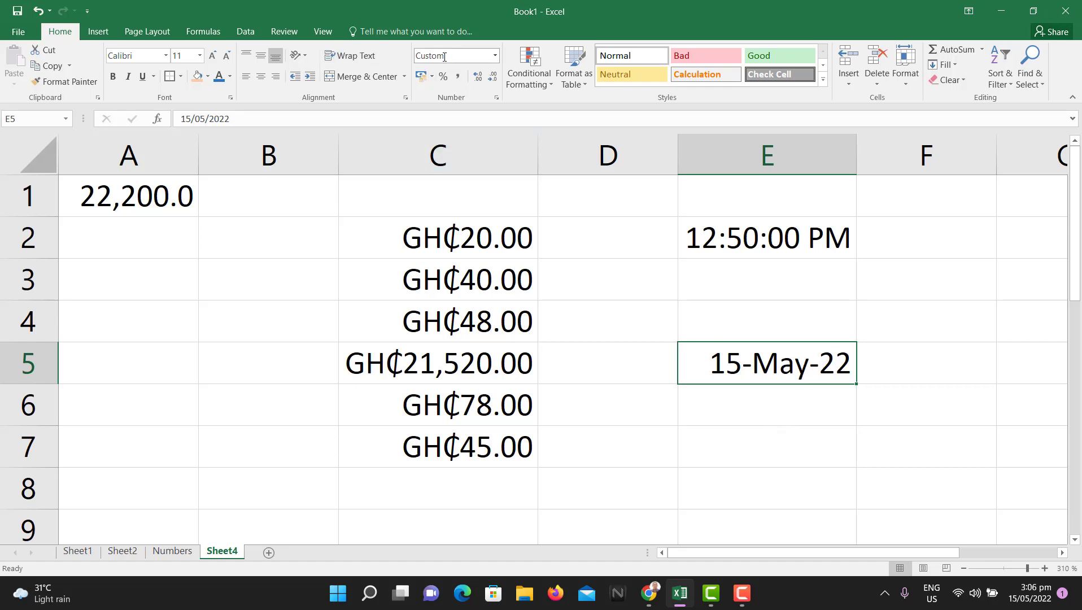
pyautogui.click(251, 124)
pyautogui.moveTo(252, 123); pyautogui.dragTo(187, 121)
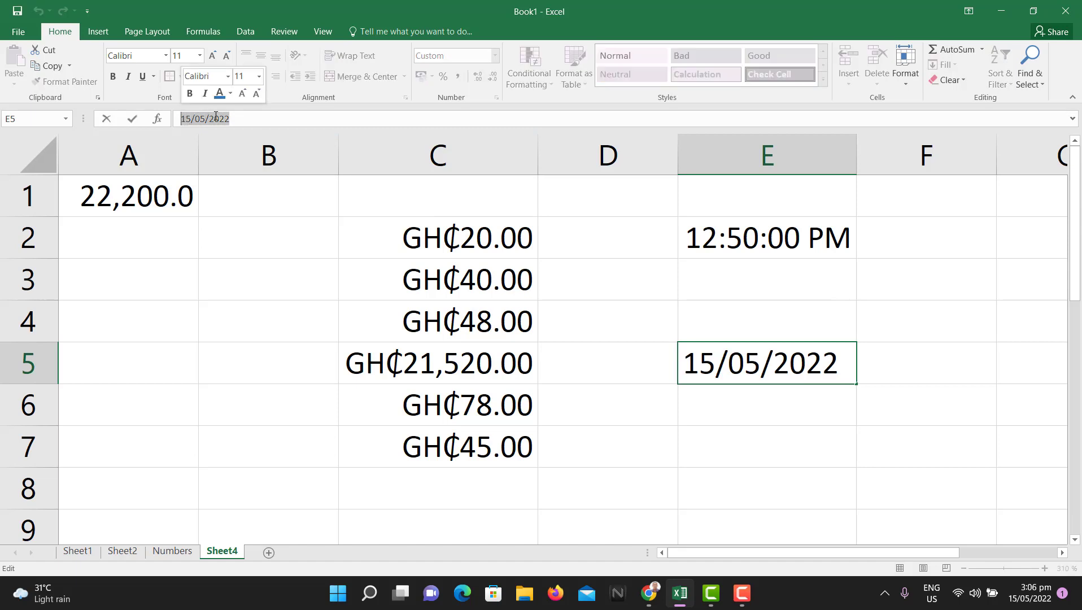
pyautogui.click(726, 278)
pyautogui.click(781, 357)
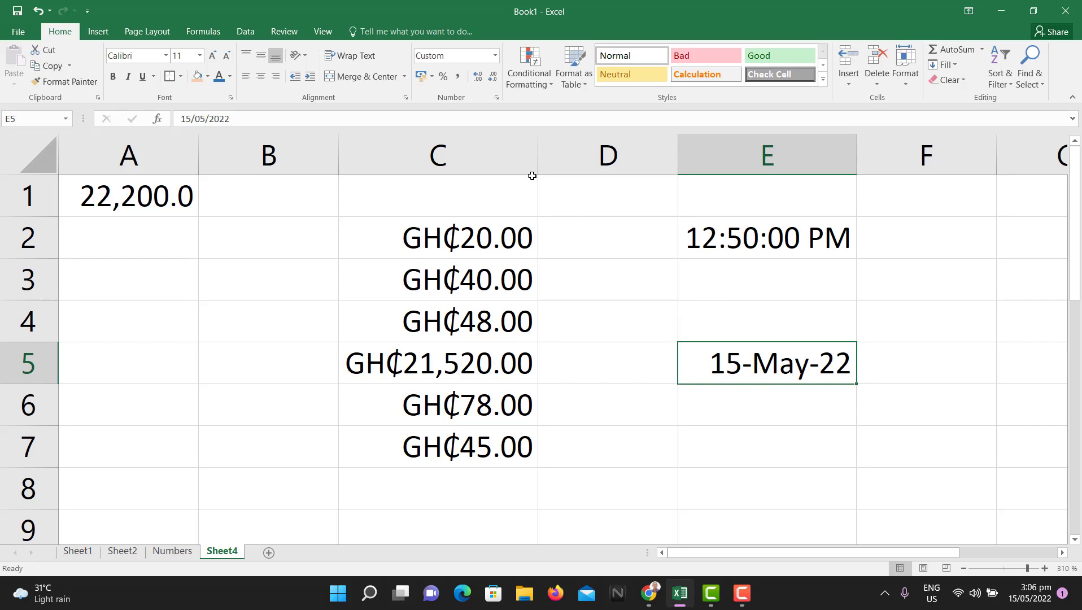
# Step: Apply the long weekday date format to E5 so it reads Sunday, 15 May 2022
pyautogui.click(496, 99)
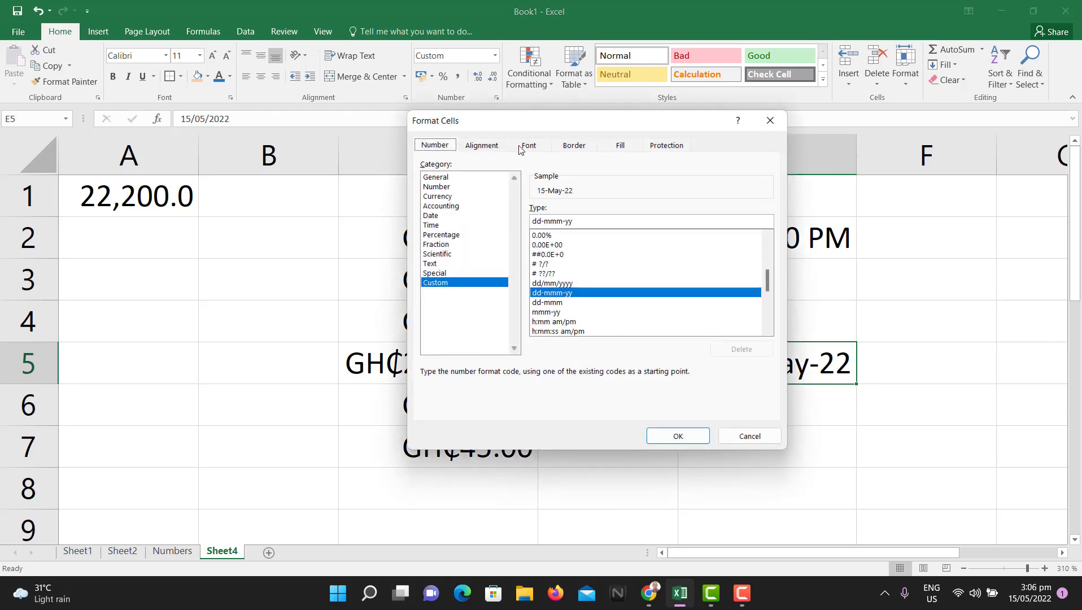
pyautogui.click(433, 215)
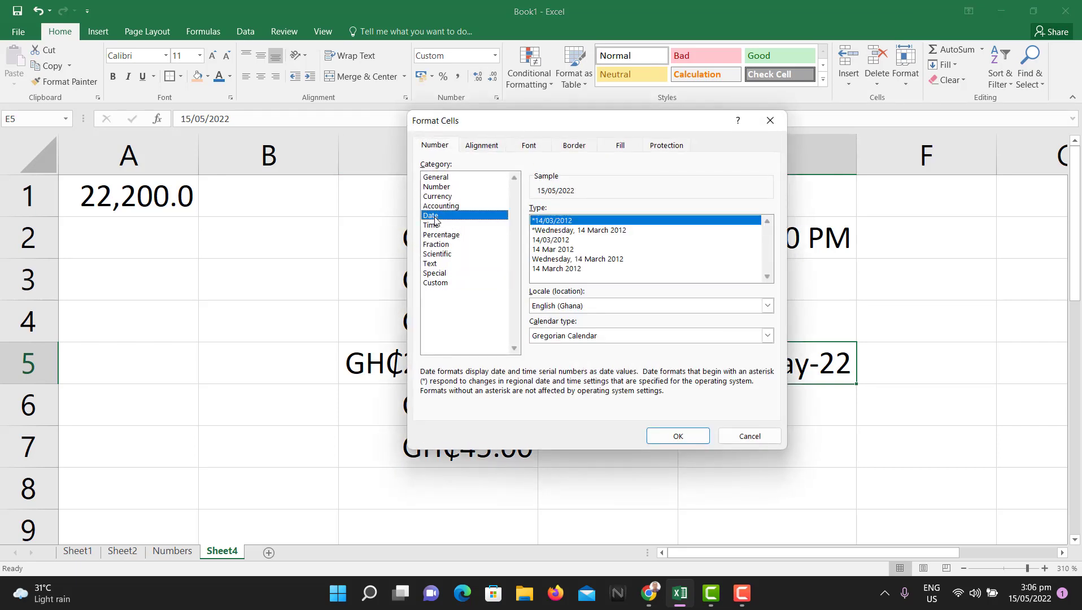
pyautogui.click(587, 230)
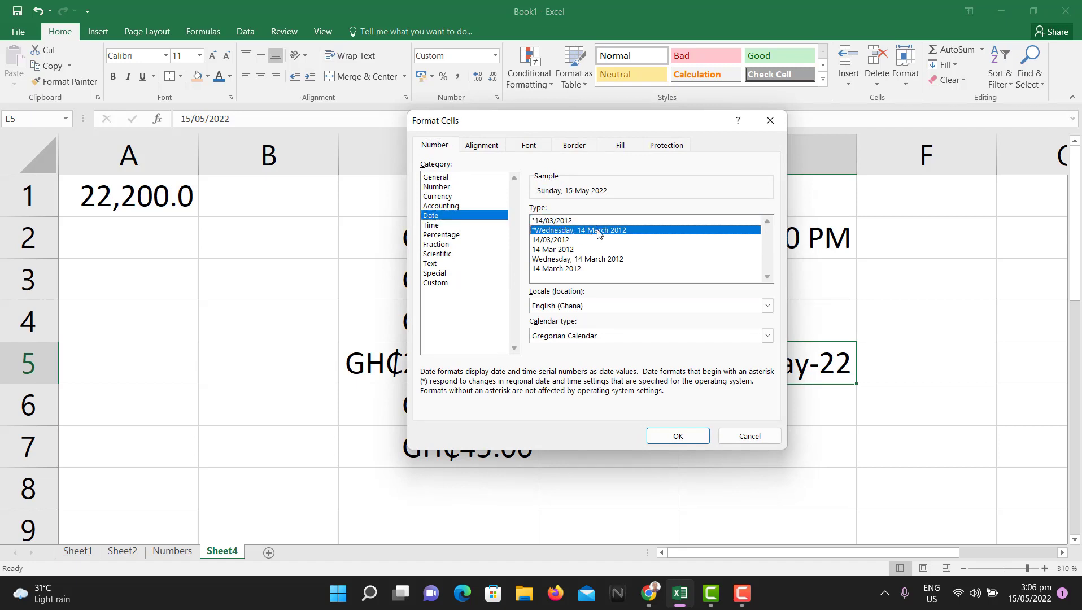
pyautogui.click(690, 439)
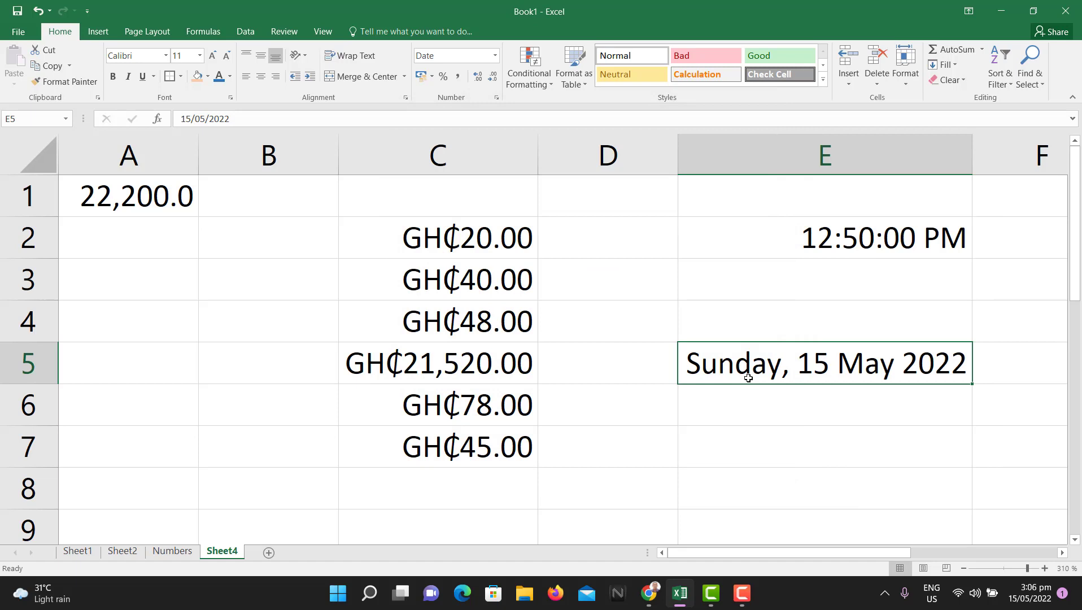
pyautogui.click(822, 420)
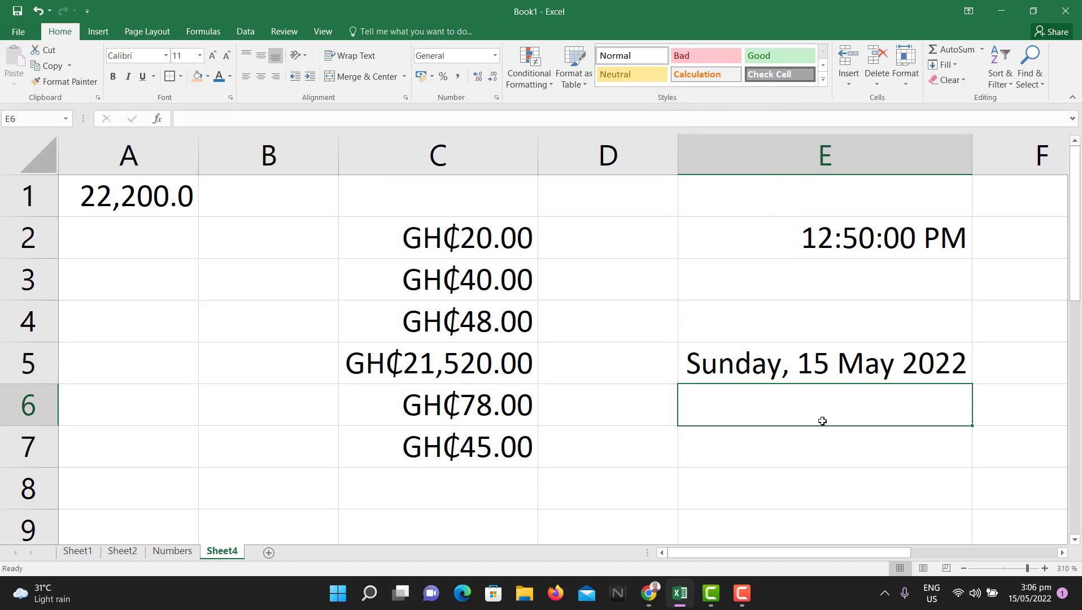
# Step: Enter 20 10 2022 in E6 and apply a Date format to it
pyautogui.write('20')
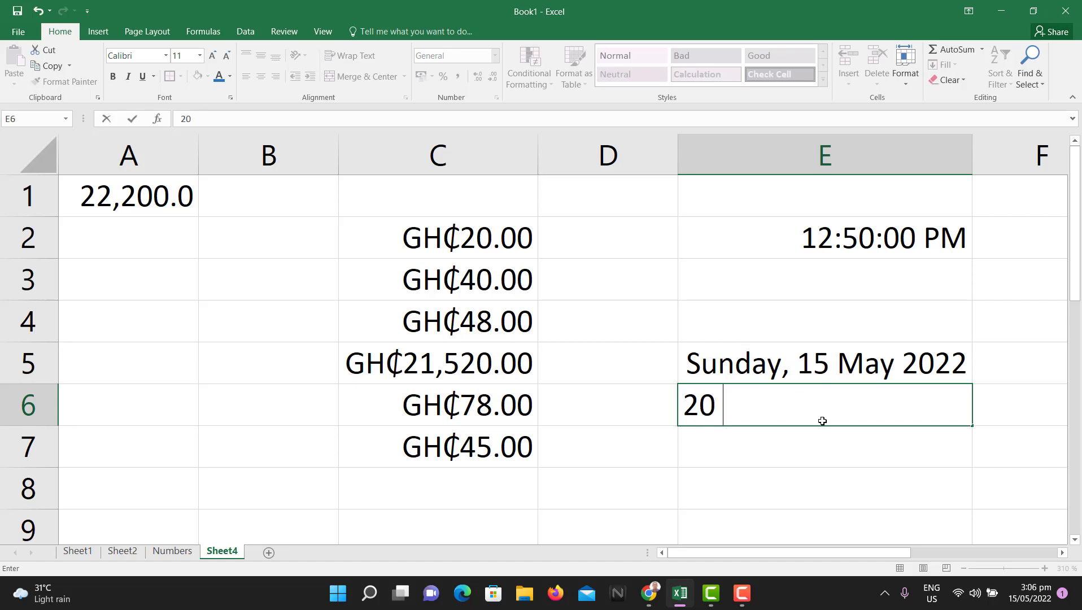
pyautogui.write(' 10 2022')
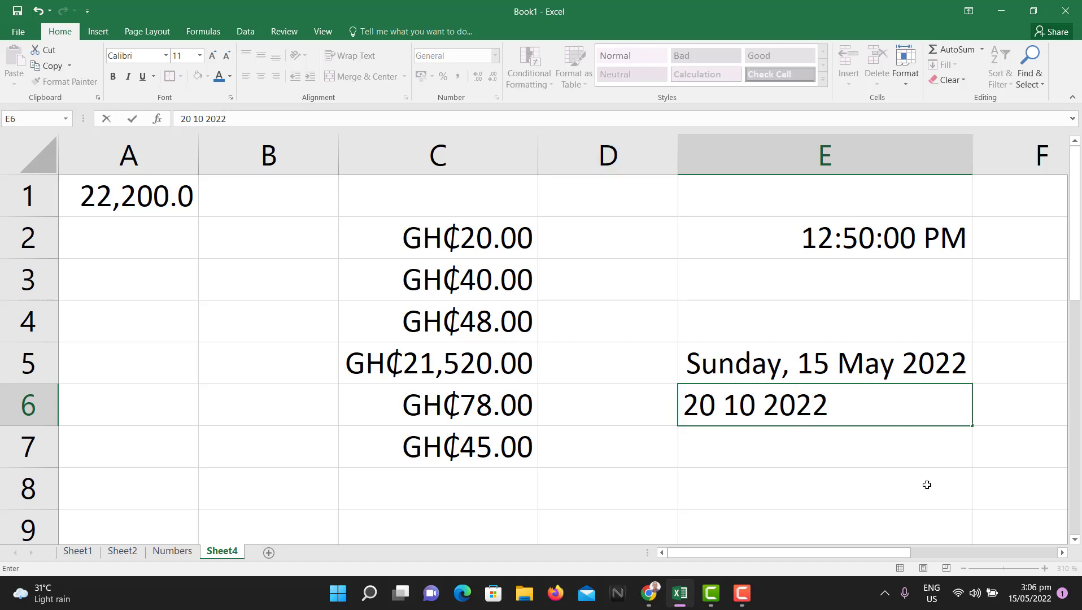
pyautogui.press('Return')
pyautogui.click(806, 411)
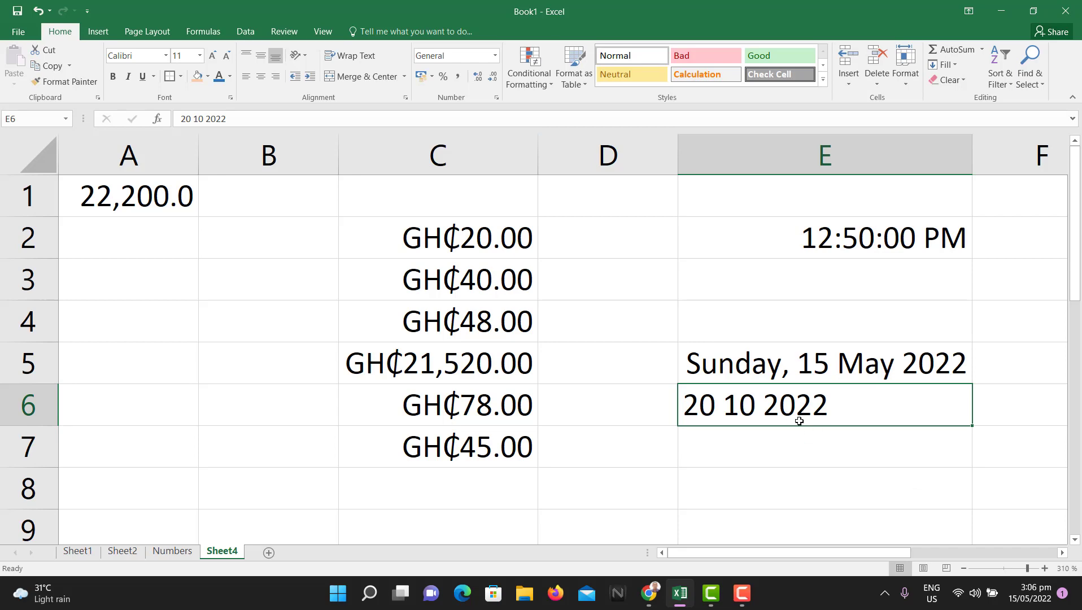
pyautogui.click(496, 97)
pyautogui.click(436, 217)
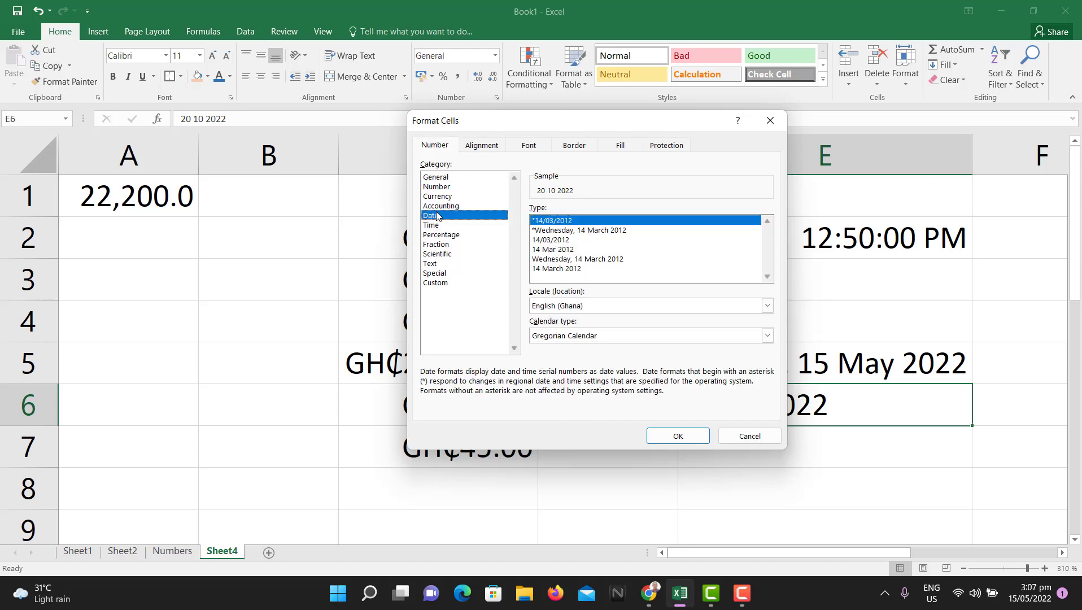
pyautogui.press('Return')
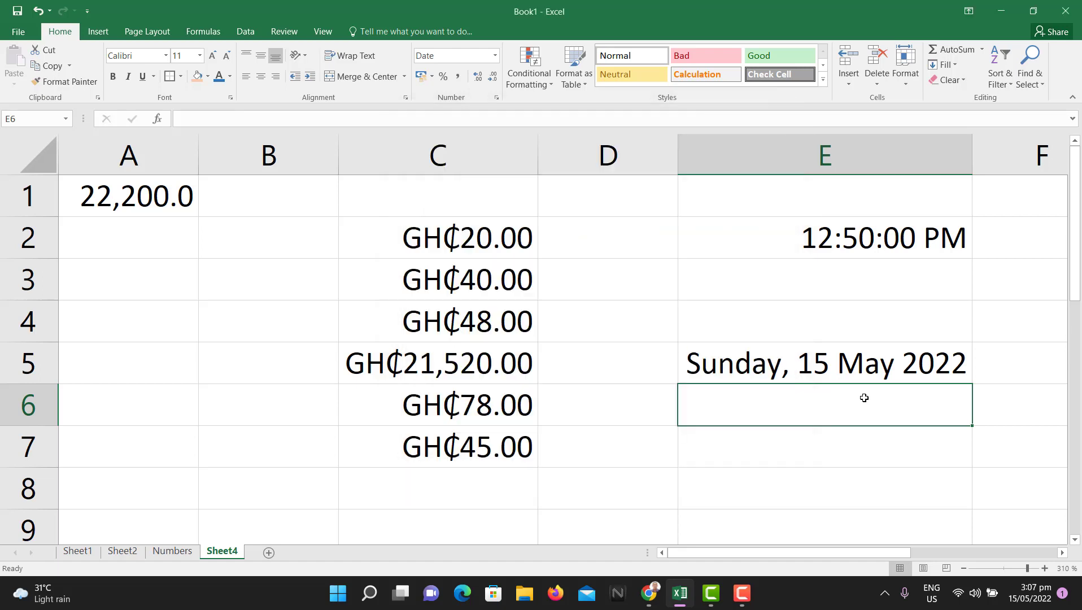
# Step: Re-enter the date in E6 as 20-10-2022, compare it with E5, then clear E6
pyautogui.write('20')
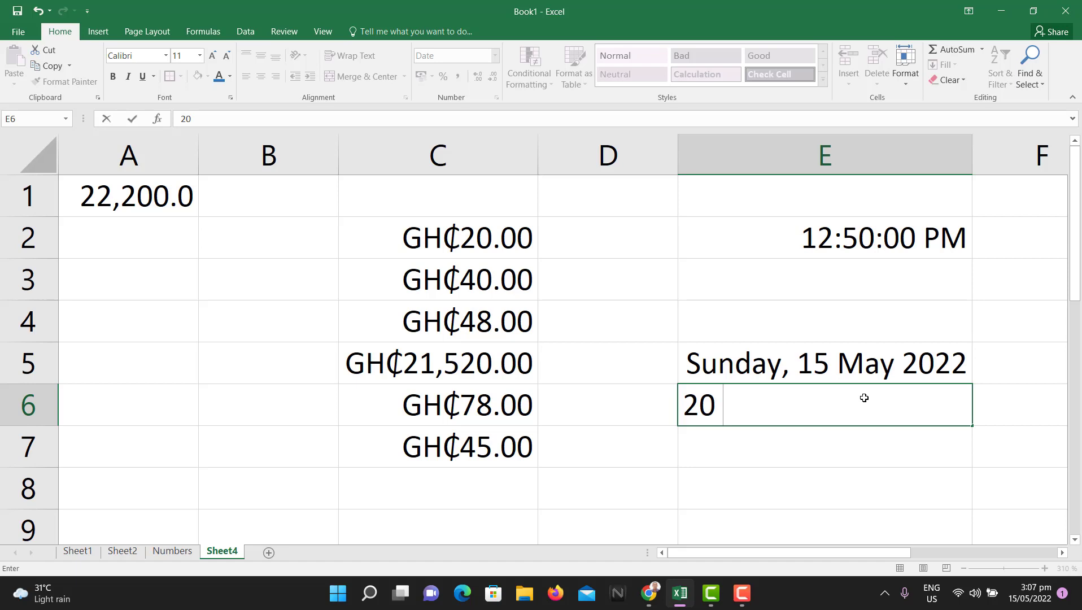
pyautogui.write(' - 10- 2022')
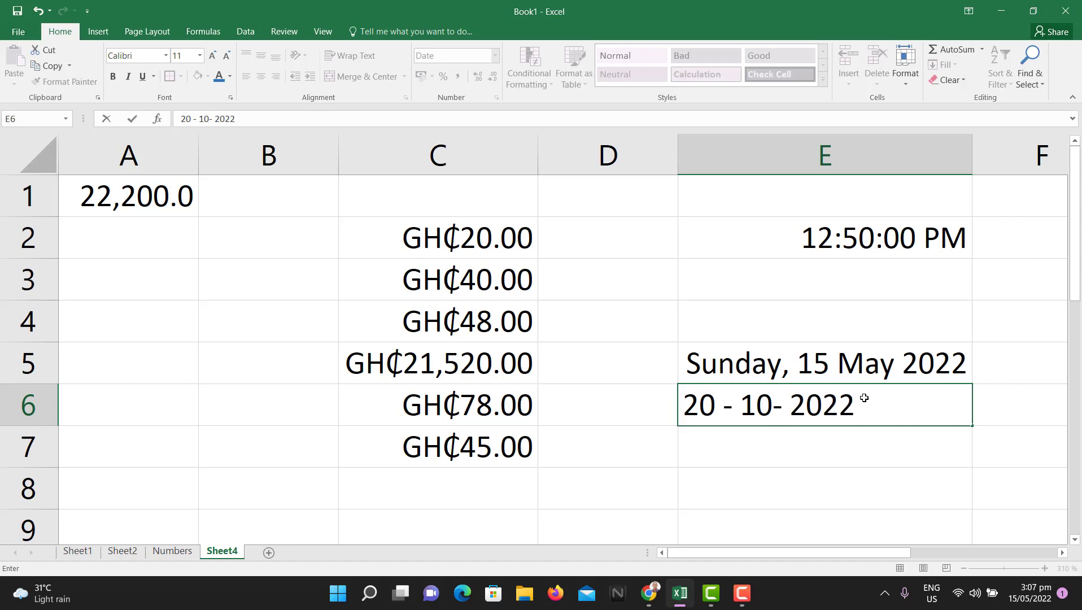
pyautogui.press('Left')
pyautogui.press('Left')
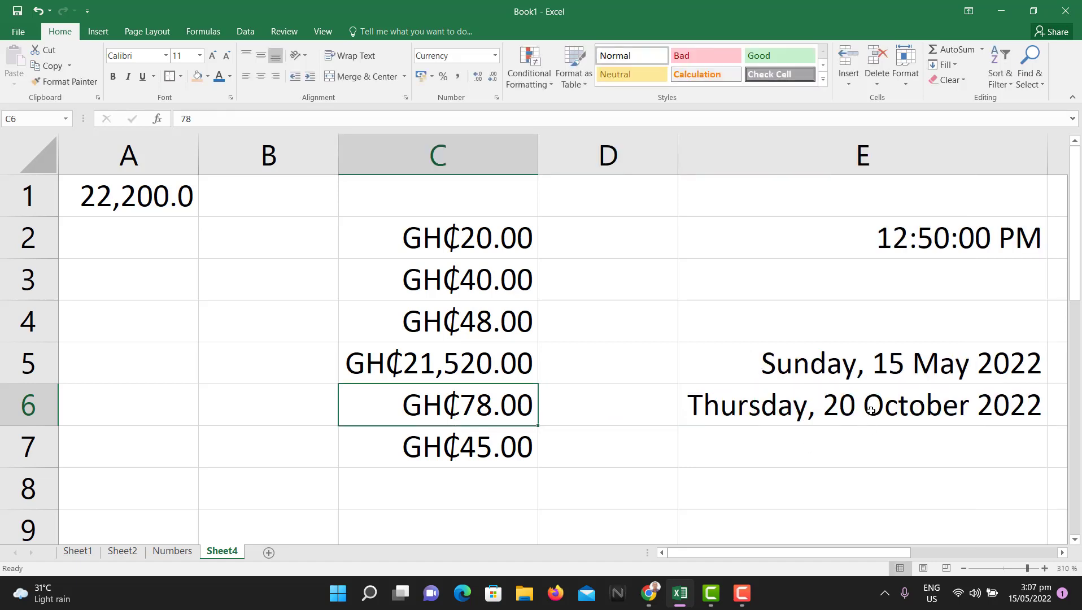
pyautogui.click(870, 410)
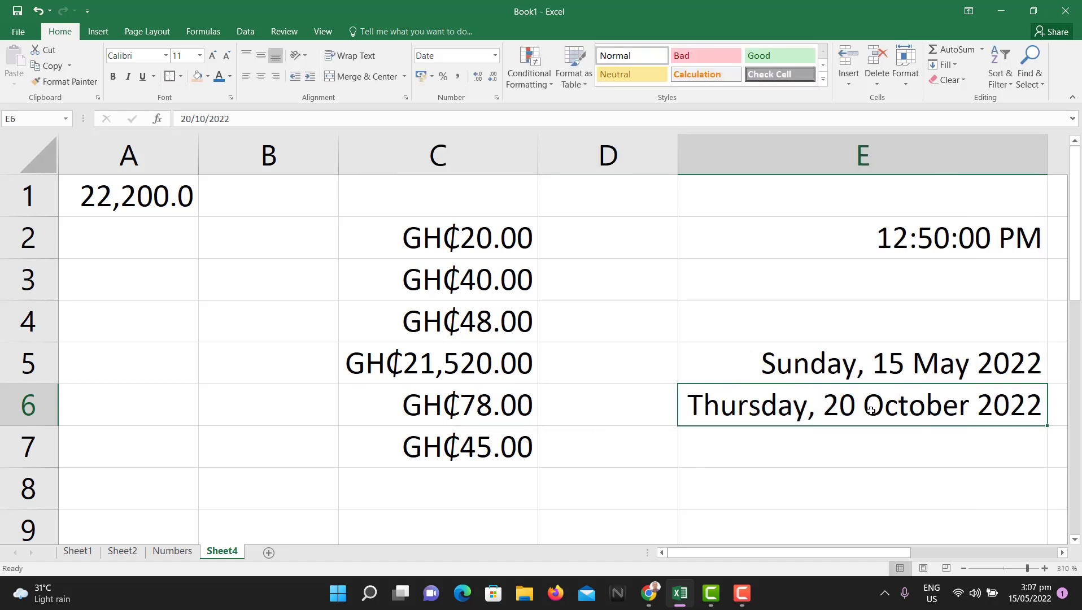
pyautogui.click(709, 379)
pyautogui.click(740, 412)
pyautogui.press('Delete')
# Step: Enter 20-10-2022 in E7 and format it with the '14 March 2012' date style
pyautogui.click(817, 455)
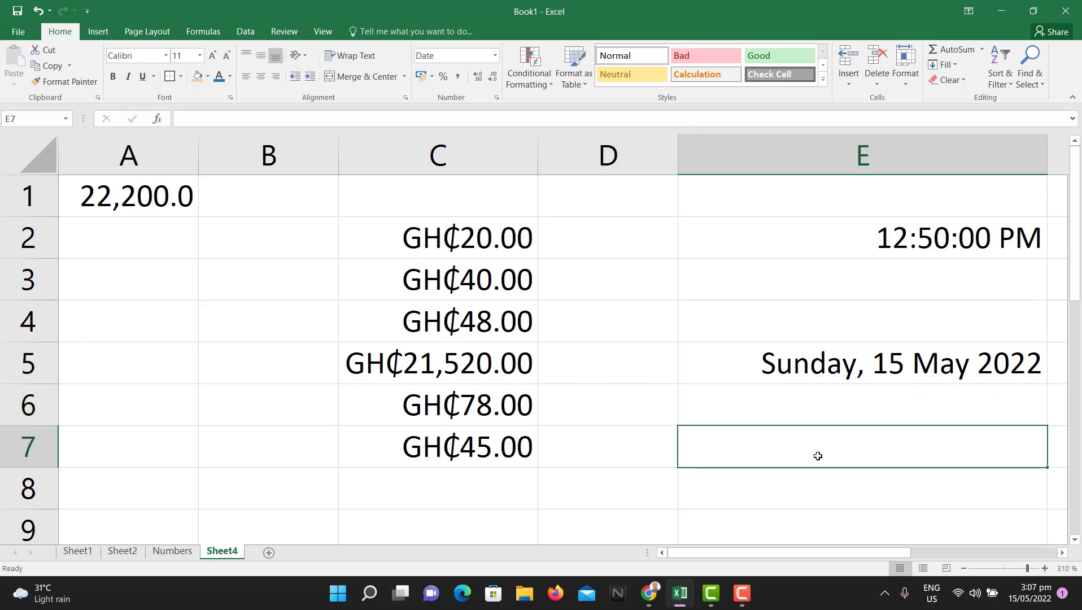
pyautogui.write('20')
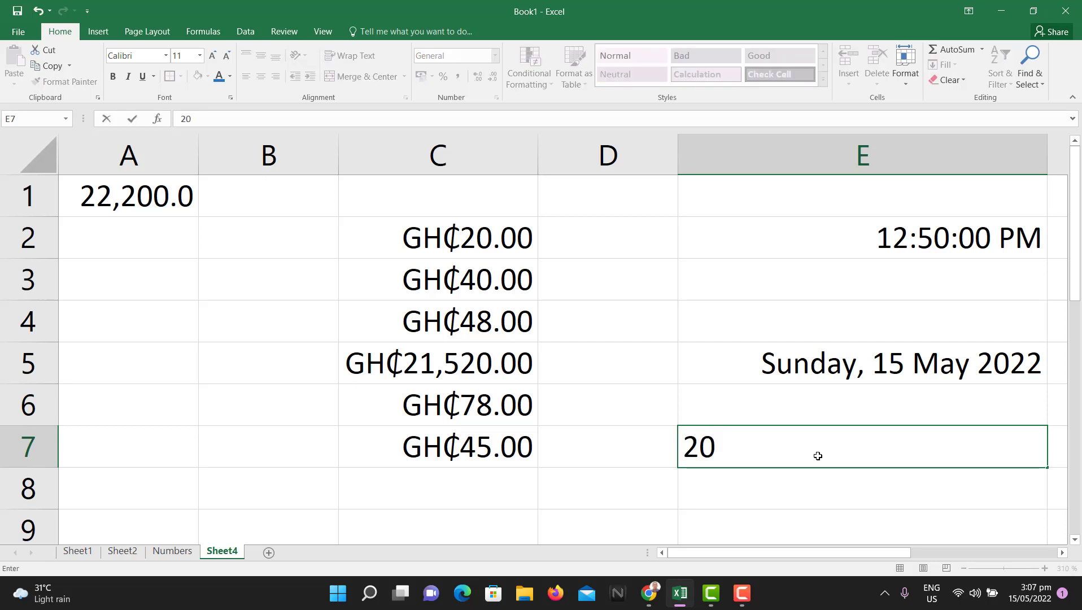
pyautogui.write('-10-2022')
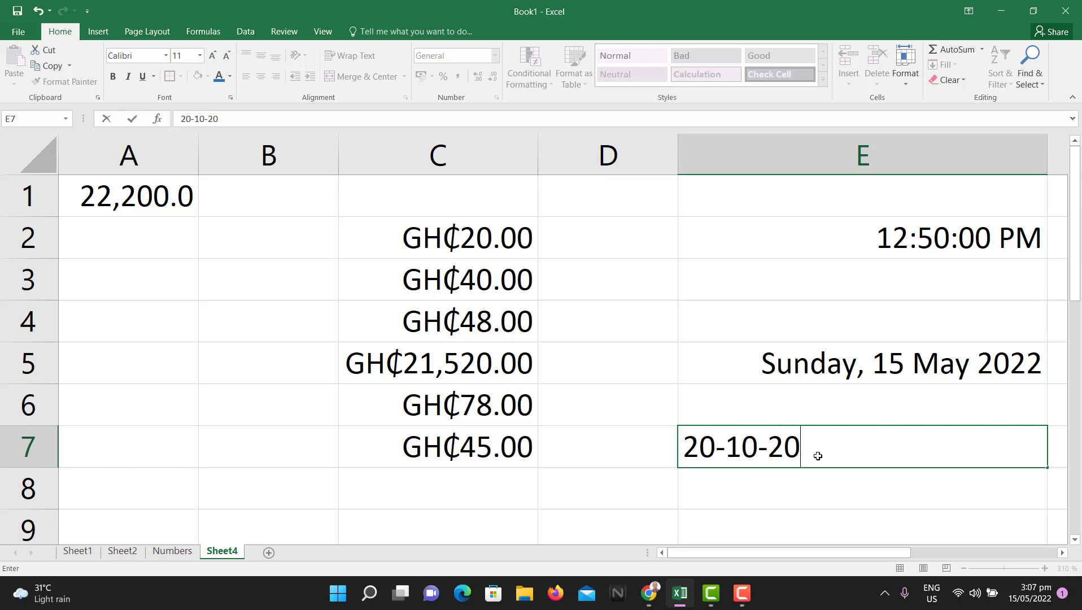
pyautogui.press('Return')
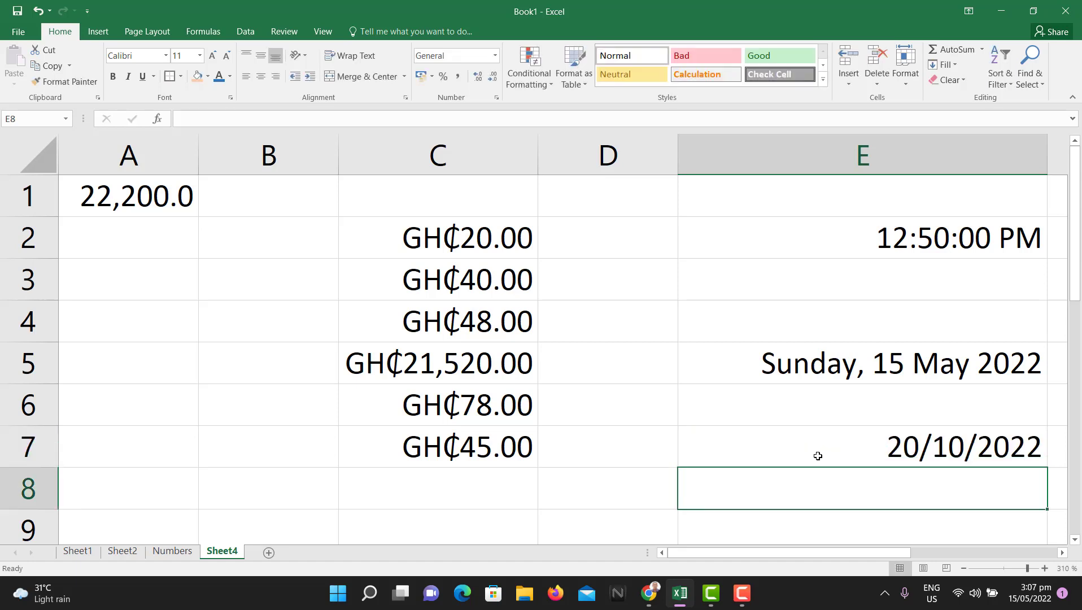
pyautogui.click(800, 437)
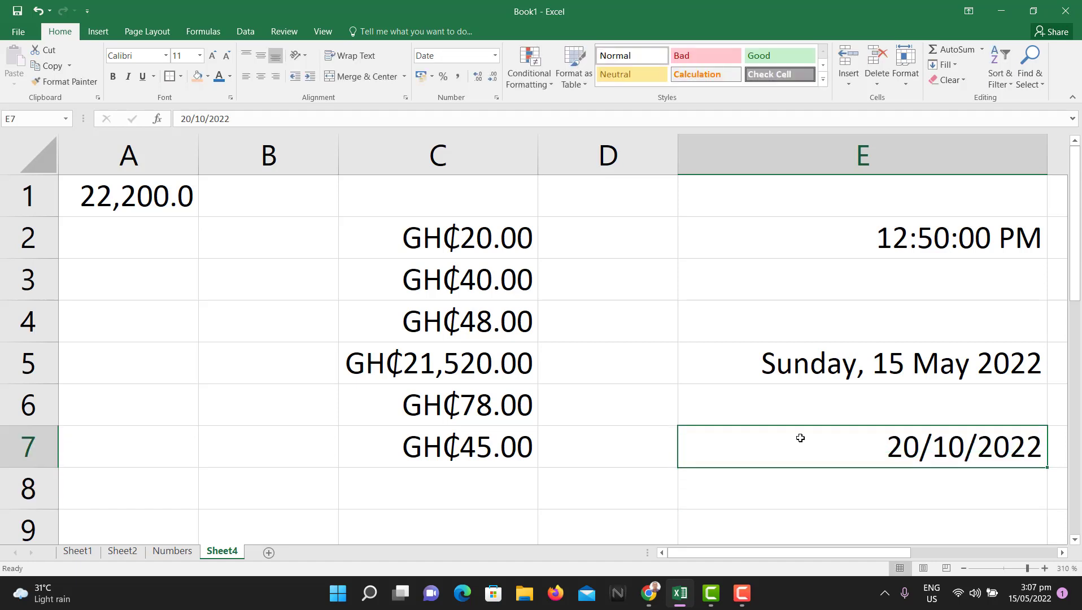
pyautogui.click(500, 98)
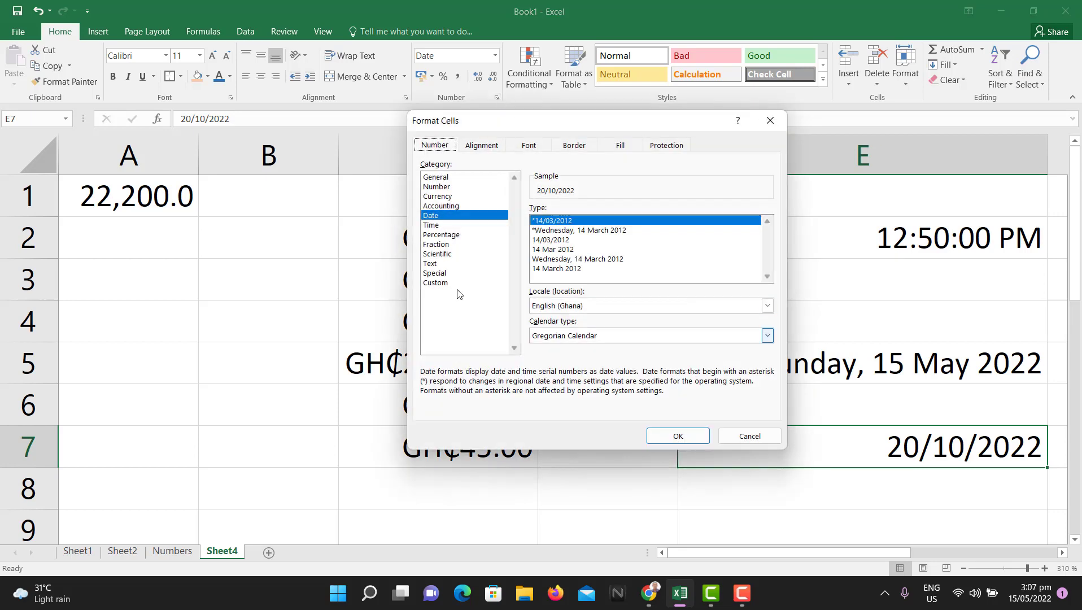
pyautogui.click(576, 268)
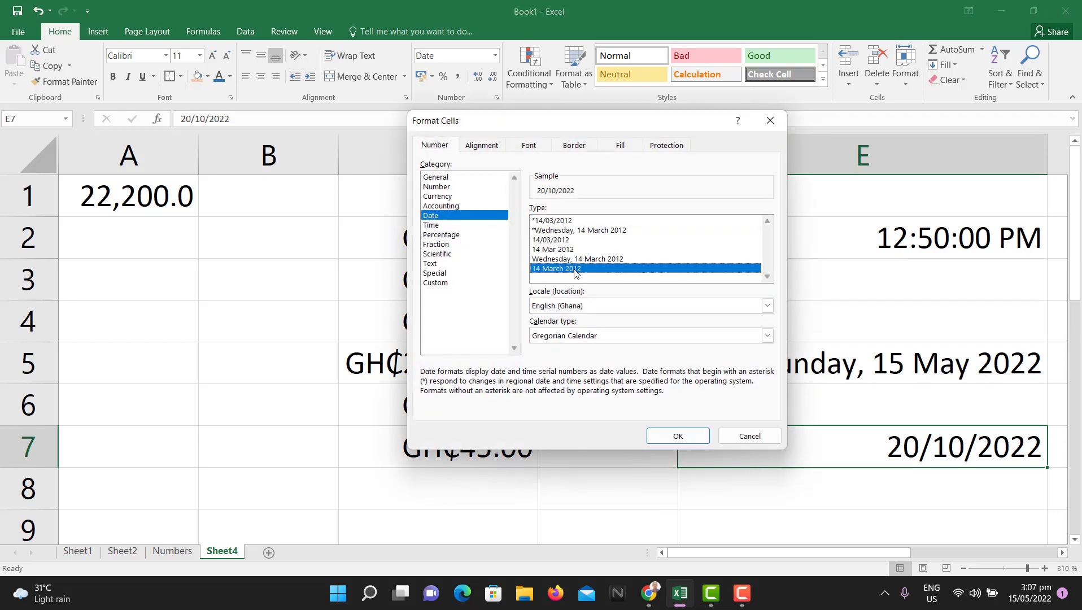
pyautogui.click(678, 437)
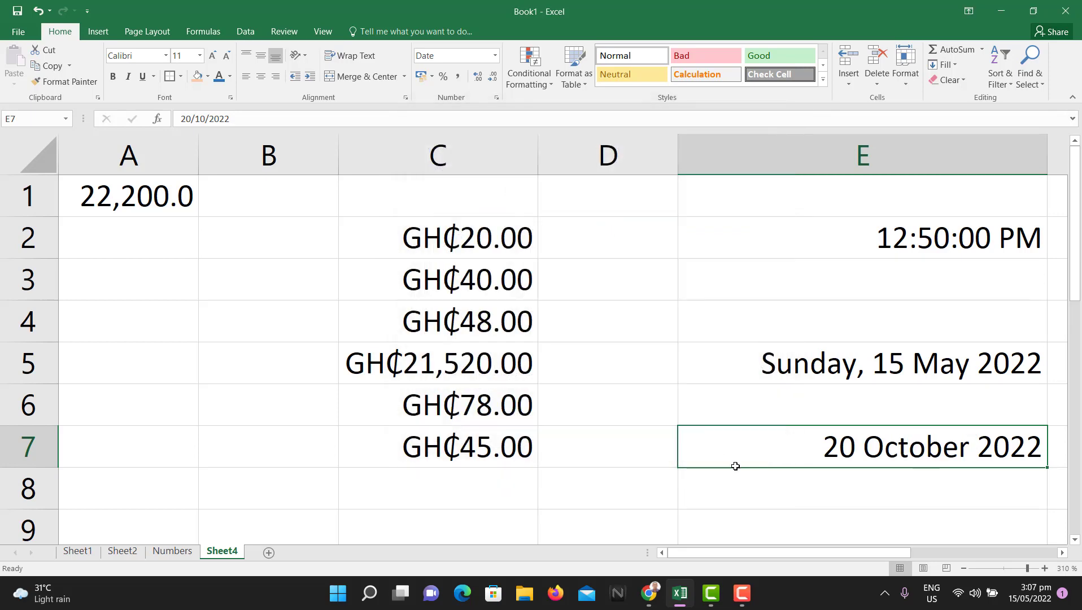
# Step: Switch to the Numbers sheet and select the 0.4 percentage value in E8
pyautogui.click(800, 500)
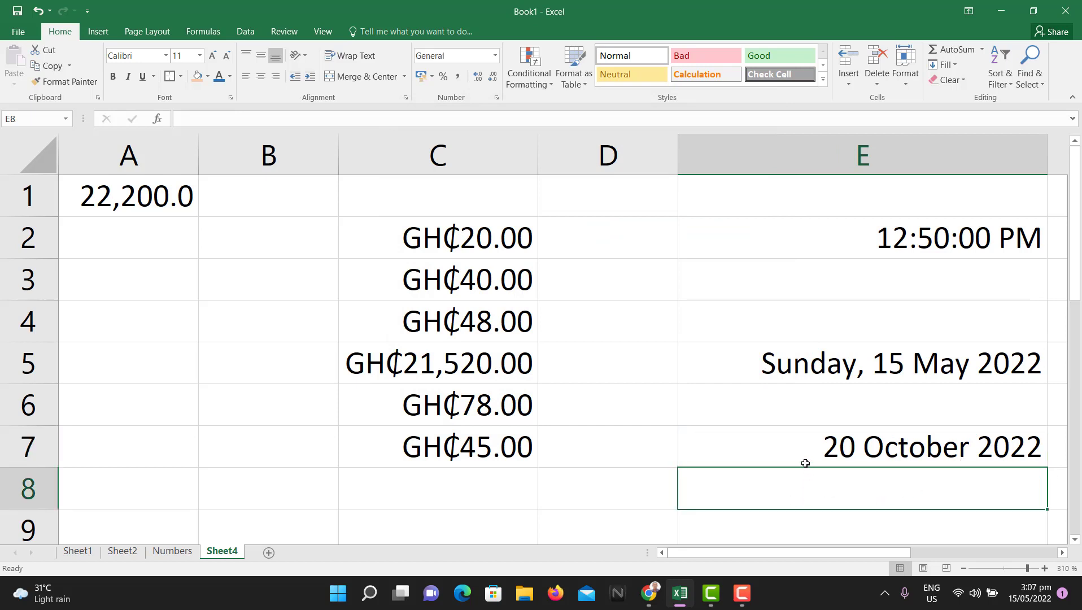
pyautogui.click(726, 409)
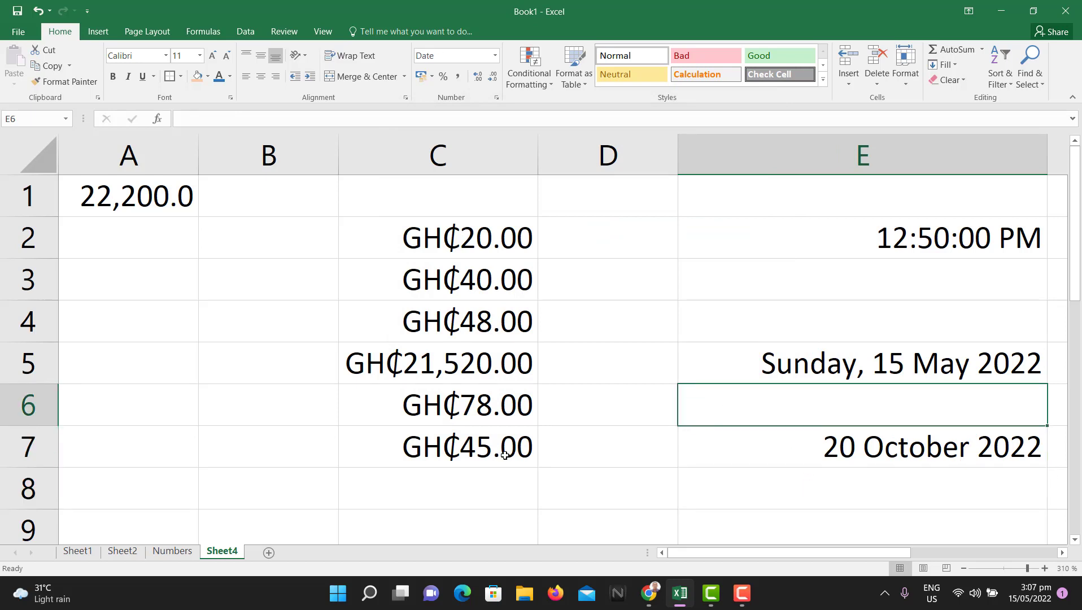
pyautogui.click(172, 552)
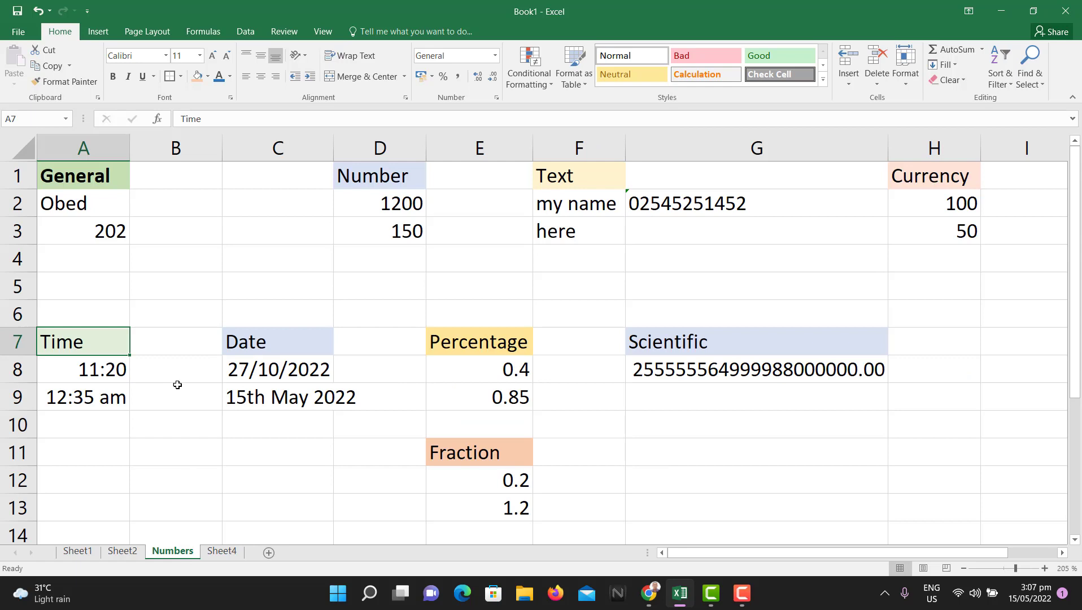
pyautogui.click(499, 375)
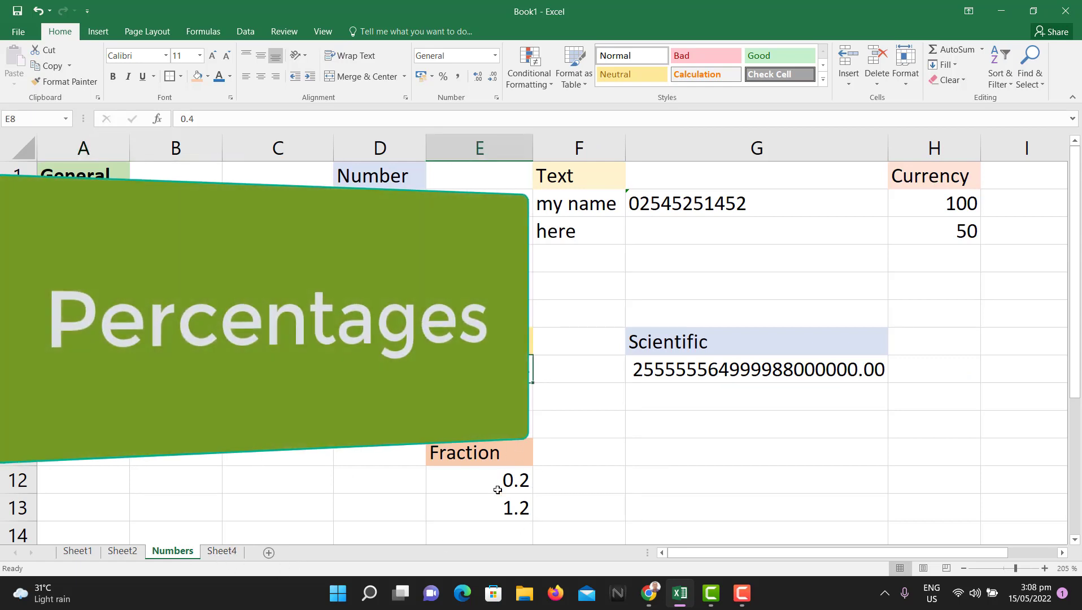
# Step: Back on Sheet4, enter 0.4 in cell B17
pyautogui.click(221, 551)
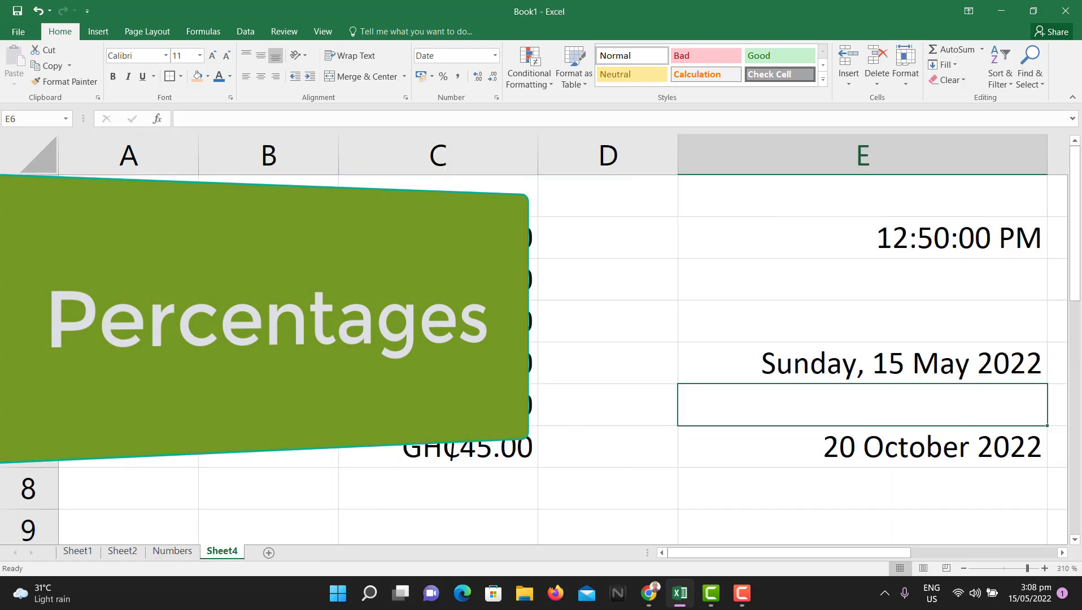
pyautogui.scroll(-5, 539, 397)
pyautogui.click(281, 239)
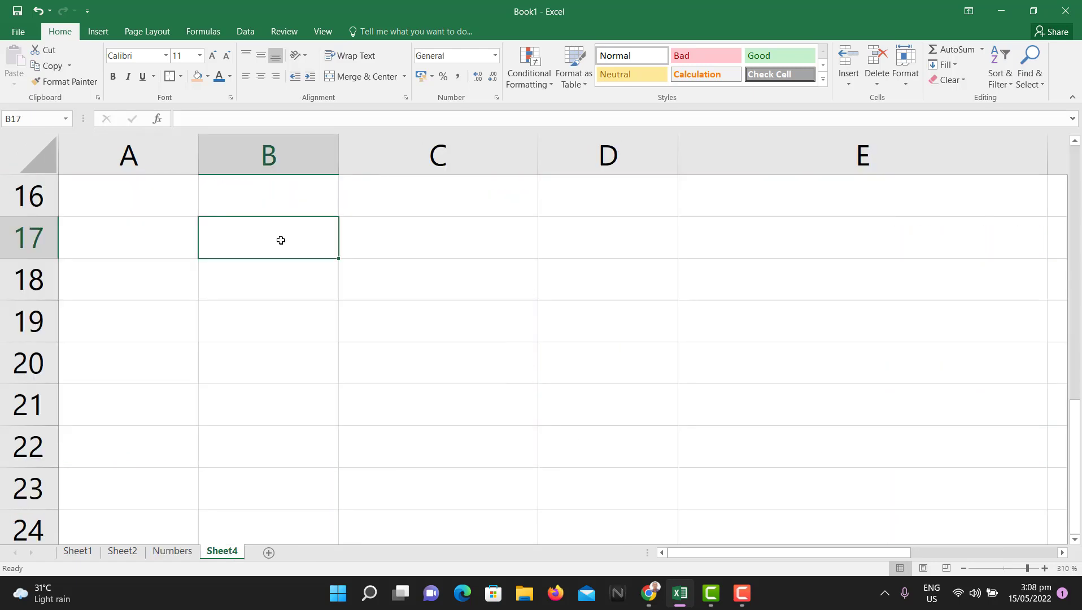
pyautogui.write('0.4')
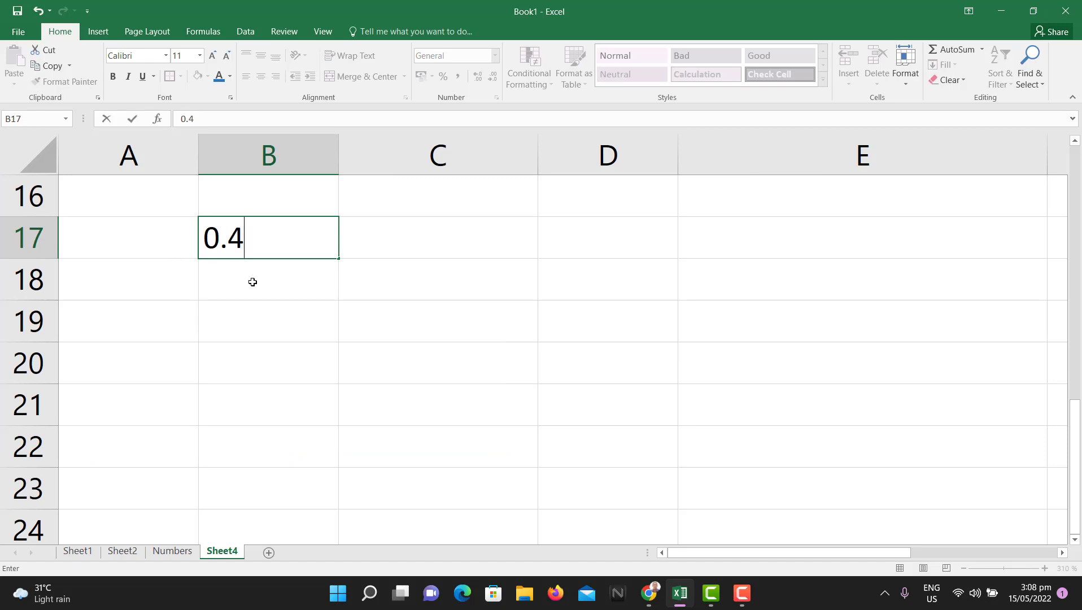
pyautogui.press('Return')
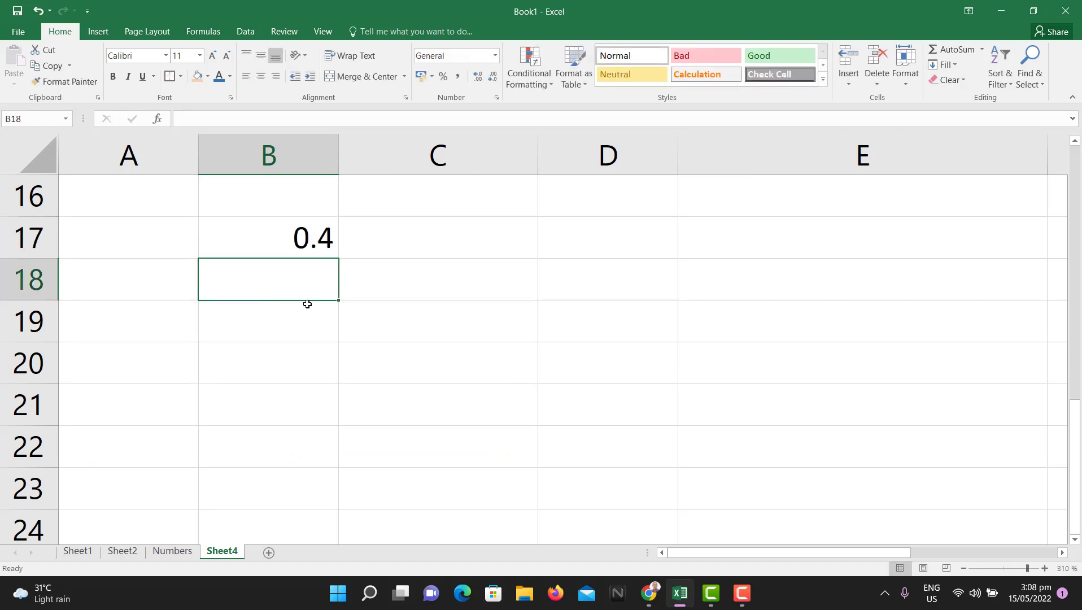
# Step: Format B17 as a percentage so it reads 40%
pyautogui.click(302, 238)
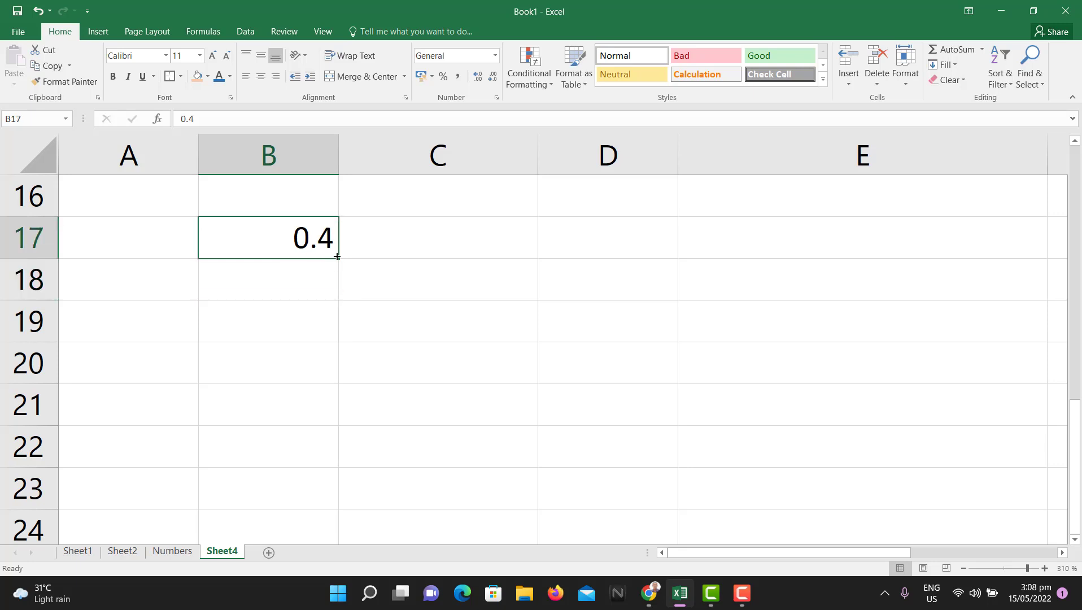
pyautogui.click(497, 97)
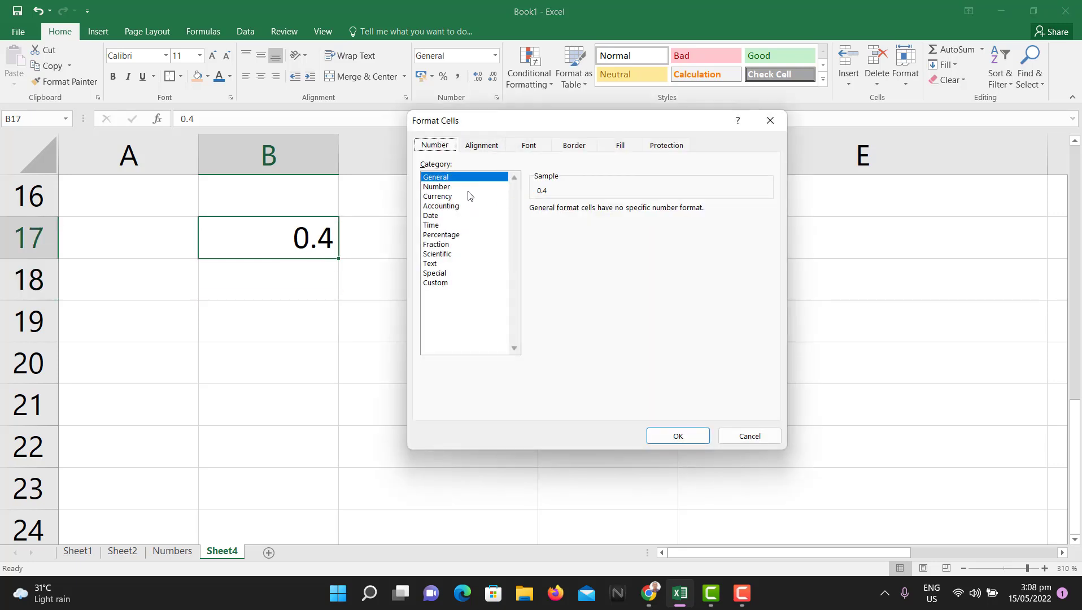
pyautogui.click(440, 235)
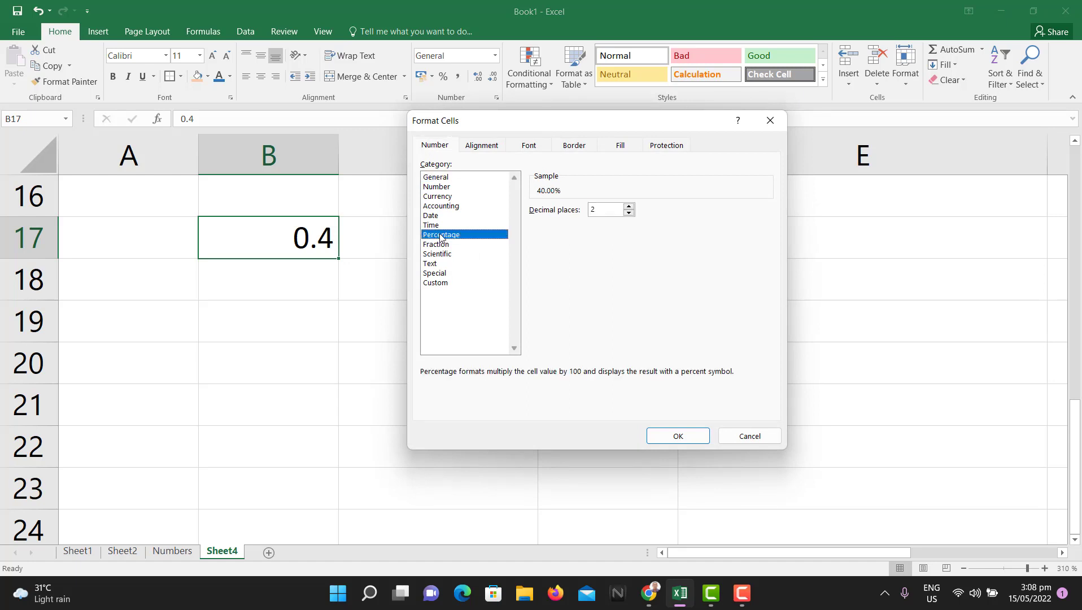
pyautogui.click(628, 207)
pyautogui.click(628, 212)
pyautogui.click(629, 213)
pyautogui.click(690, 442)
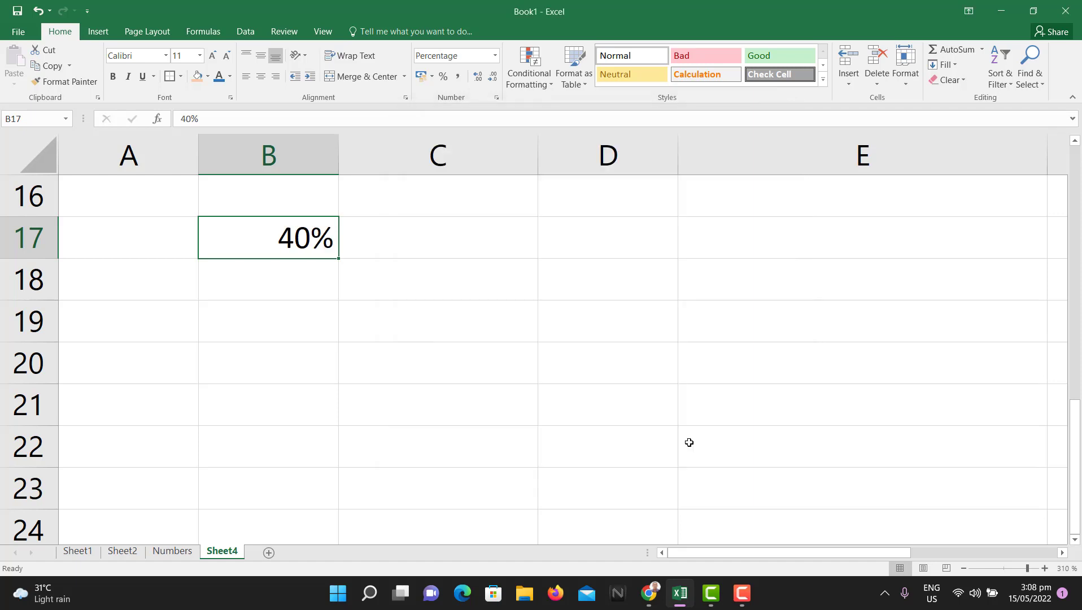
# Step: Enter 0.0024 in B20 and apply Percentage format so it shows 0.24%
pyautogui.click(285, 347)
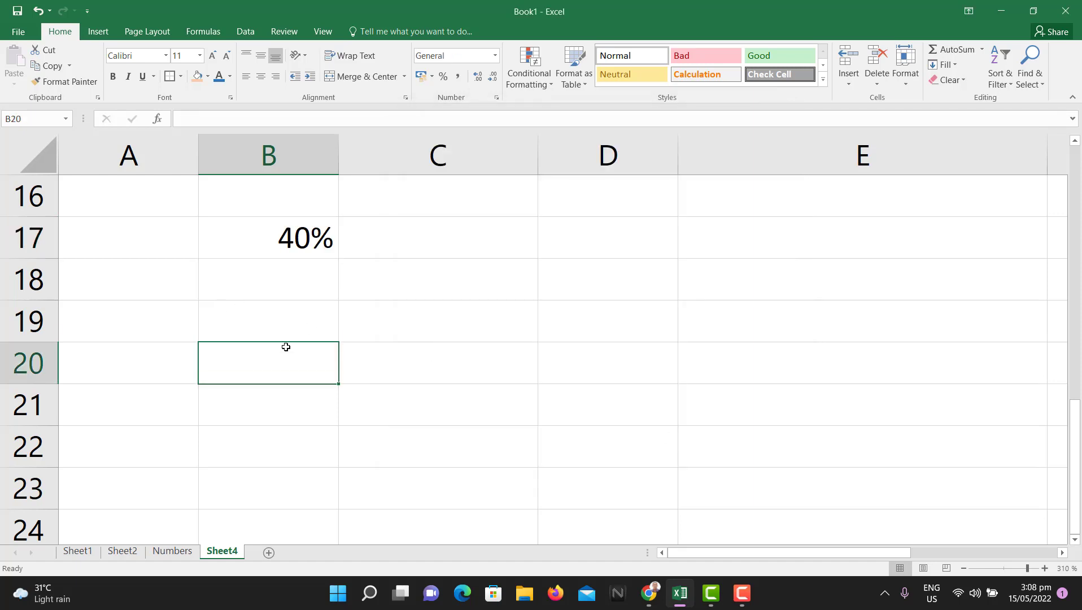
pyautogui.write('0.0024')
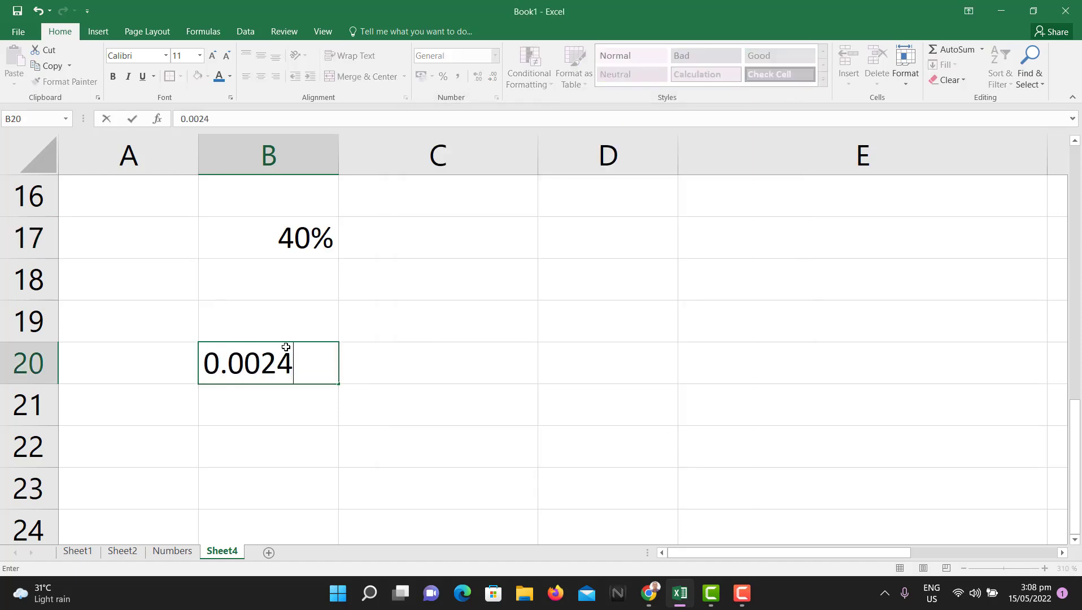
pyautogui.click(309, 406)
pyautogui.click(299, 357)
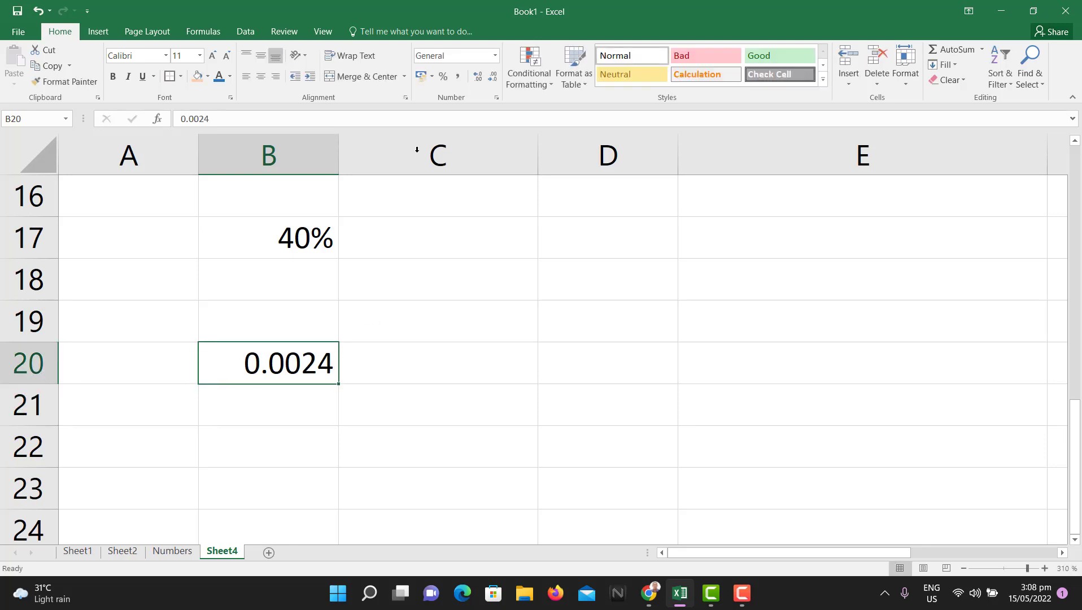
pyautogui.click(497, 97)
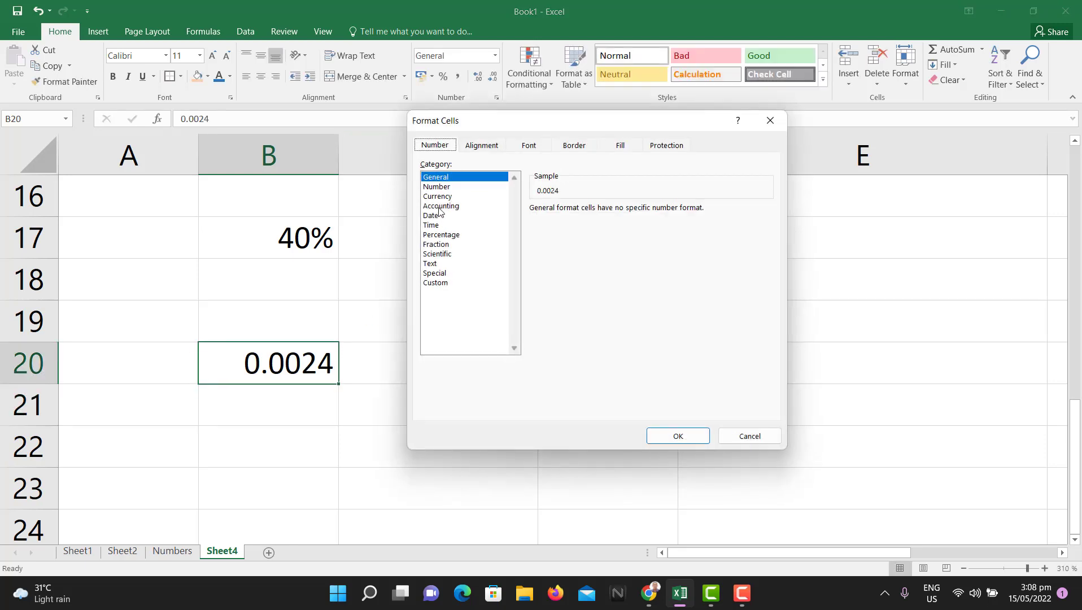
pyautogui.click(456, 236)
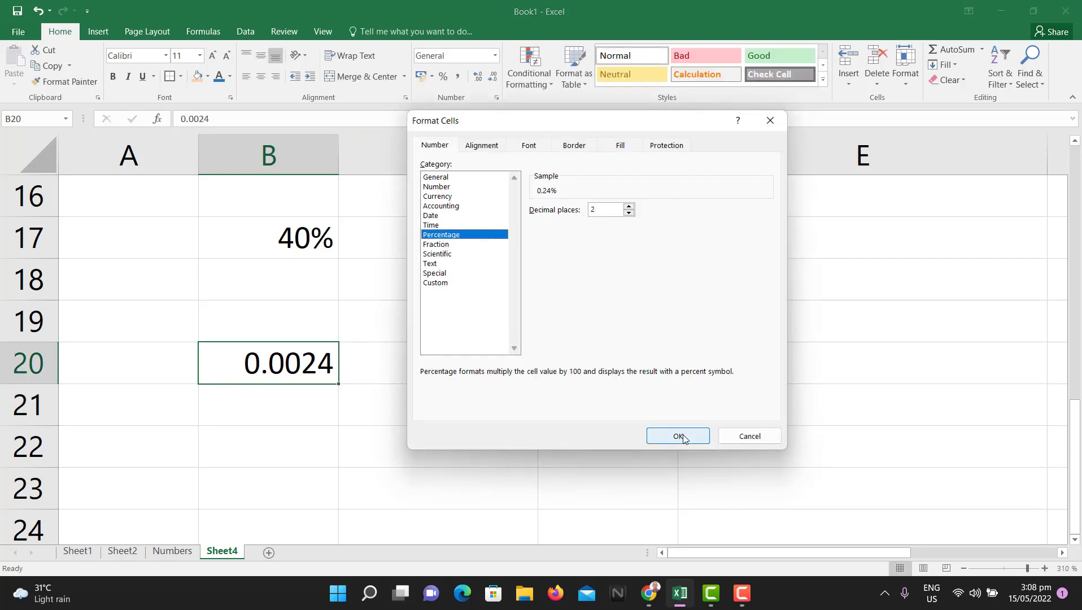
pyautogui.click(682, 434)
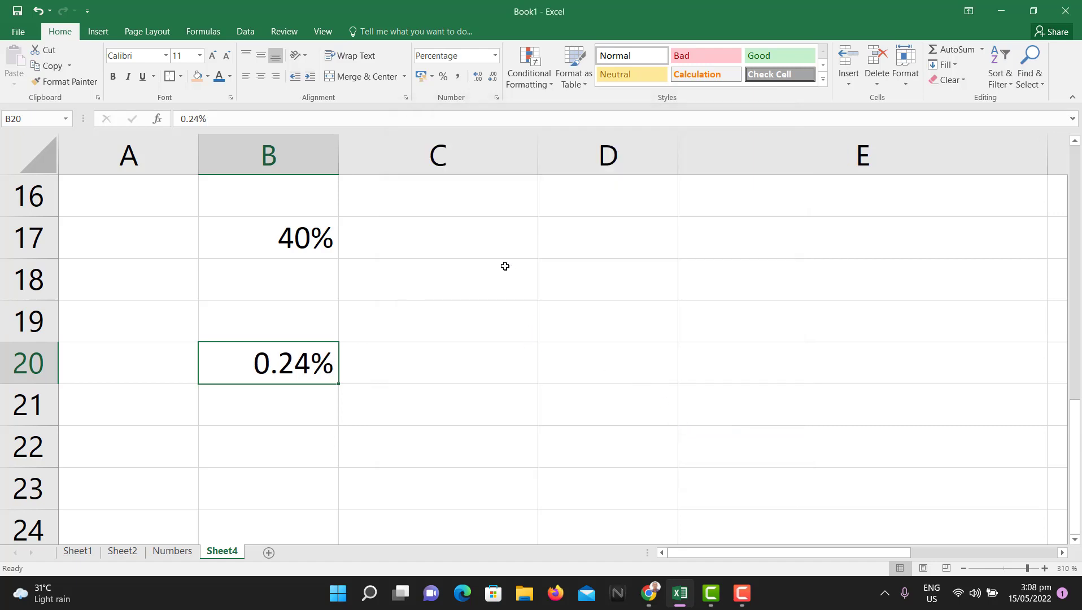
pyautogui.click(500, 248)
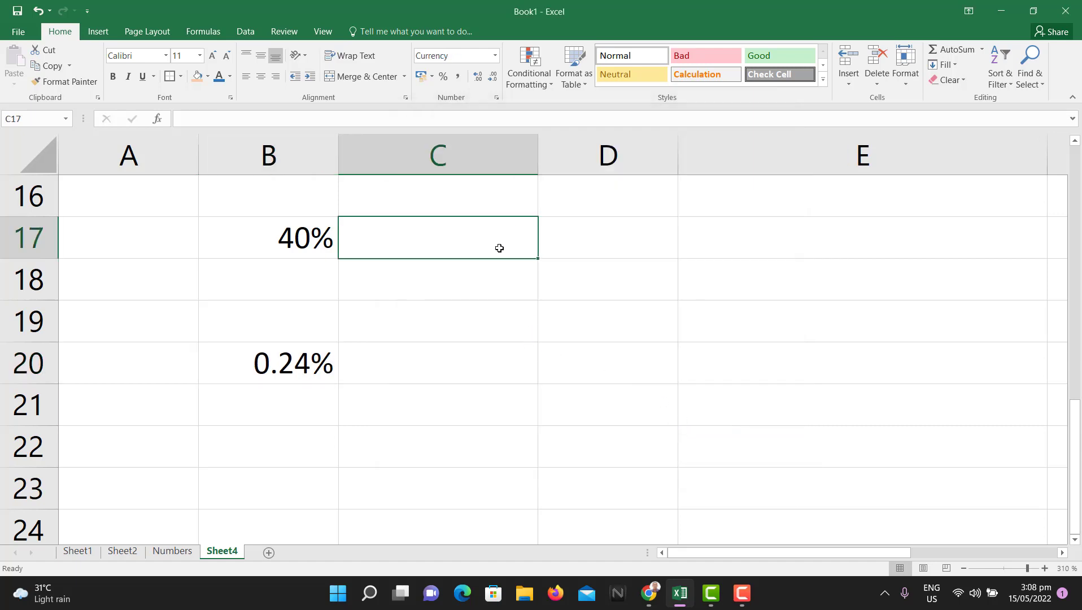
# Step: Enter 1.2 in currency-formatted C17 (GH₵1.20) and 1.20 in D17
pyautogui.write('1.2')
pyautogui.press('Return')
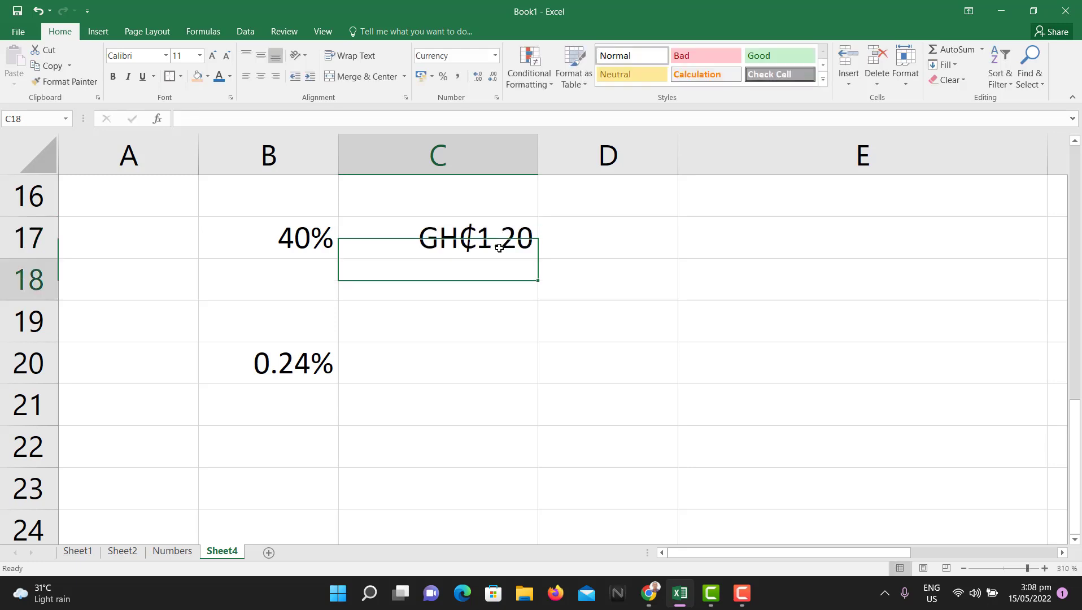
pyautogui.click(597, 235)
pyautogui.write('1.20')
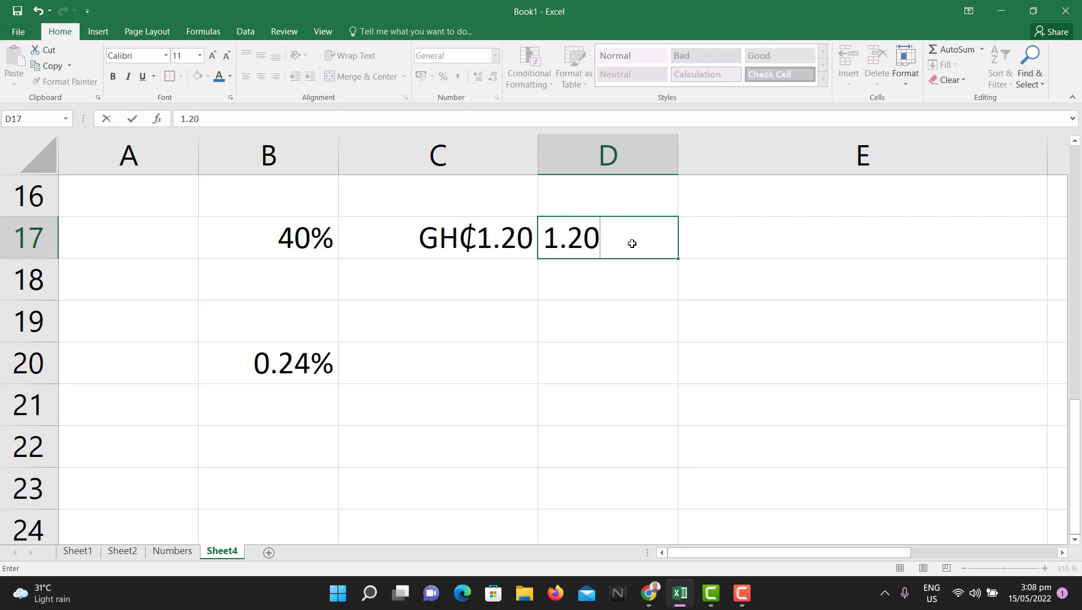
pyautogui.press('Return')
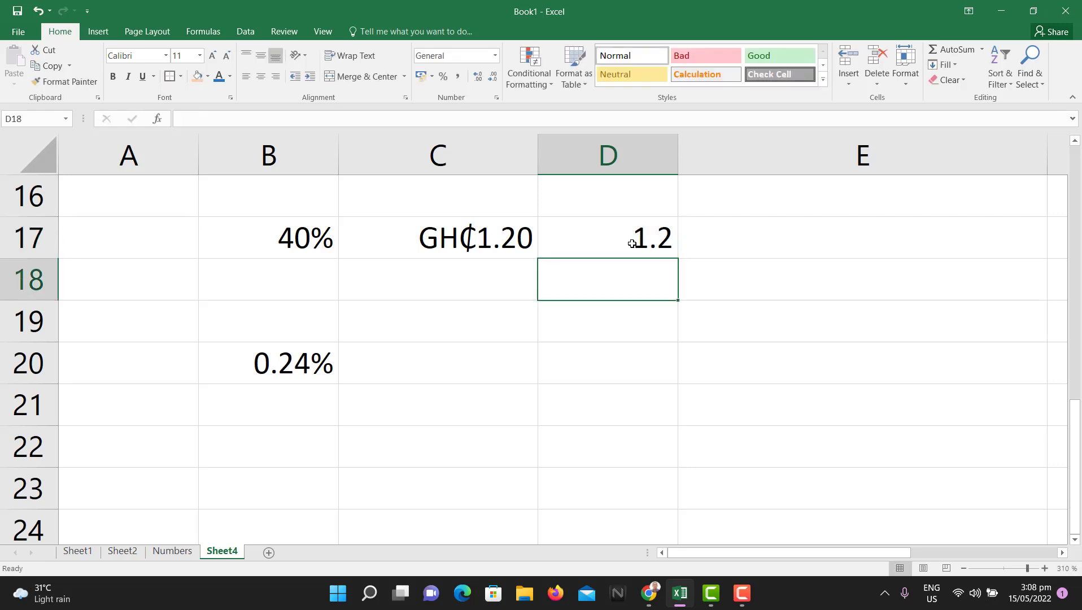
# Step: Format D17 as Fraction so its 1.2 reads 1 1/5
pyautogui.click(647, 238)
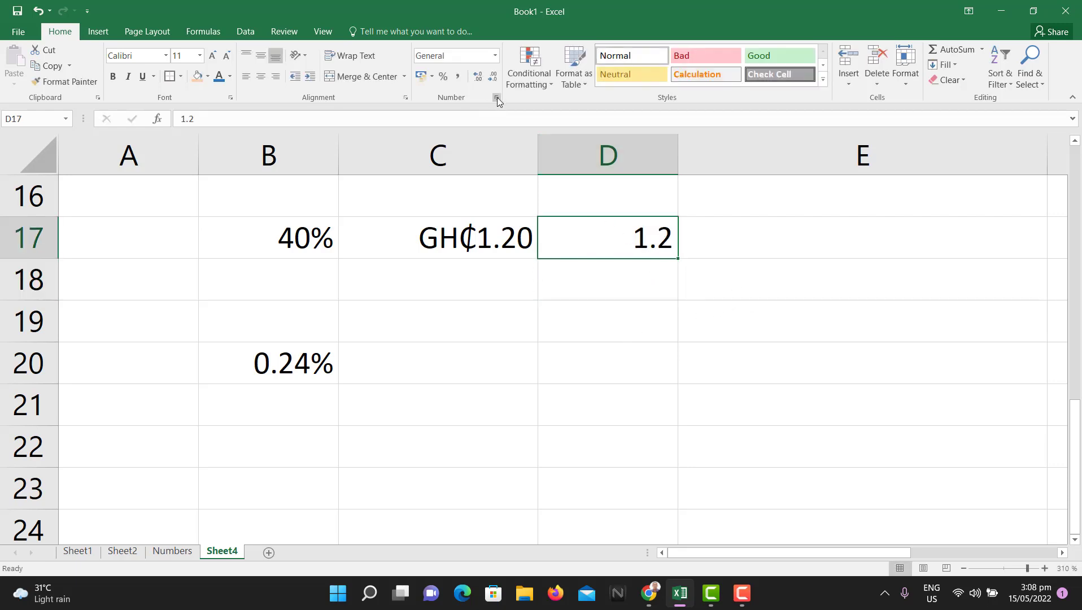
pyautogui.hotkey('ctrl', '1')
pyautogui.click(440, 245)
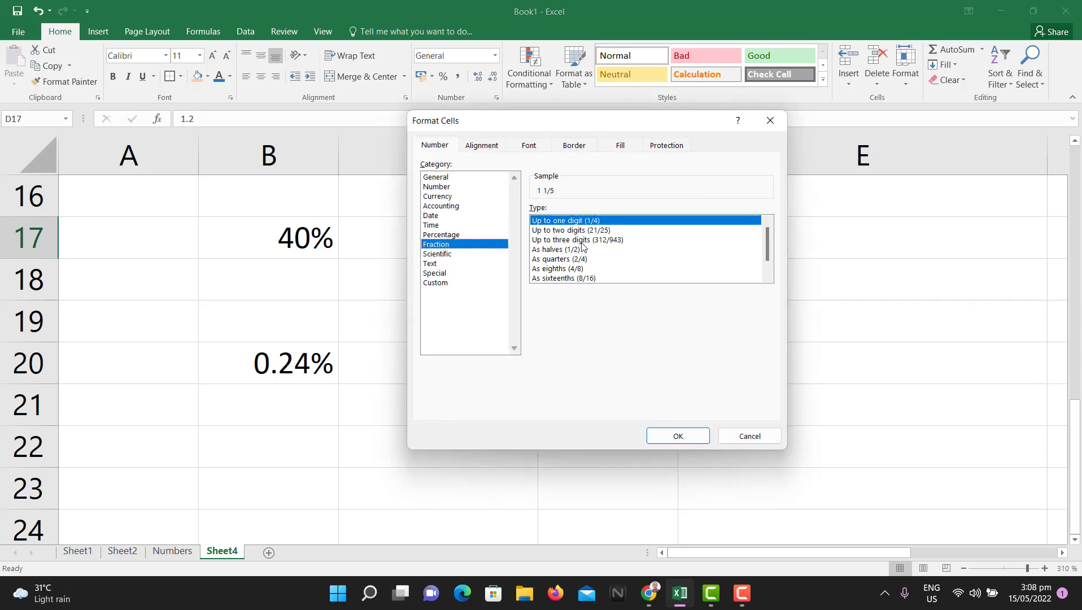
pyautogui.click(677, 436)
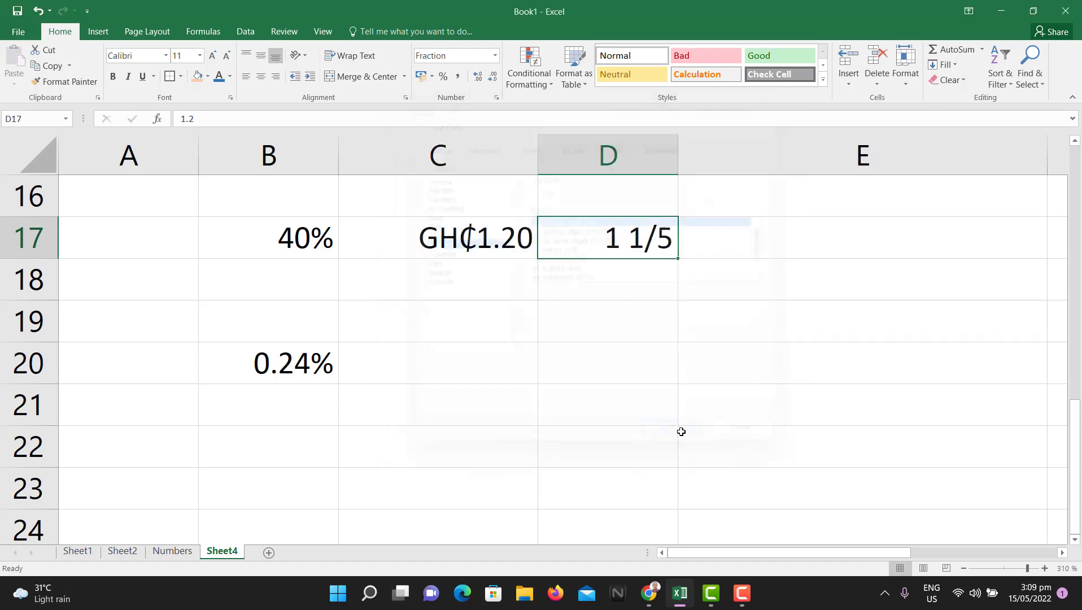
# Step: Enter 0.2 in D18 and apply the Fraction format so it shows 1/5
pyautogui.click(622, 276)
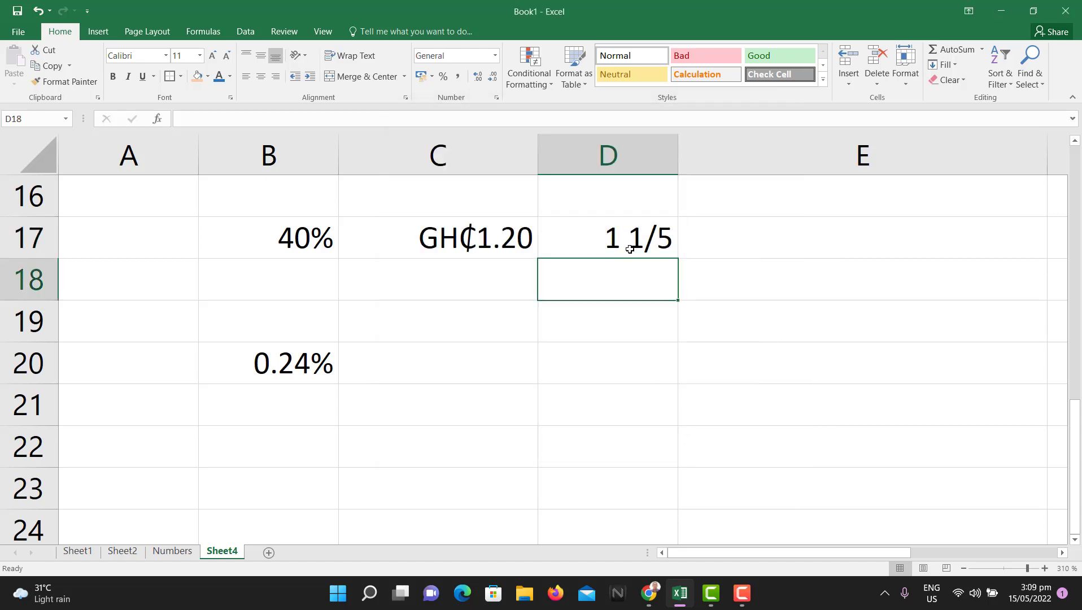
pyautogui.write('0.2')
pyautogui.press('Return')
pyautogui.click(627, 275)
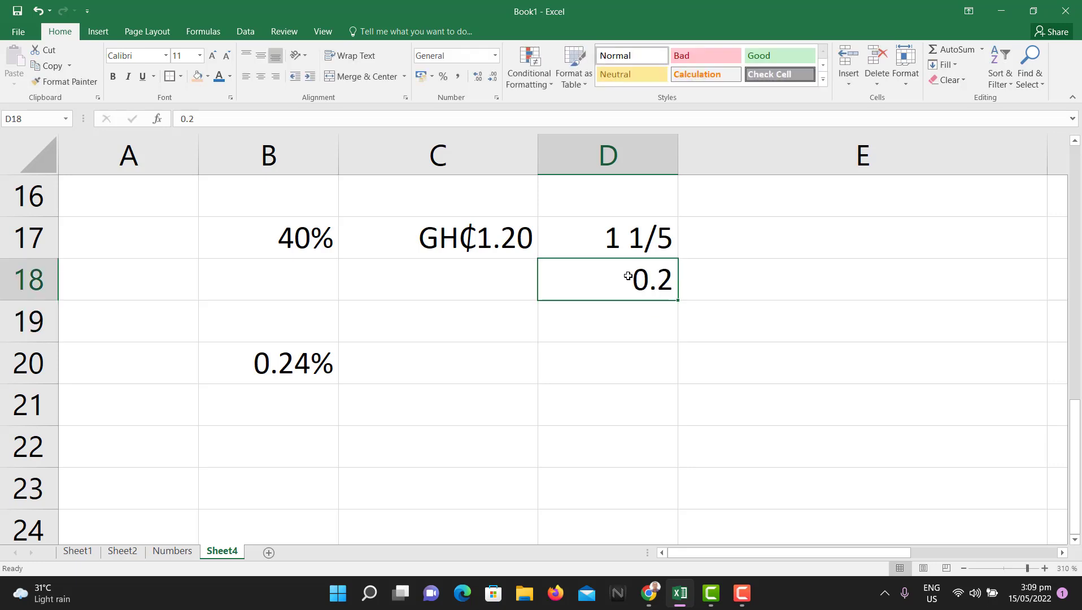
pyautogui.click(496, 99)
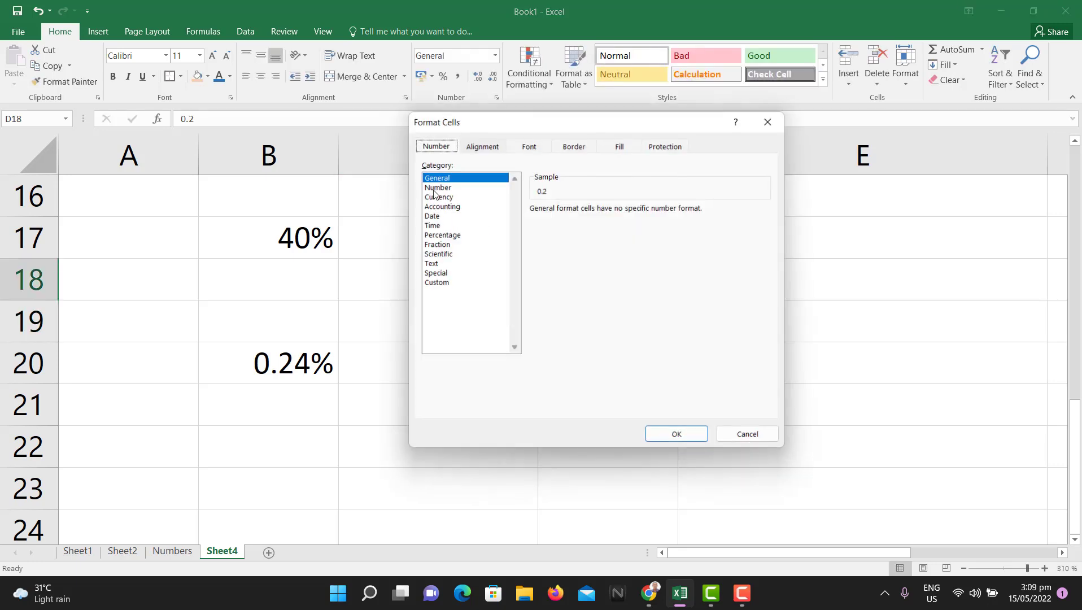
pyautogui.click(450, 244)
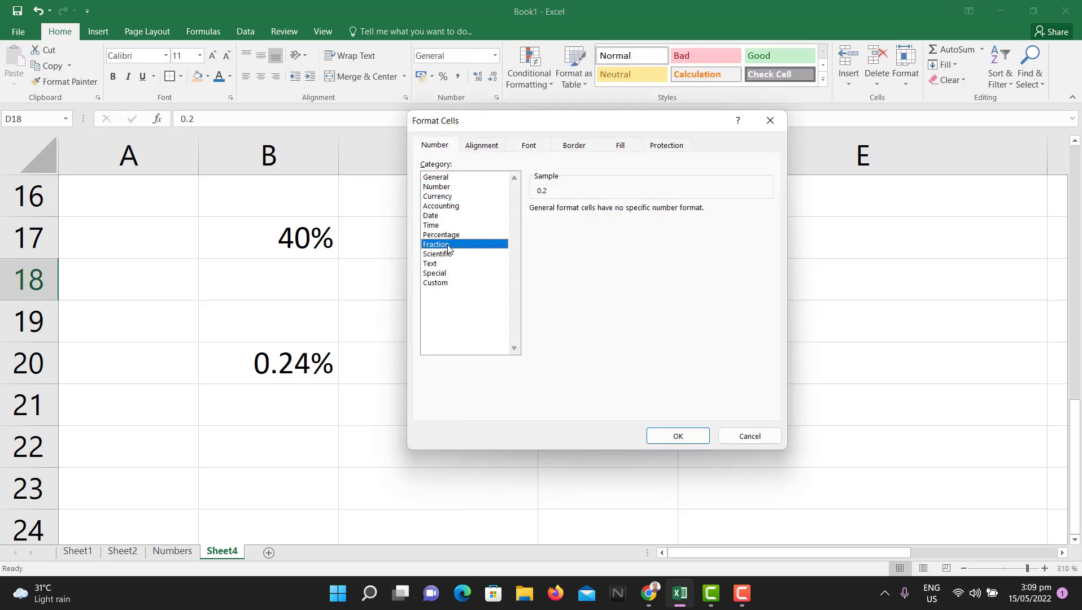
pyautogui.click(678, 436)
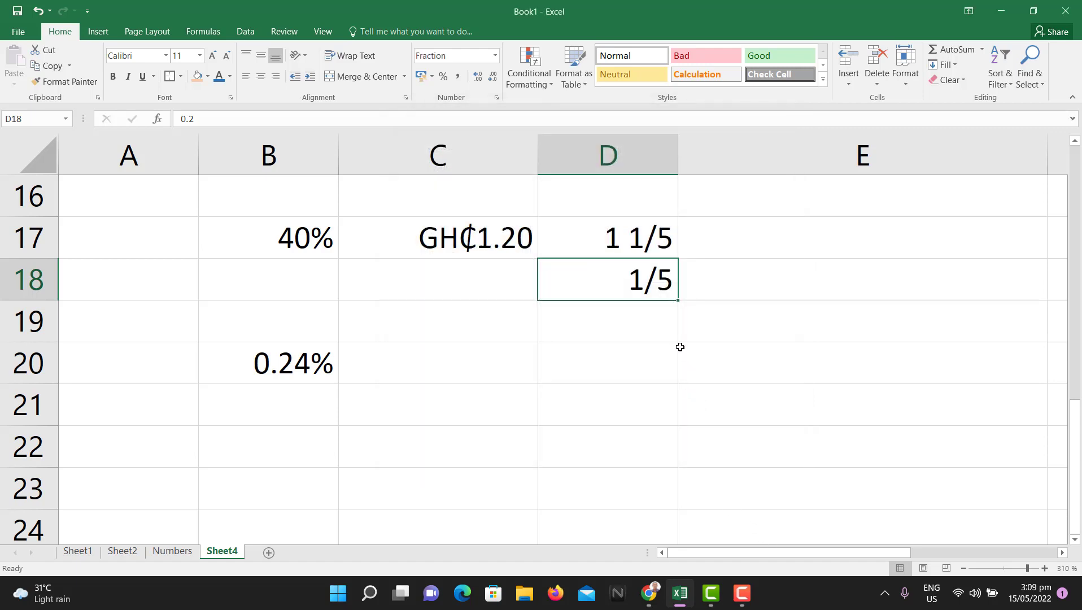
pyautogui.click(629, 371)
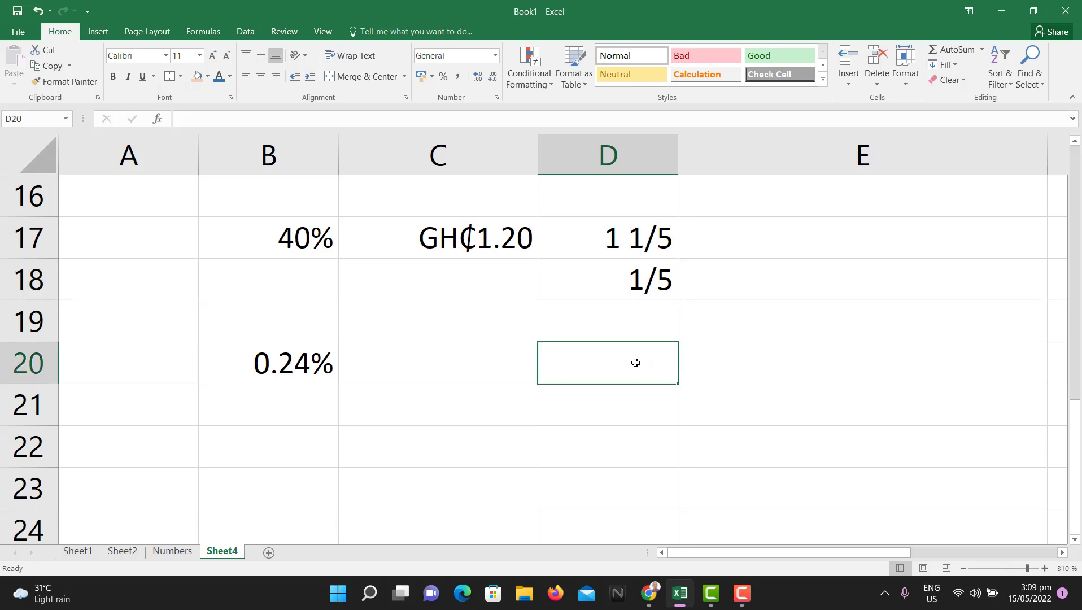
# Step: Enter 200 in D20 and apply the Number format with two decimals
pyautogui.write('200')
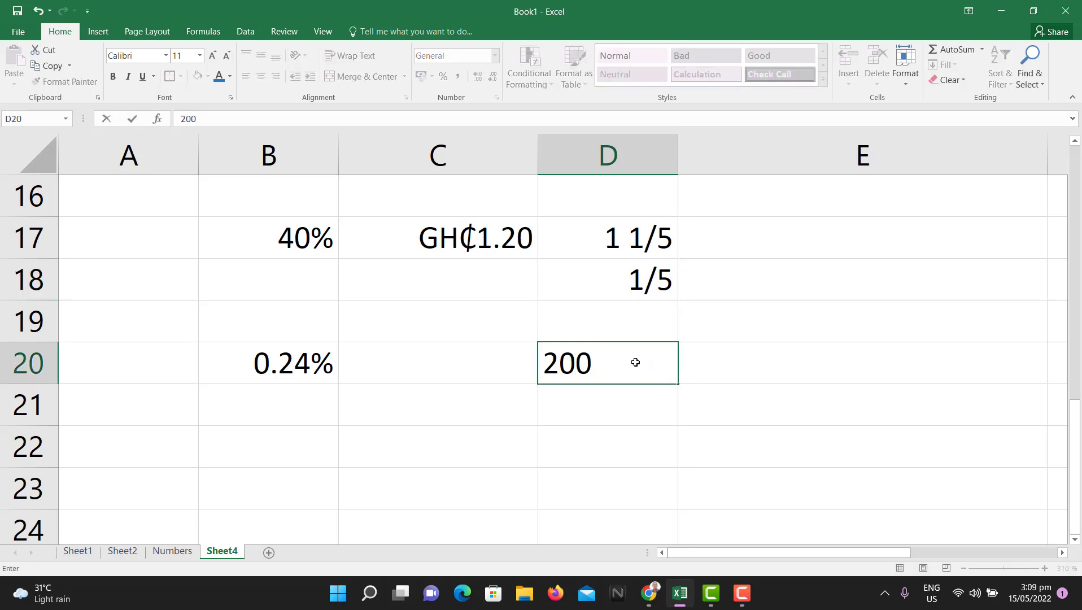
pyautogui.write('.2')
pyautogui.press('BackSpace')
pyautogui.write('00')
pyautogui.press('Return')
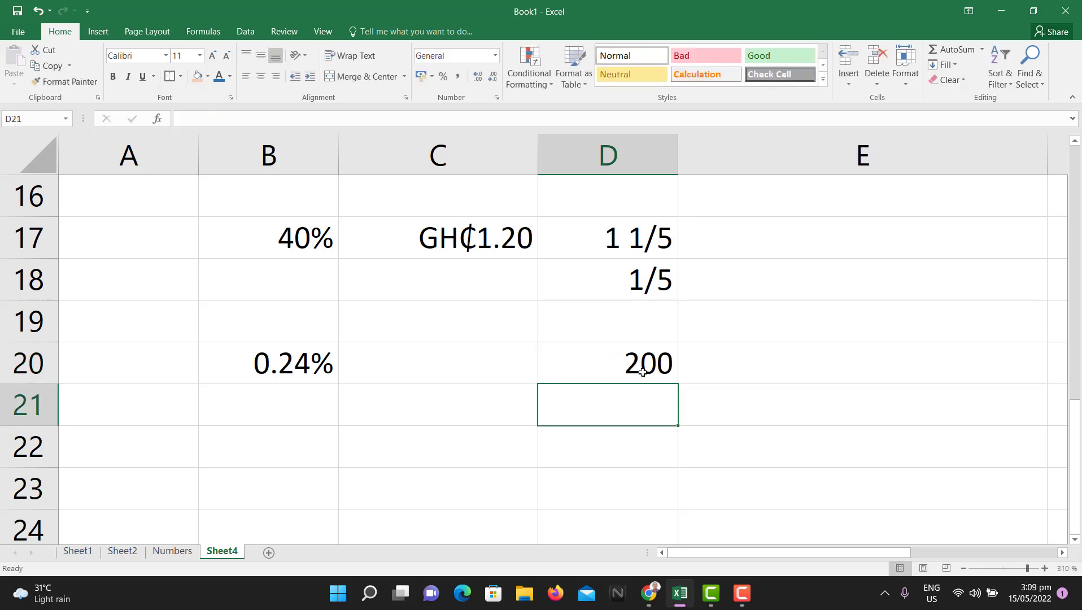
pyautogui.click(641, 370)
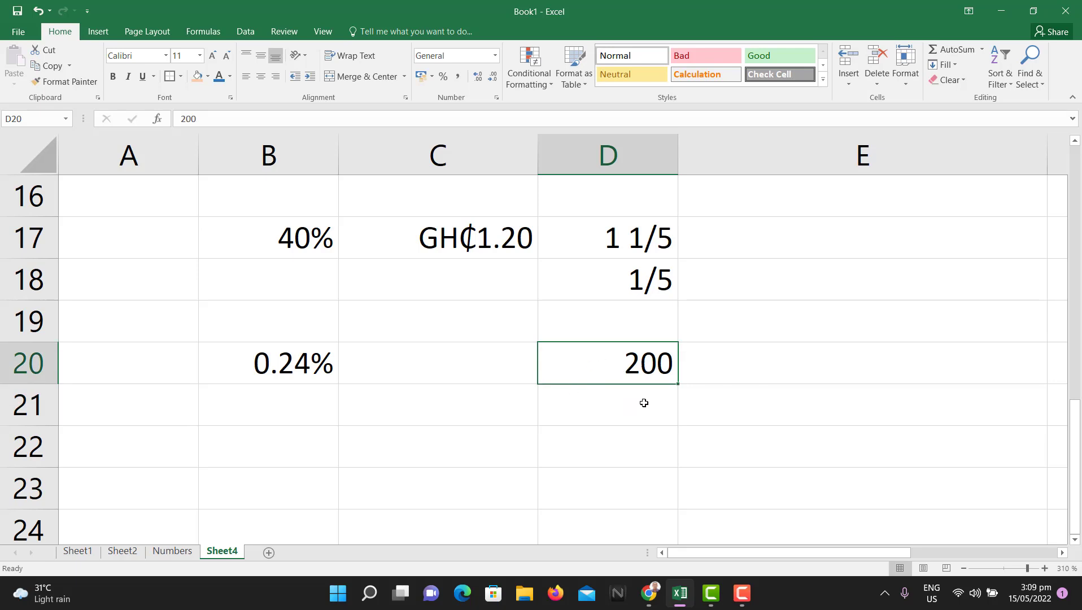
pyautogui.click(497, 97)
pyautogui.click(444, 187)
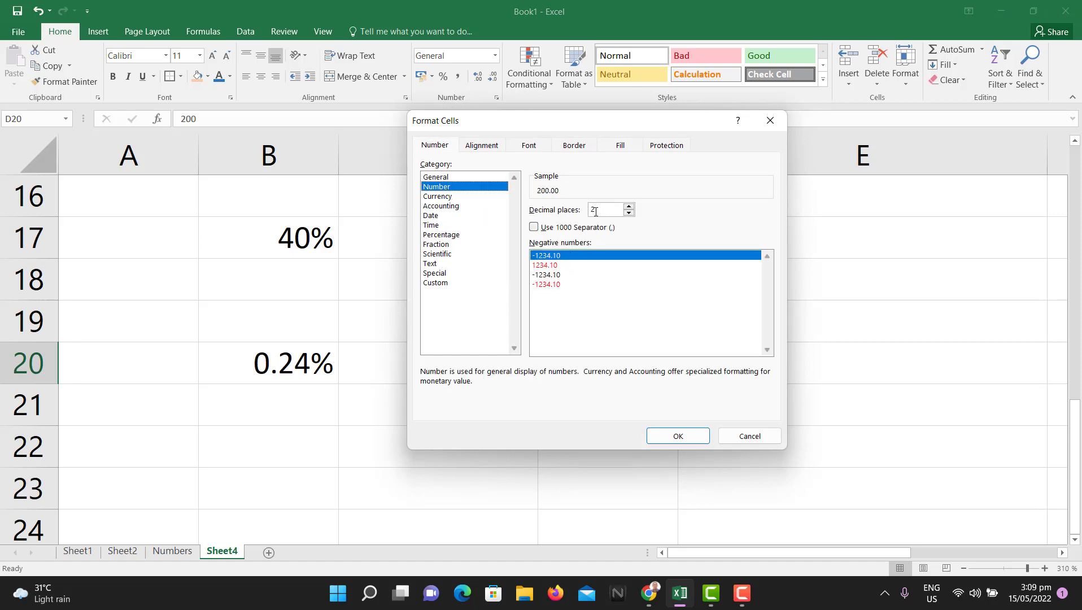
pyautogui.click(681, 436)
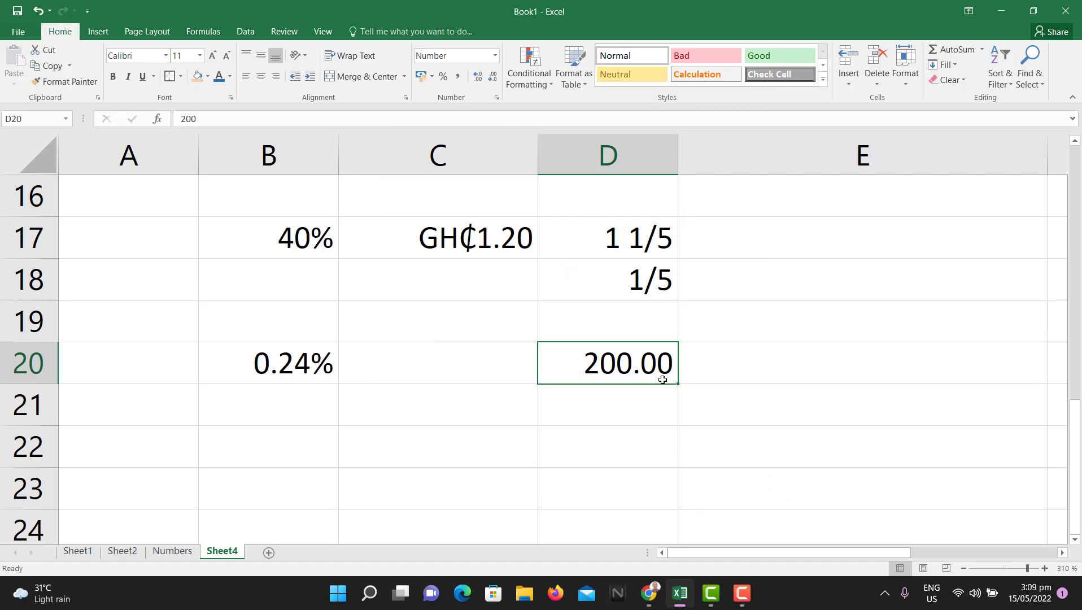
# Step: Adjust D20's decimal places until it reads 200.000
pyautogui.click(496, 100)
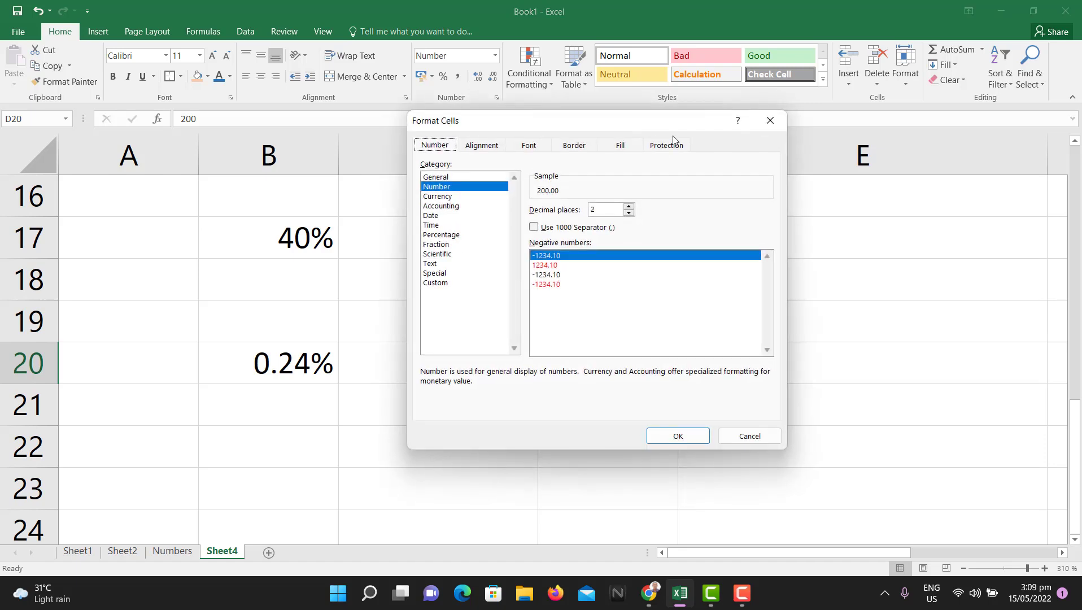
pyautogui.click(771, 120)
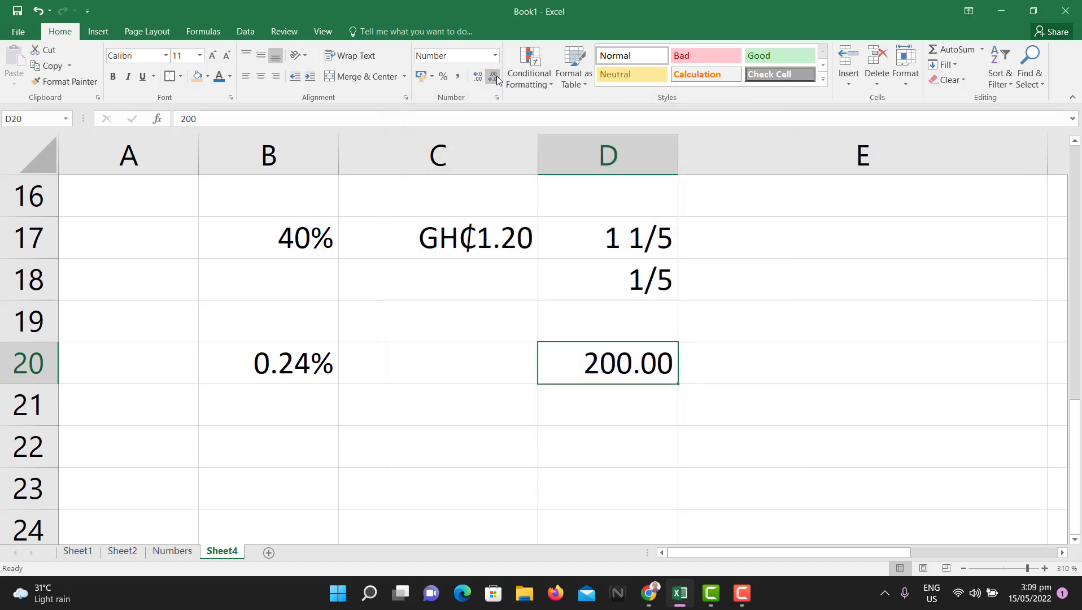
pyautogui.click(497, 79)
pyautogui.click(496, 79)
pyautogui.click(482, 81)
pyautogui.click(482, 80)
pyautogui.click(477, 79)
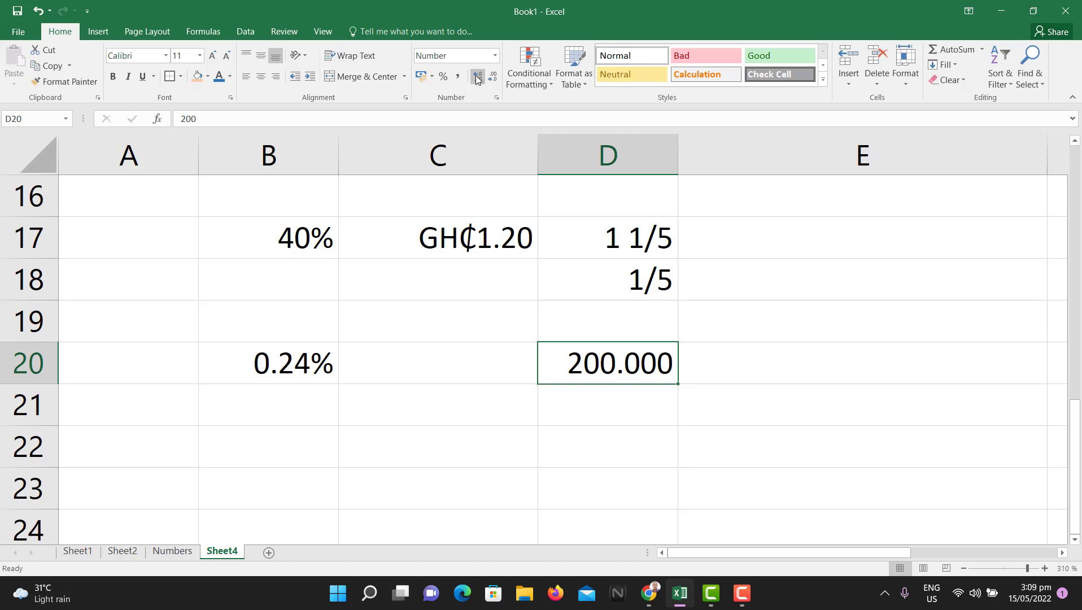
pyautogui.click(477, 79)
pyautogui.click(477, 79)
pyautogui.click(495, 79)
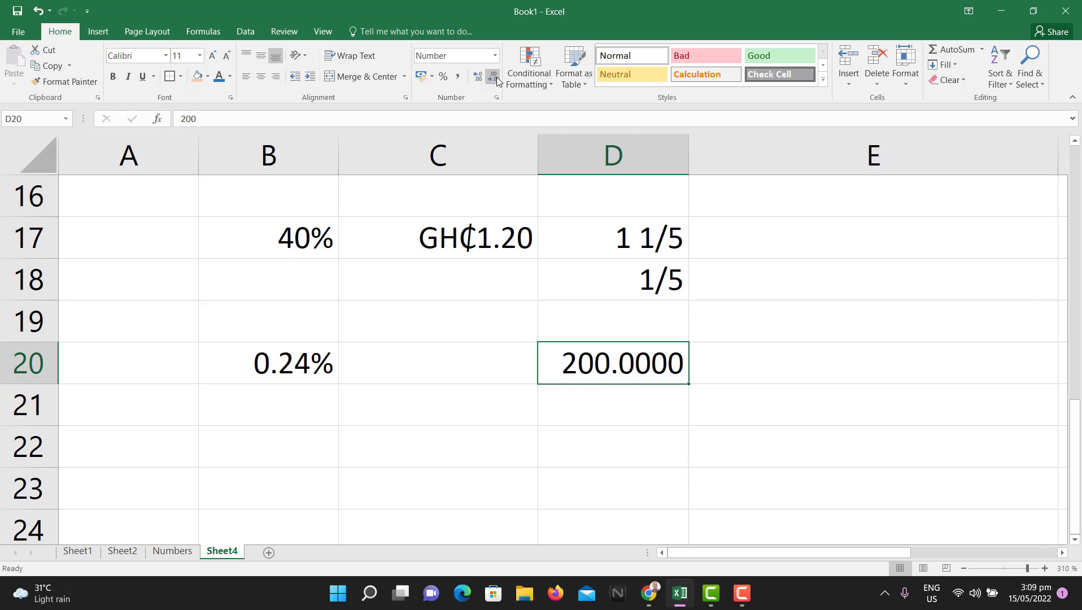
pyautogui.click(497, 81)
pyautogui.click(477, 79)
pyautogui.click(492, 81)
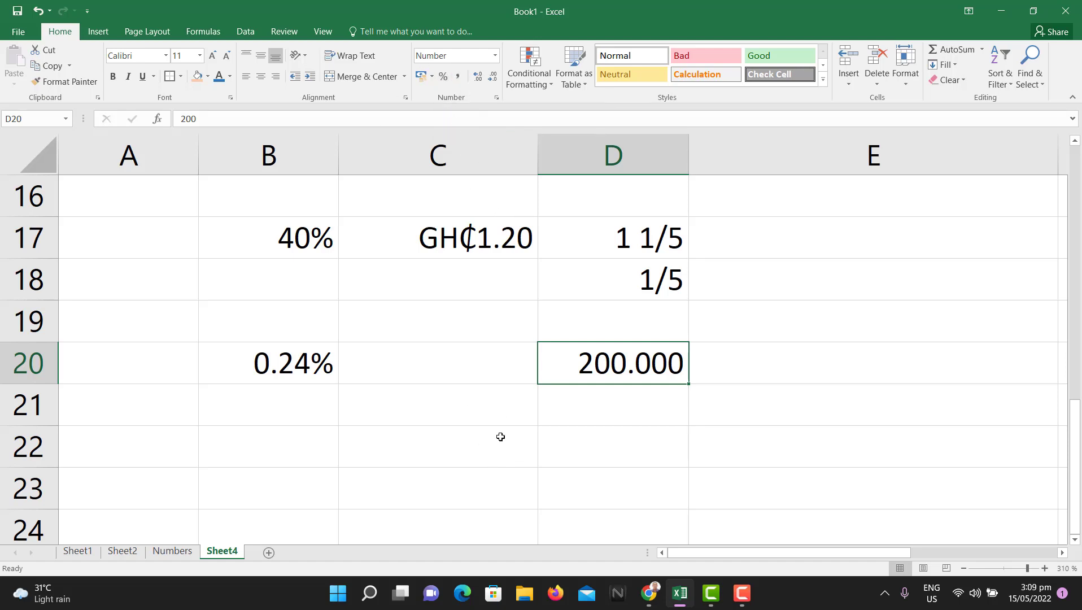
pyautogui.click(486, 368)
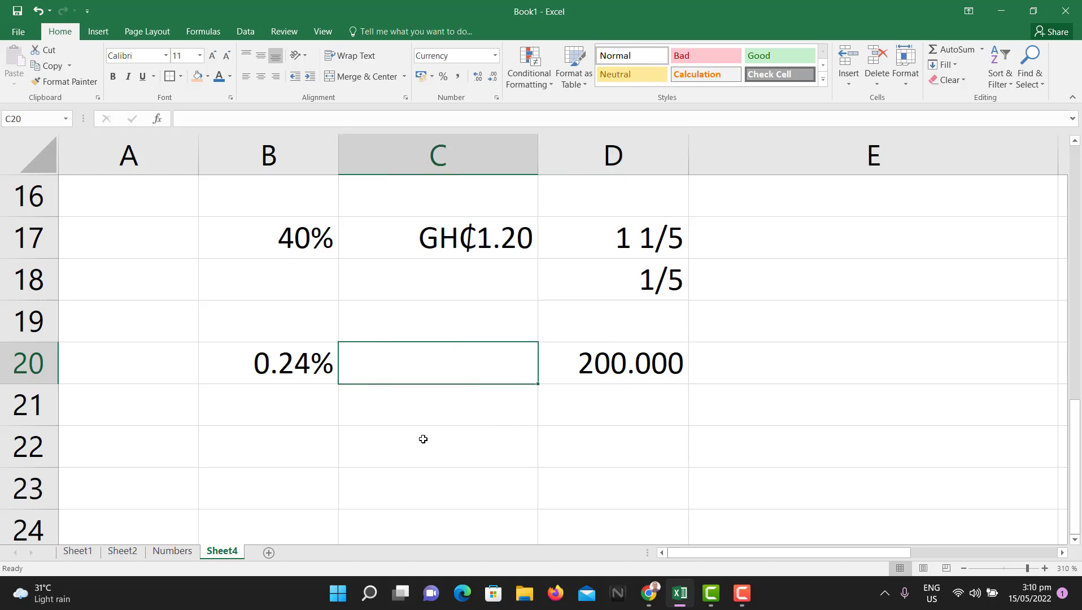
# Step: On the Numbers sheet, apply the Scientific format to G8, showing 2.56E+20
pyautogui.click(168, 552)
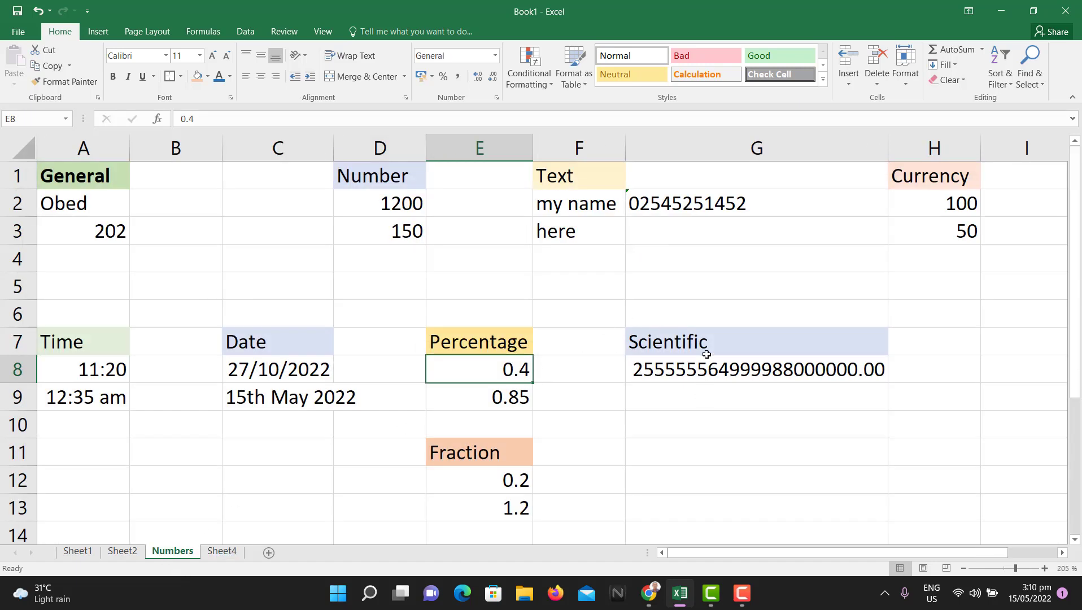
pyautogui.click(723, 370)
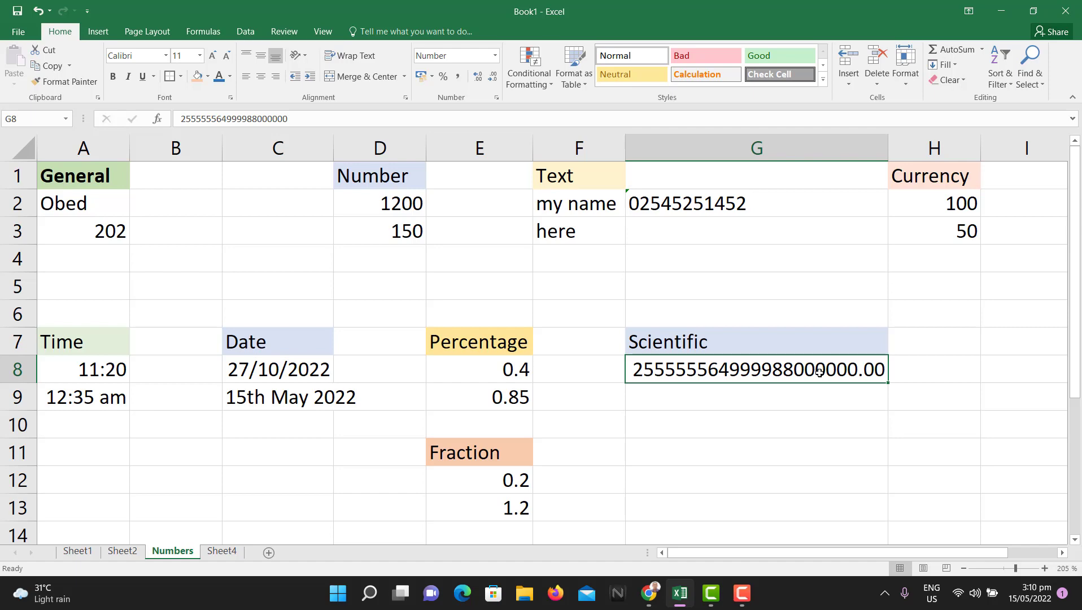
pyautogui.click(497, 98)
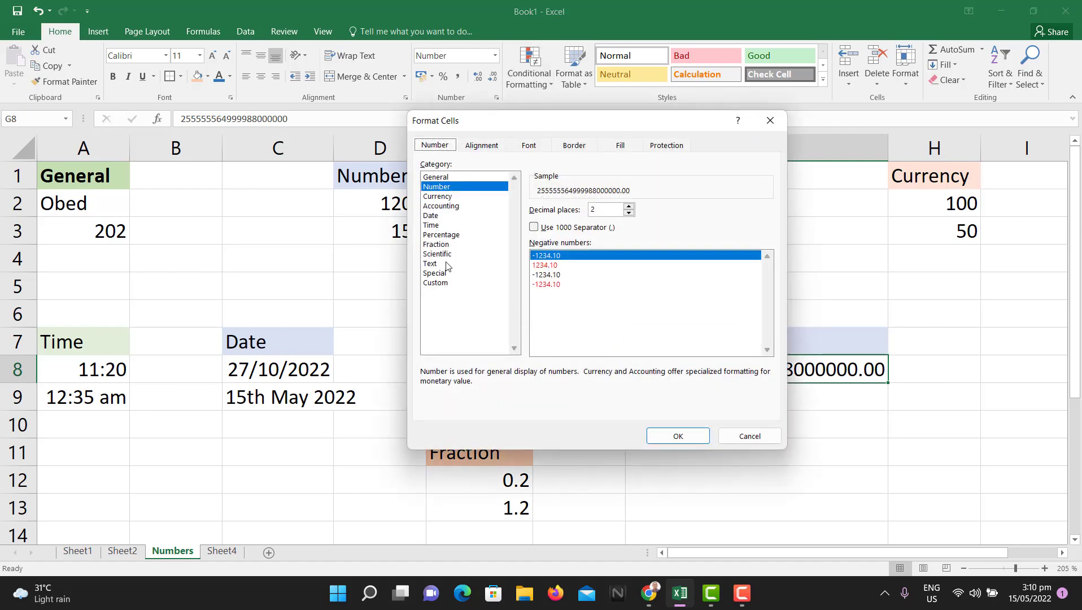
pyautogui.click(443, 255)
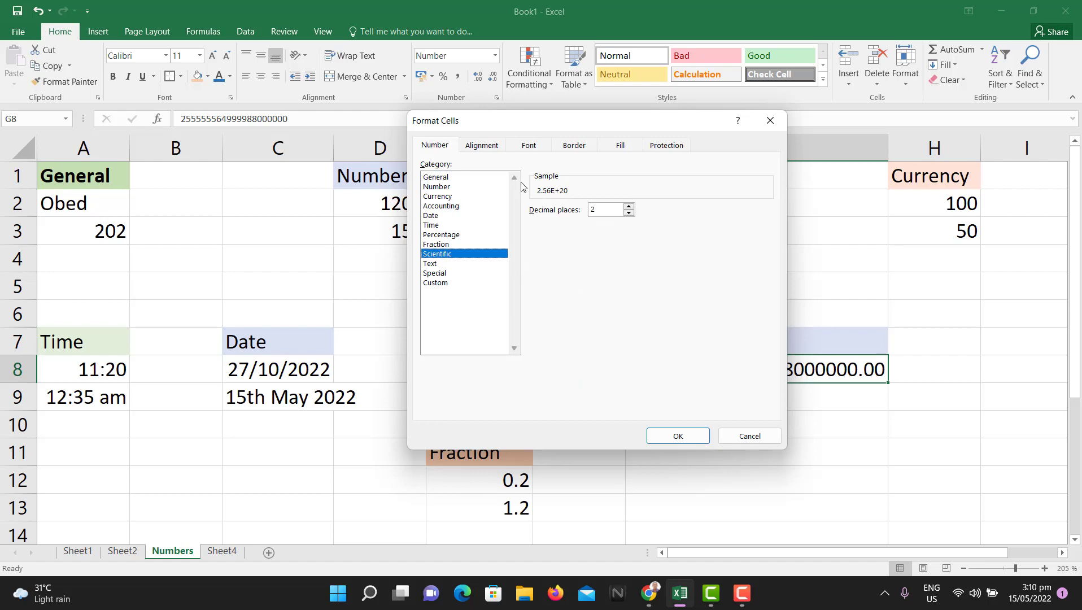
pyautogui.click(677, 436)
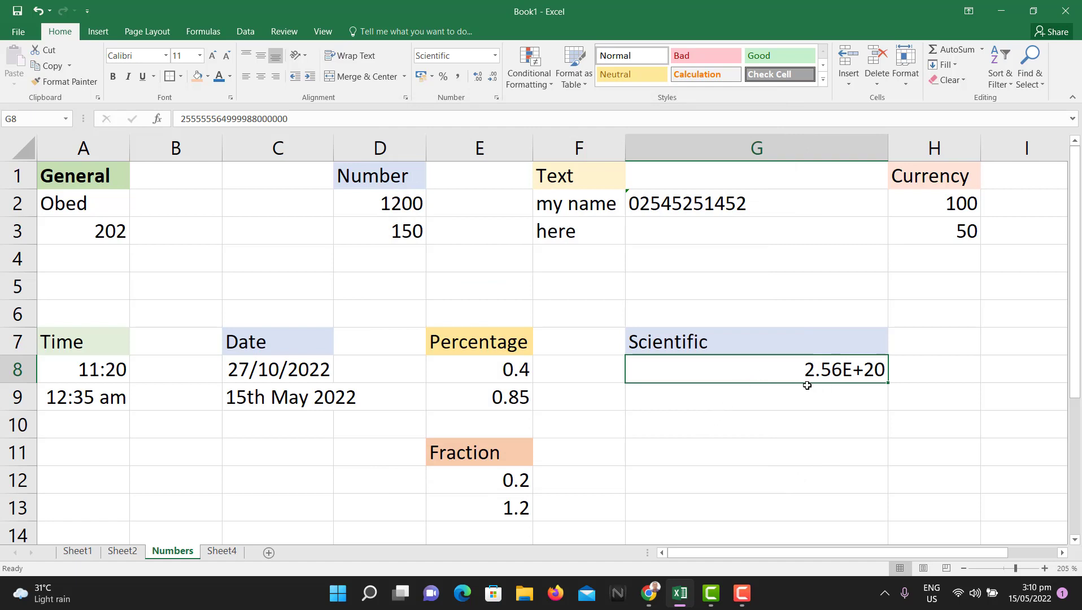
# Step: Select G8's full stored value in the formula bar and recommit it unchanged
pyautogui.click(302, 116)
pyautogui.moveTo(302, 116); pyautogui.dragTo(179, 118)
pyautogui.press('Return')
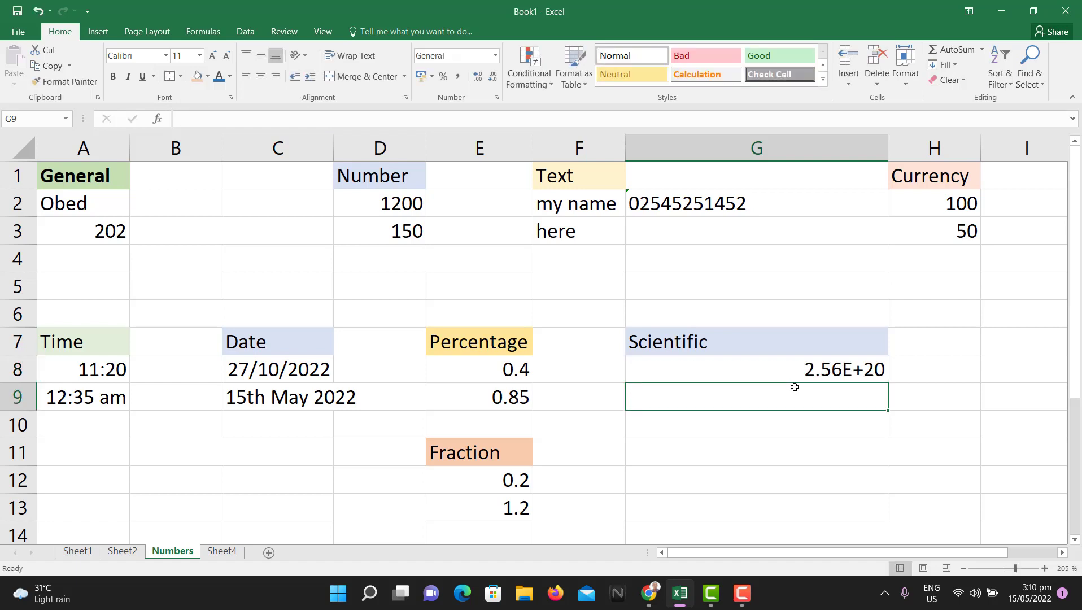
pyautogui.click(821, 374)
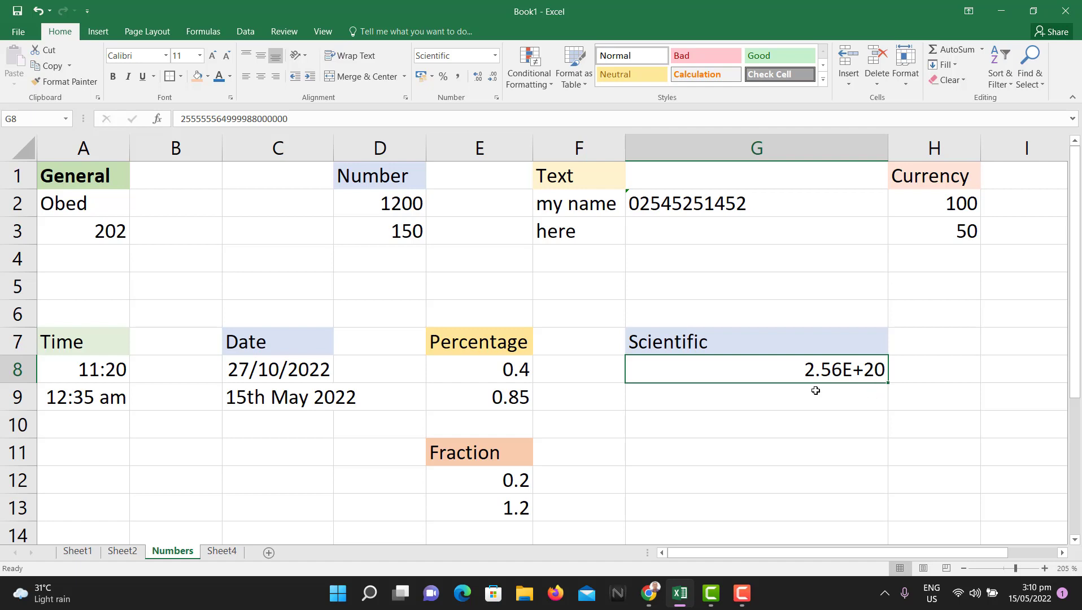
pyautogui.click(764, 392)
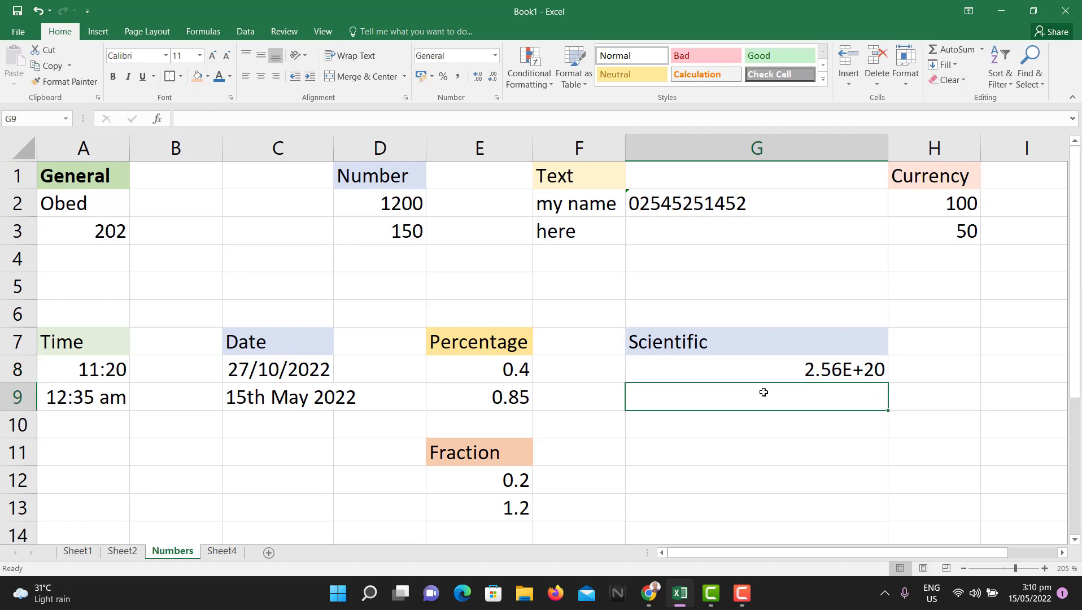